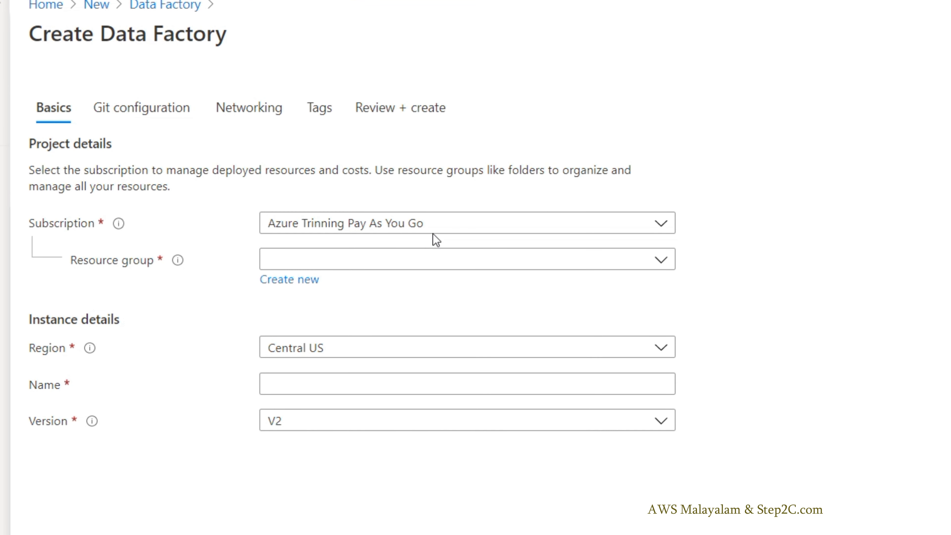
Step: Assign the new data factory to the Azure Trinning Pay As You Go subscription, the Free_VM resource group and the East US region
click(436, 230)
click(437, 229)
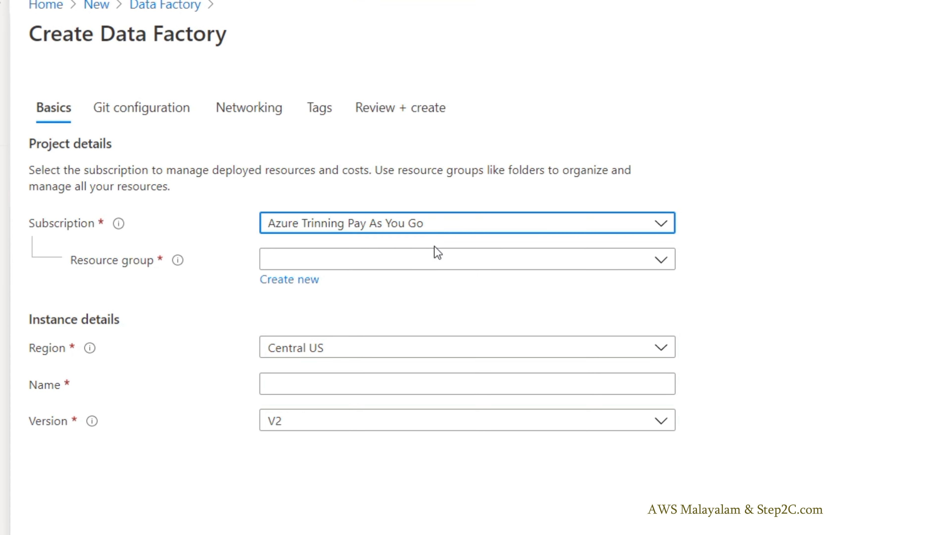
click(427, 263)
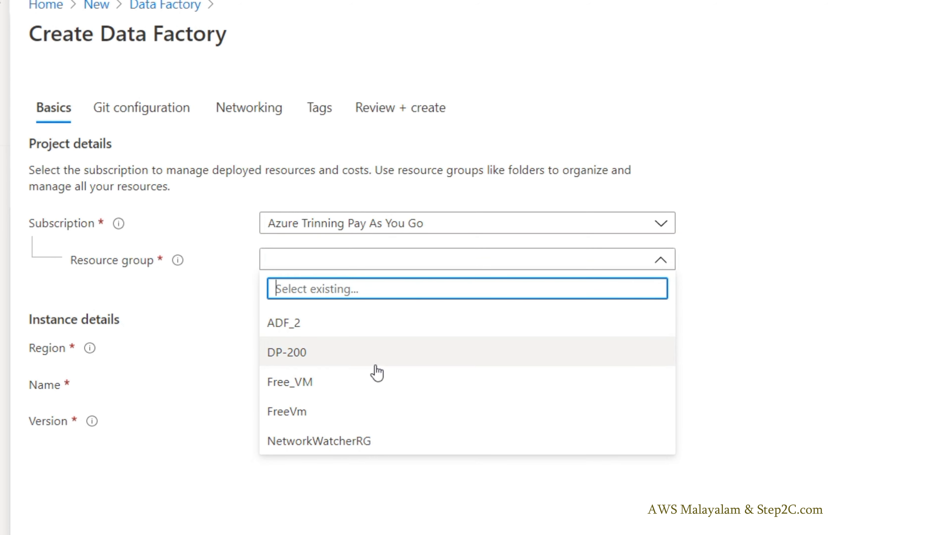
click(303, 383)
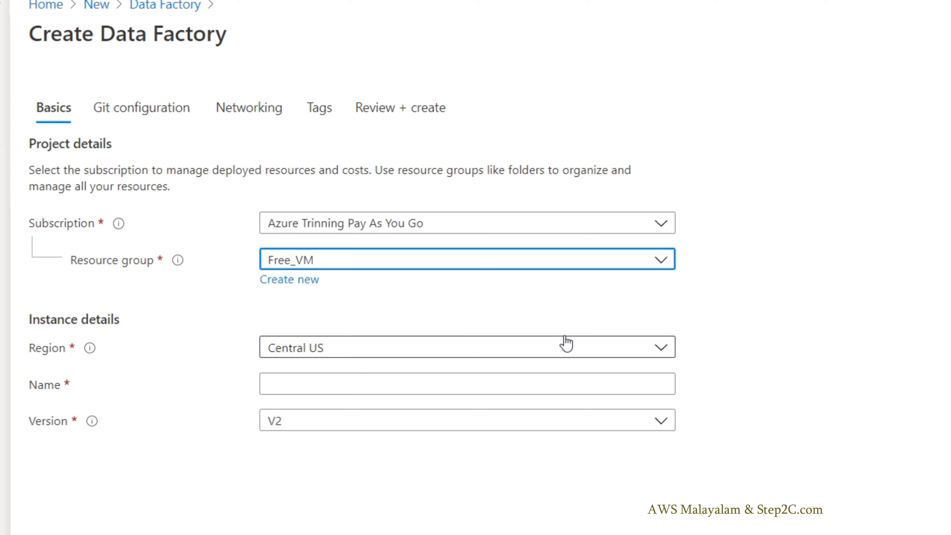
click(661, 349)
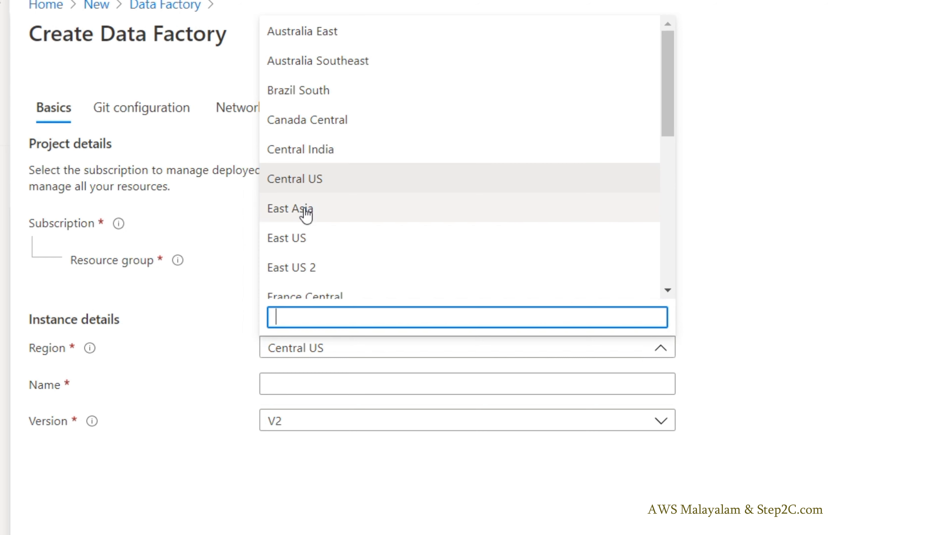
click(303, 241)
Step: Name the data factory Step2cadffree and choose version V2
click(316, 386)
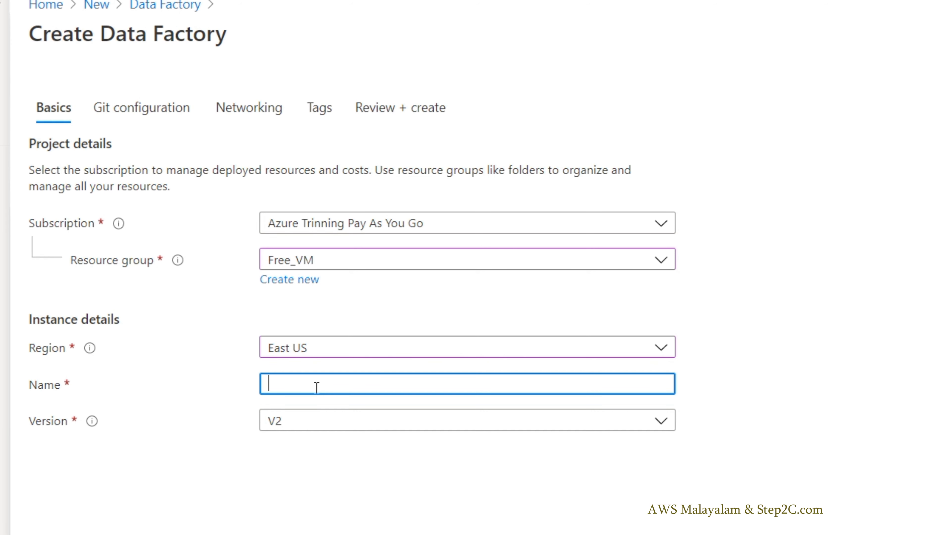
text(Step2cadf)
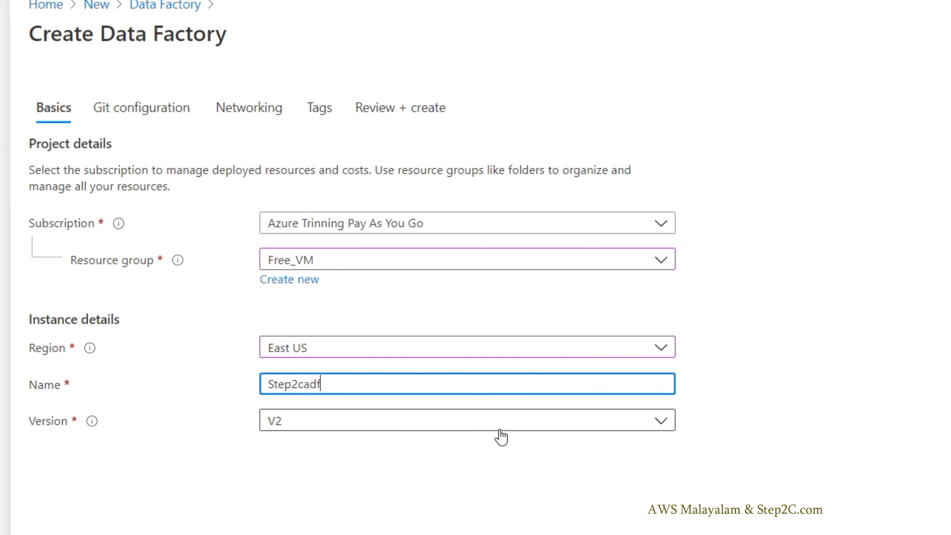
click(654, 480)
click(397, 388)
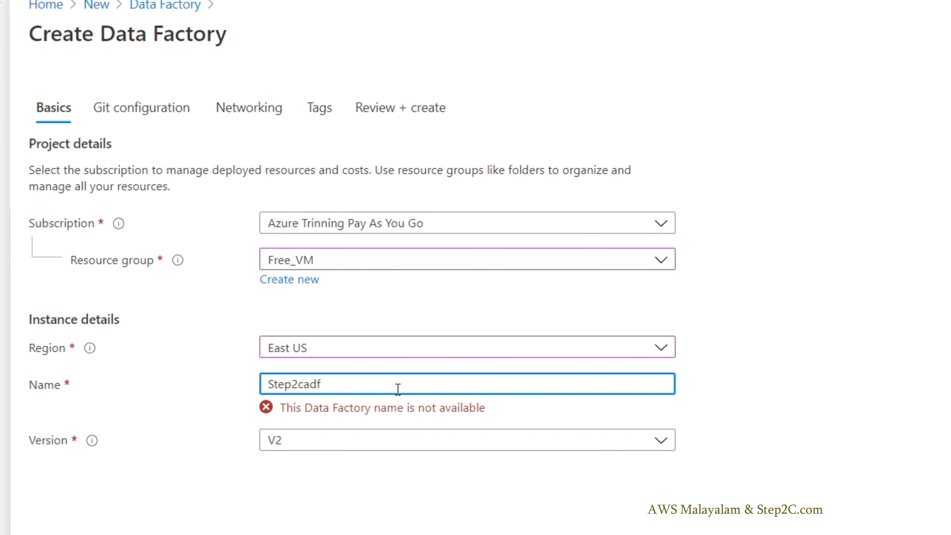
text(free)
click(403, 523)
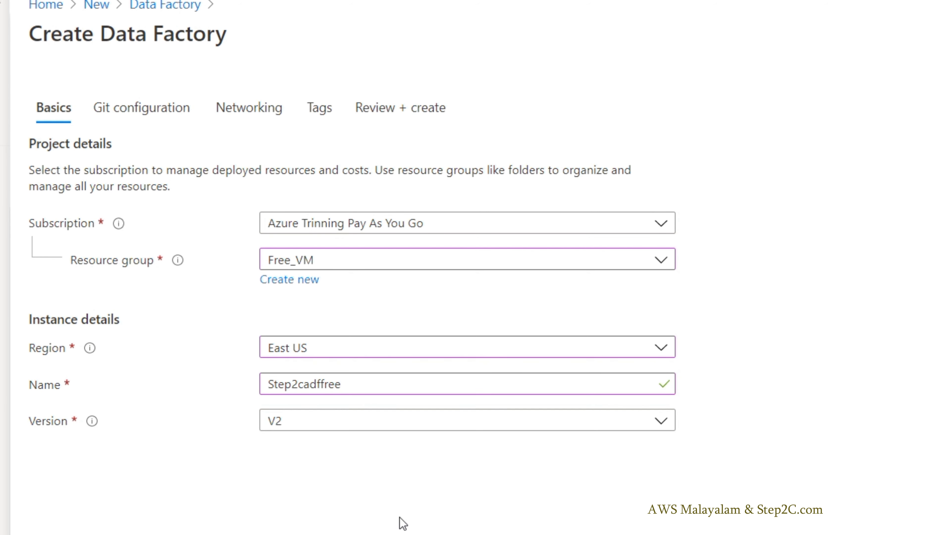
click(459, 428)
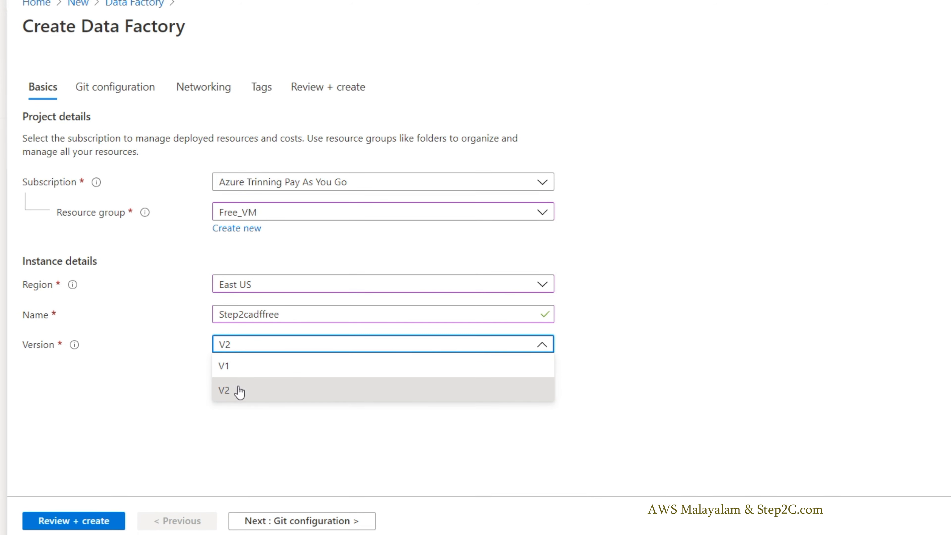
click(243, 398)
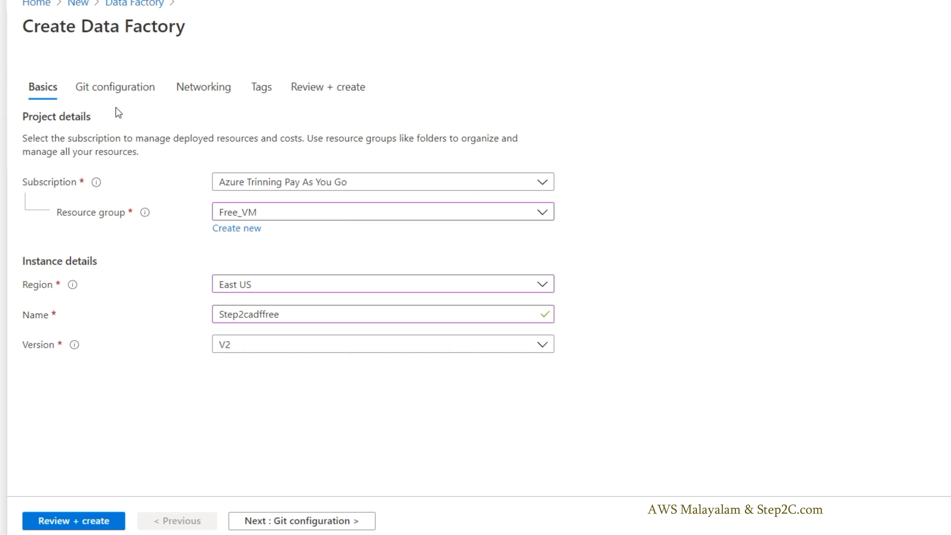
Step: Go through the Git configuration, networking and tags settings unchanged and try to validate the data factory
click(309, 521)
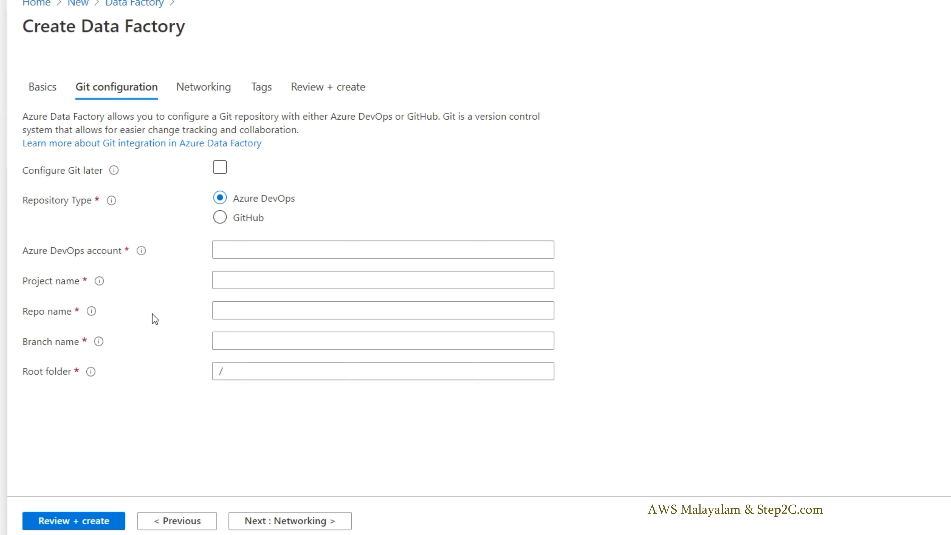
click(209, 93)
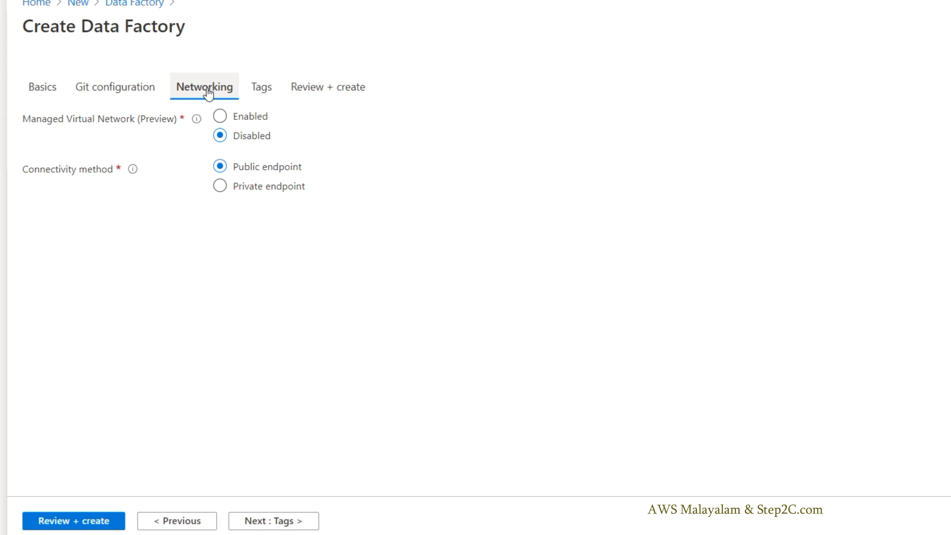
click(261, 94)
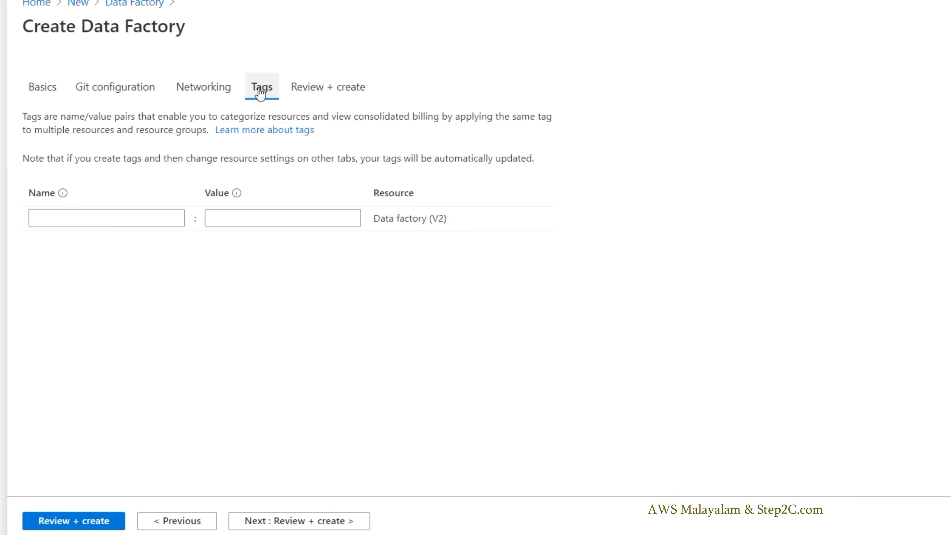
click(322, 93)
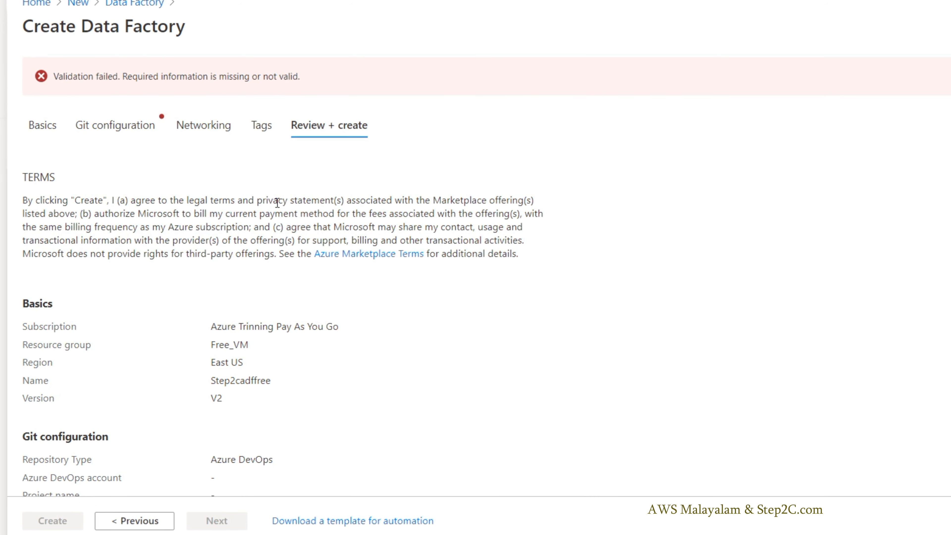
Step: Set Git to be configured later, revalidate the settings and create the data factory
click(114, 126)
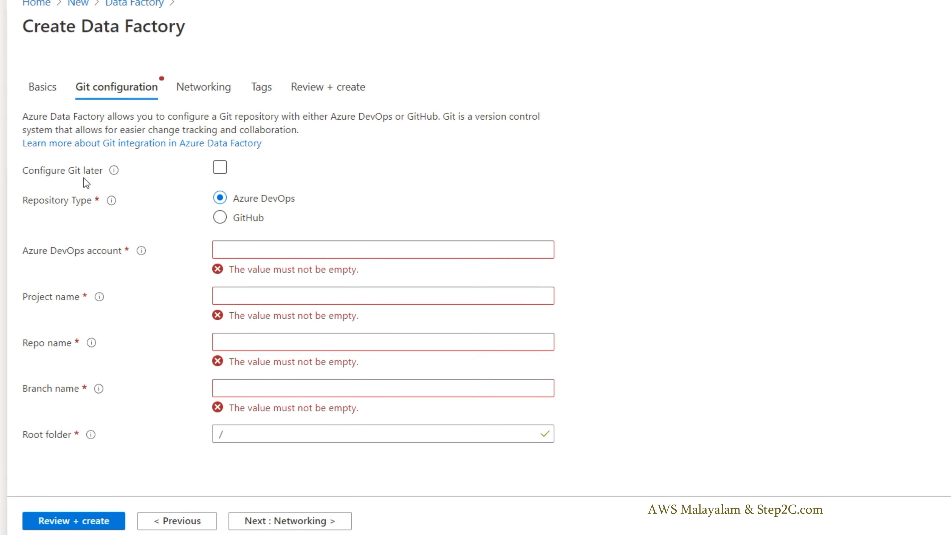
click(222, 169)
click(335, 94)
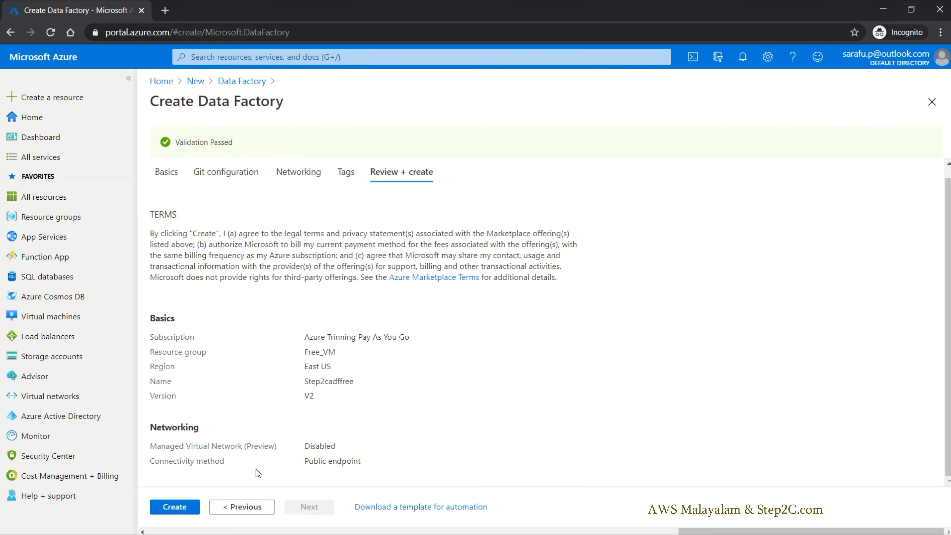
click(176, 509)
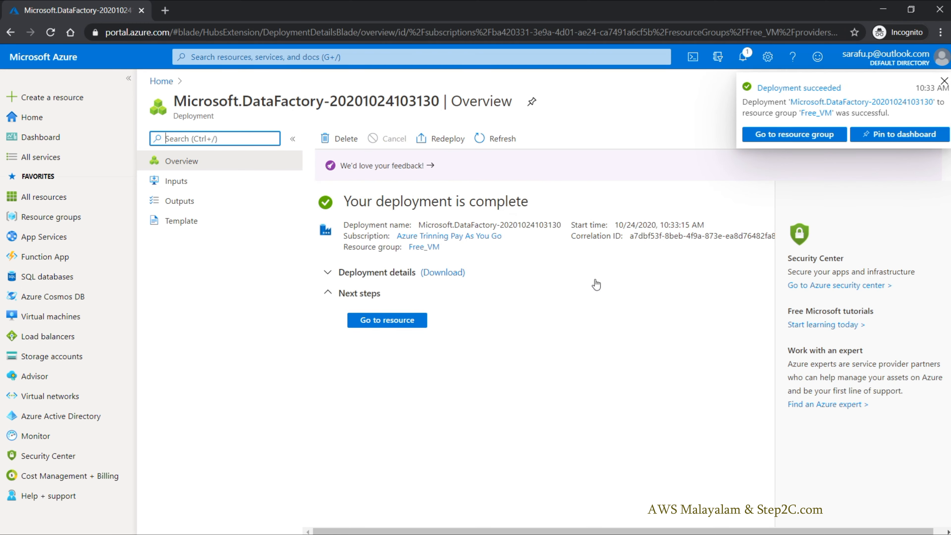
Step: View the deployed data factory's overview and deployment notification, and return to the portal home page
click(387, 320)
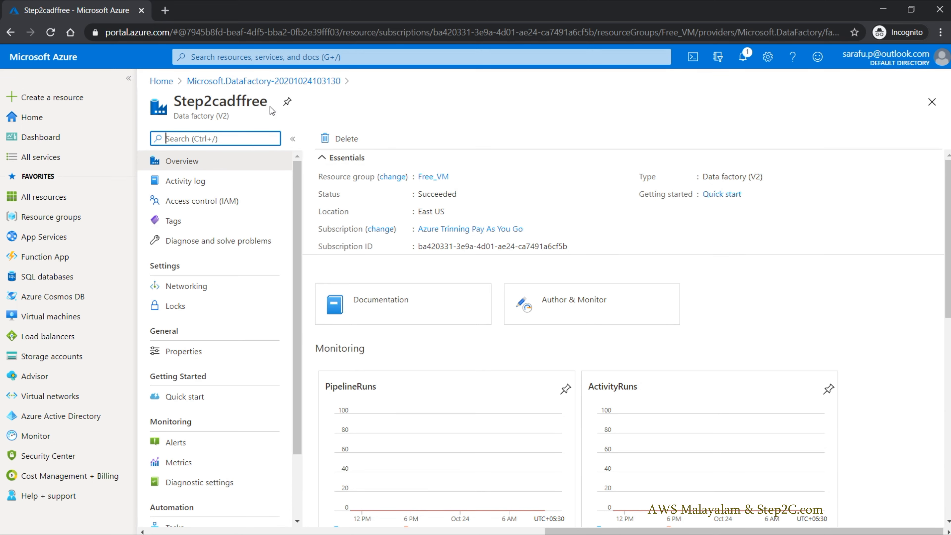
click(743, 56)
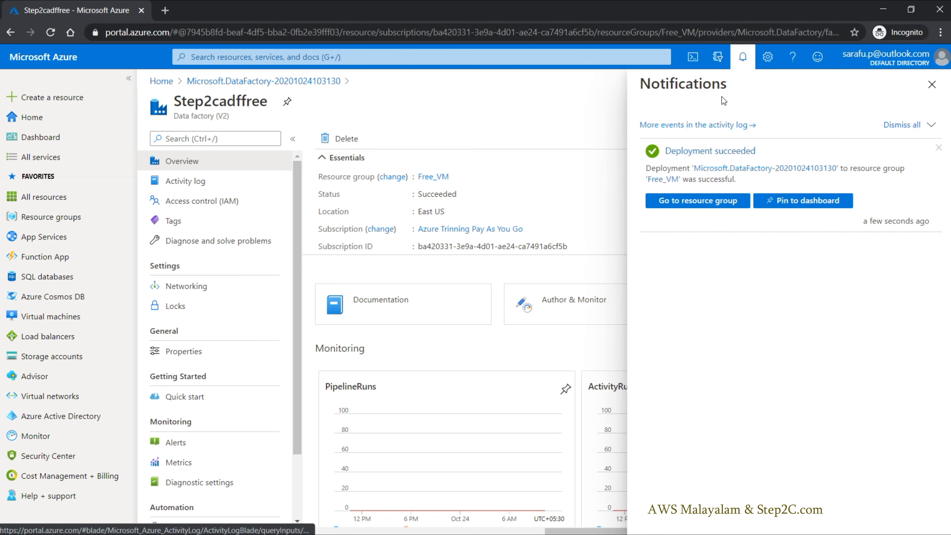
click(162, 82)
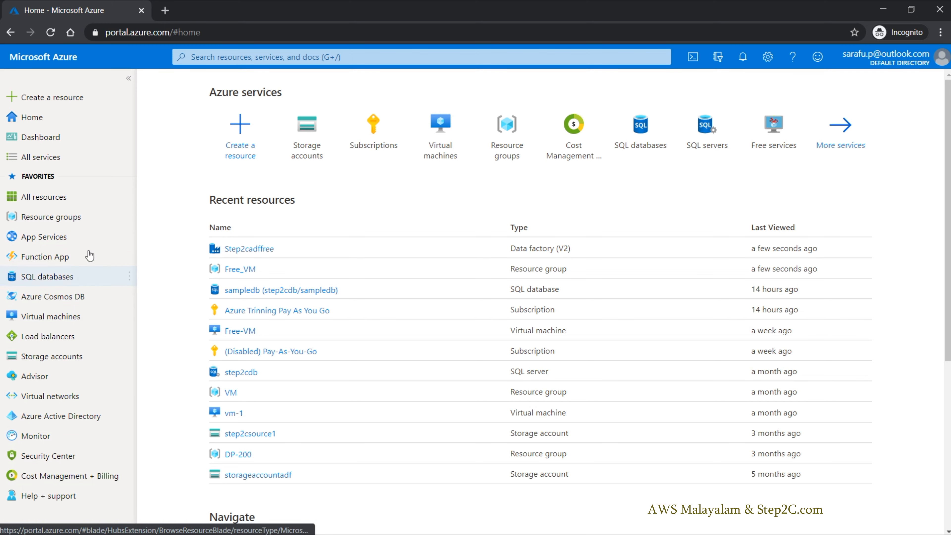
Step: Search the portal for "data" to find Data factories, and open the Step2cadffree factory with the factory list collapsed
click(293, 56)
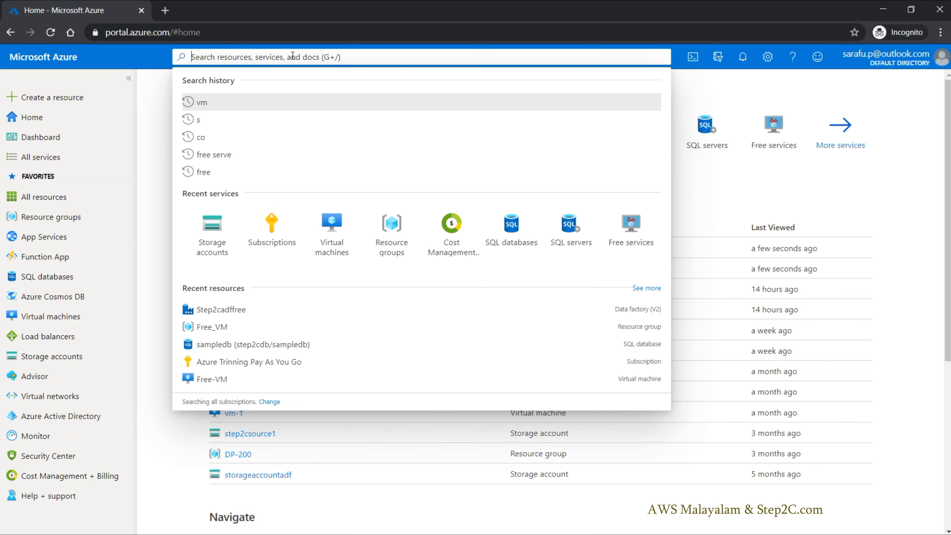
text(data)
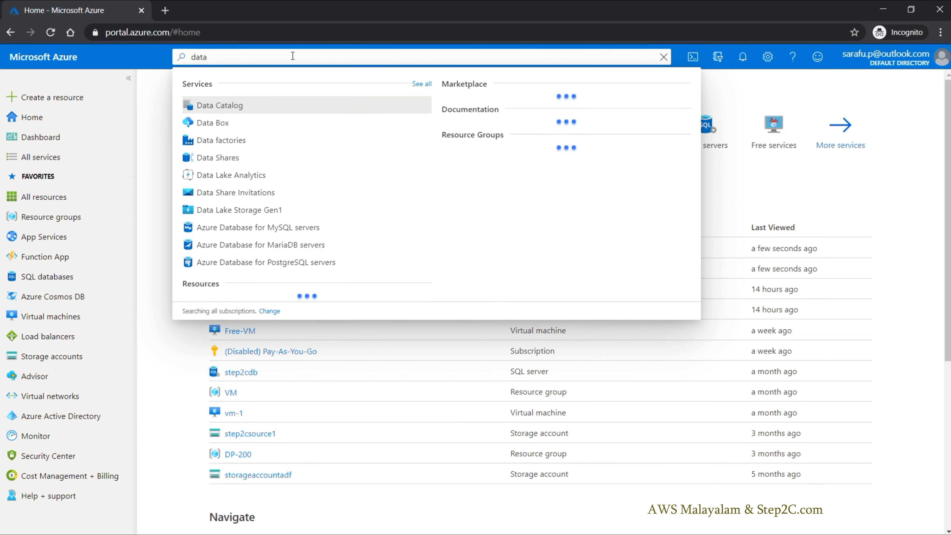
click(222, 143)
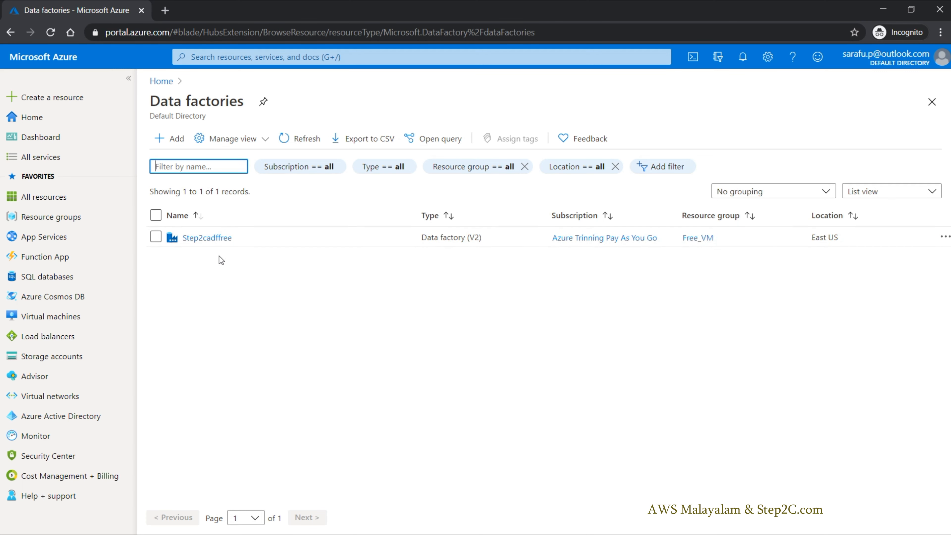
click(205, 239)
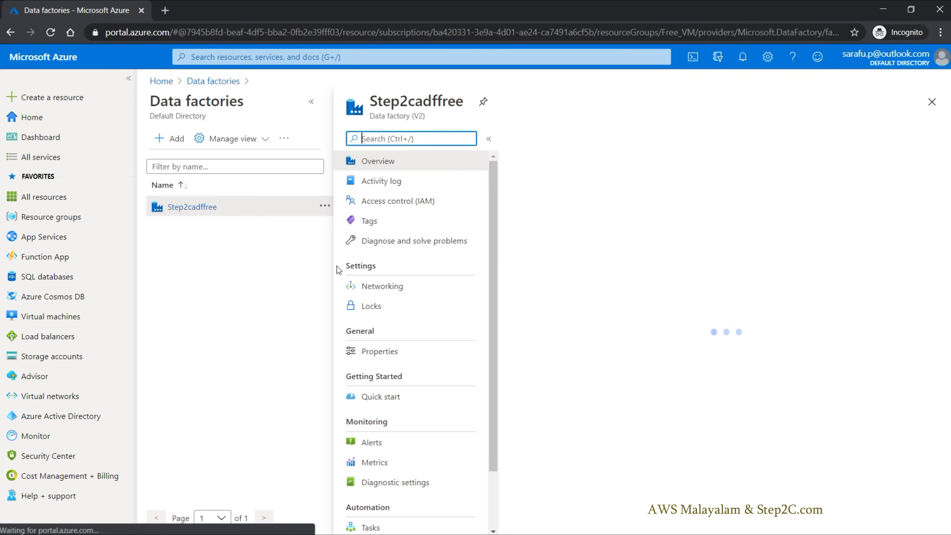
click(311, 101)
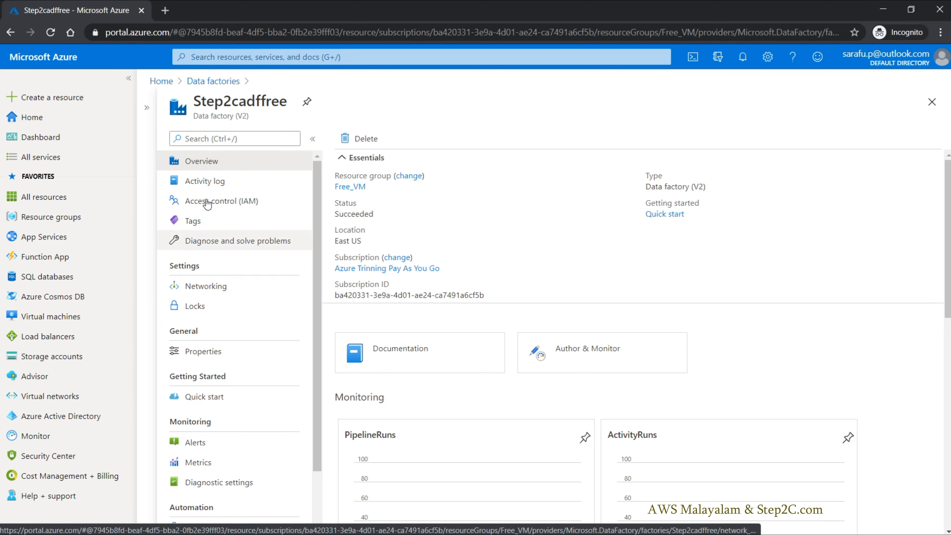
Step: Look through the Step2cadffree resource options and monitoring charts, and launch Author & Monitor
scroll(208, 267, down, 2)
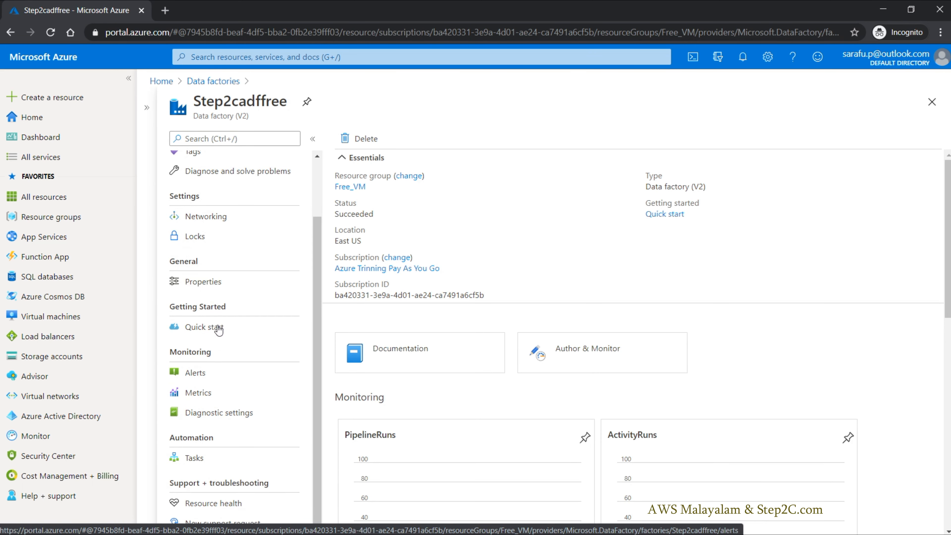
scroll(212, 278, up, 2)
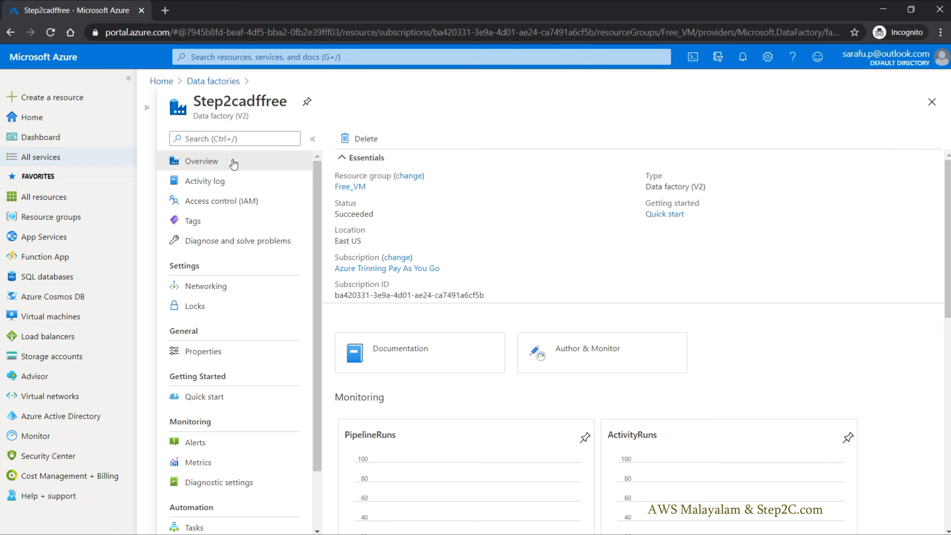
scroll(599, 356, down, 8)
scroll(617, 351, up, 5)
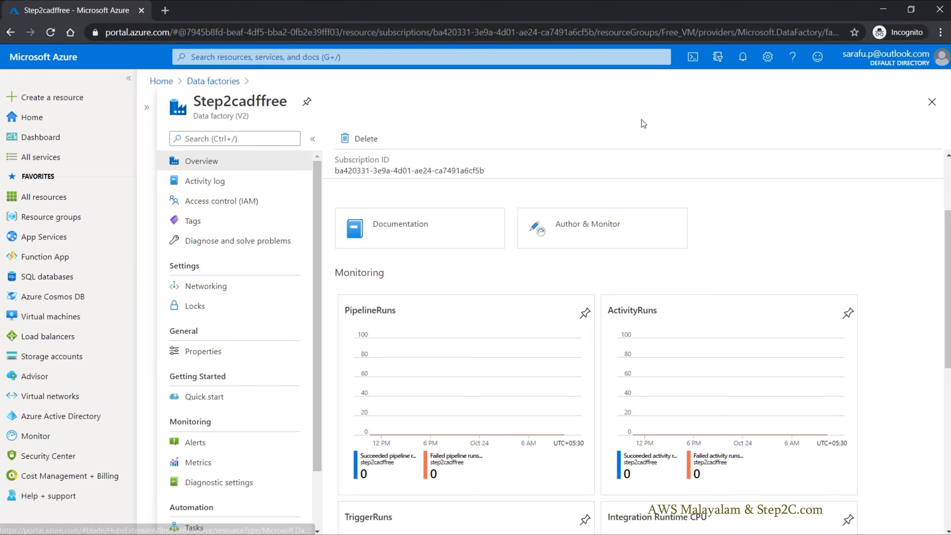
click(597, 228)
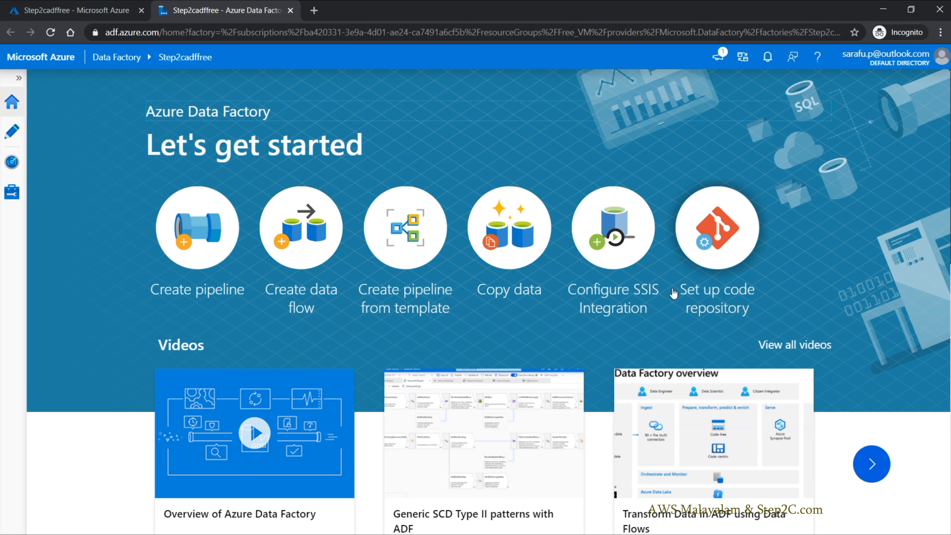
Step: Look over the Data Factory start page and the authoring resources, and open the linked services management page
scroll(607, 302, down, 3)
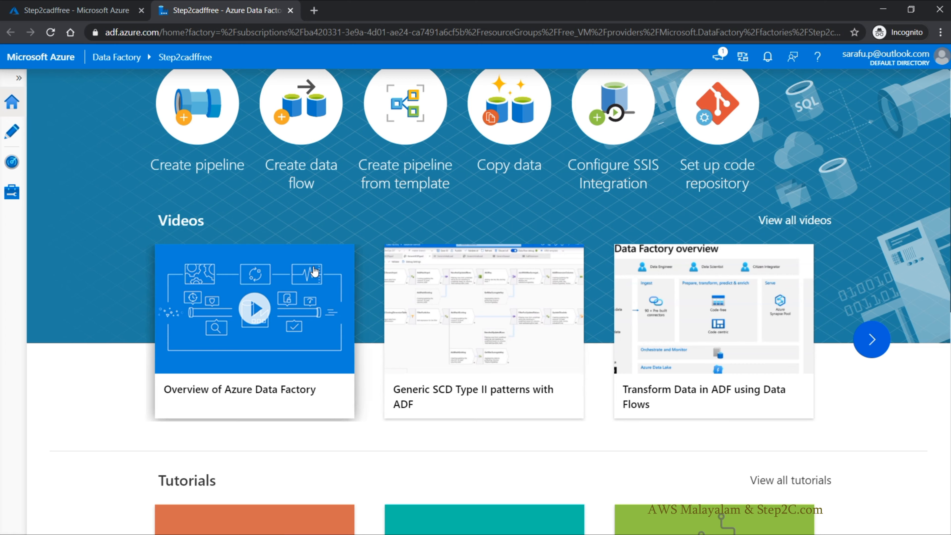
scroll(740, 274, down, 1)
scroll(740, 276, down, 10)
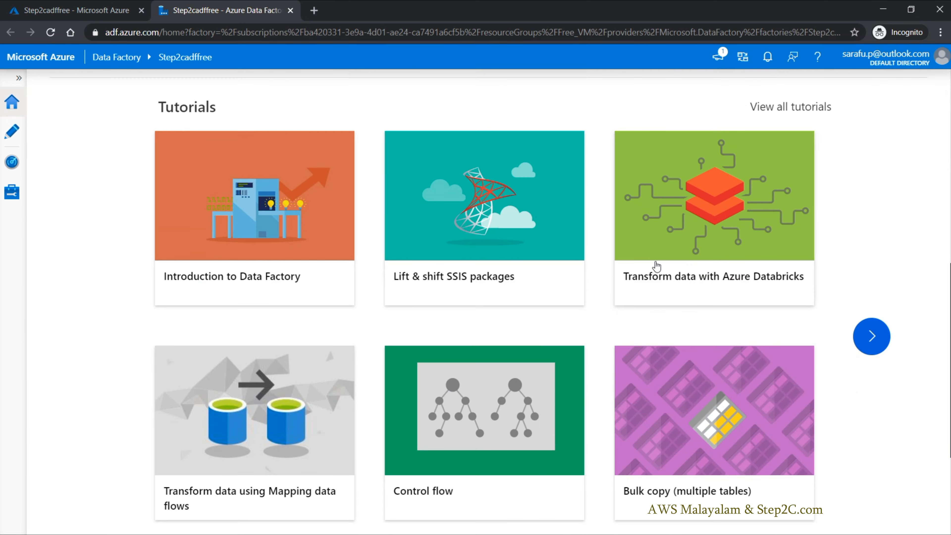
scroll(699, 239, down, 8)
scroll(698, 244, up, 20)
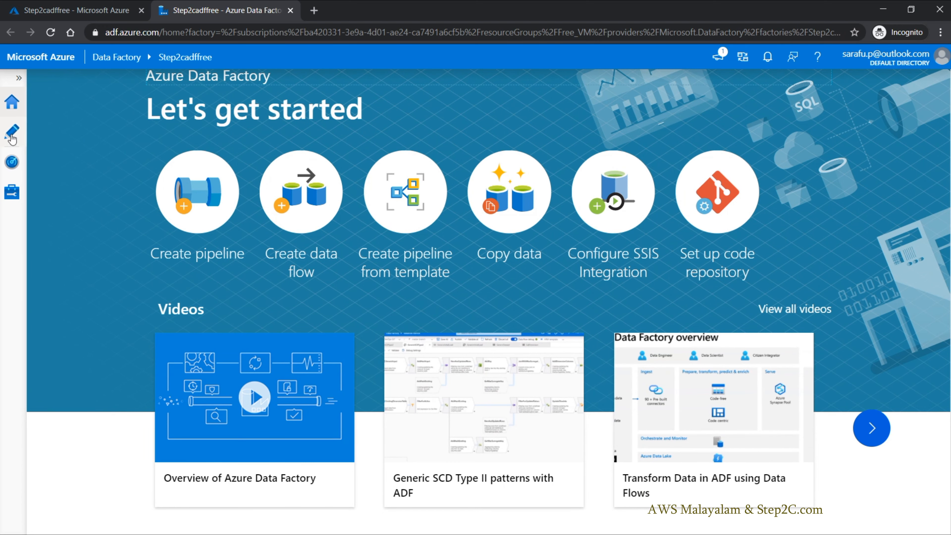
click(11, 138)
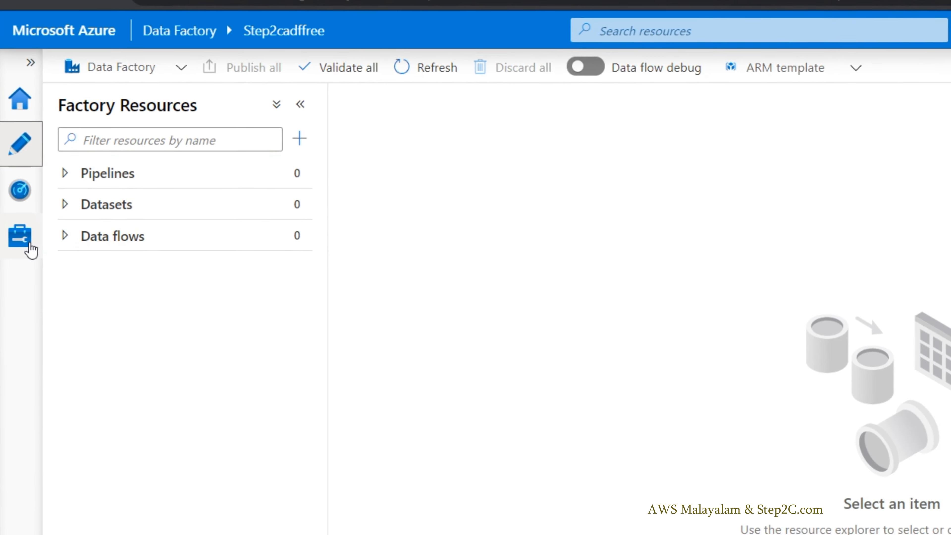
click(16, 202)
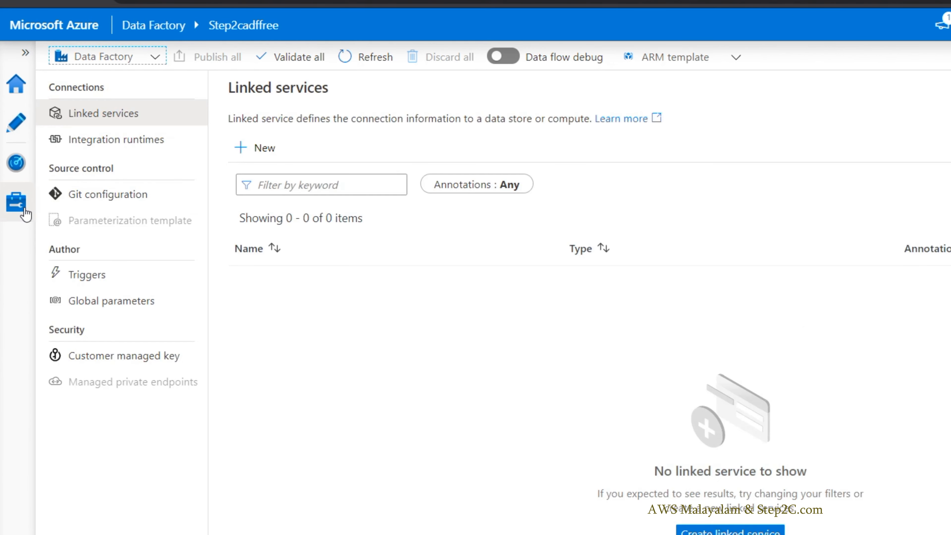
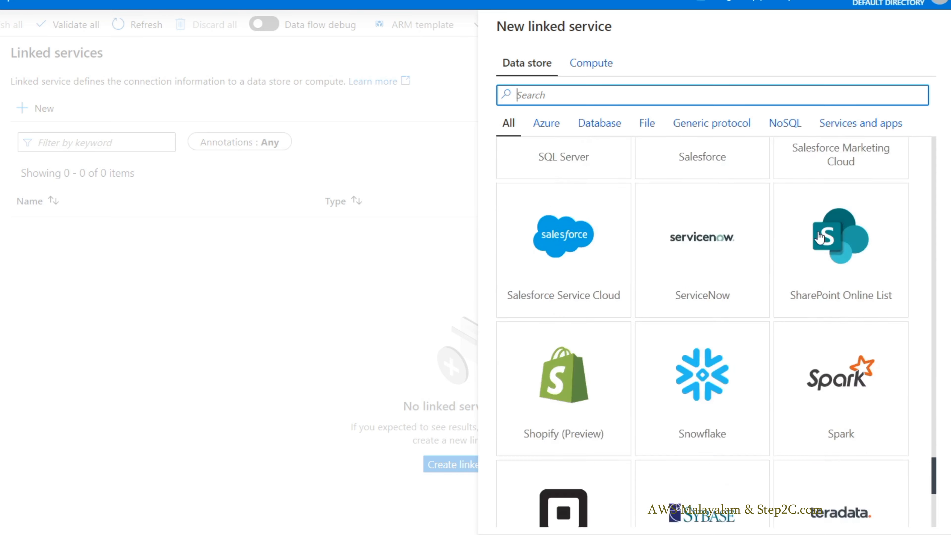
Step: Look through the Azure category of data stores available for a new linked service
scroll(820, 238, up, 8)
scroll(819, 238, up, 5)
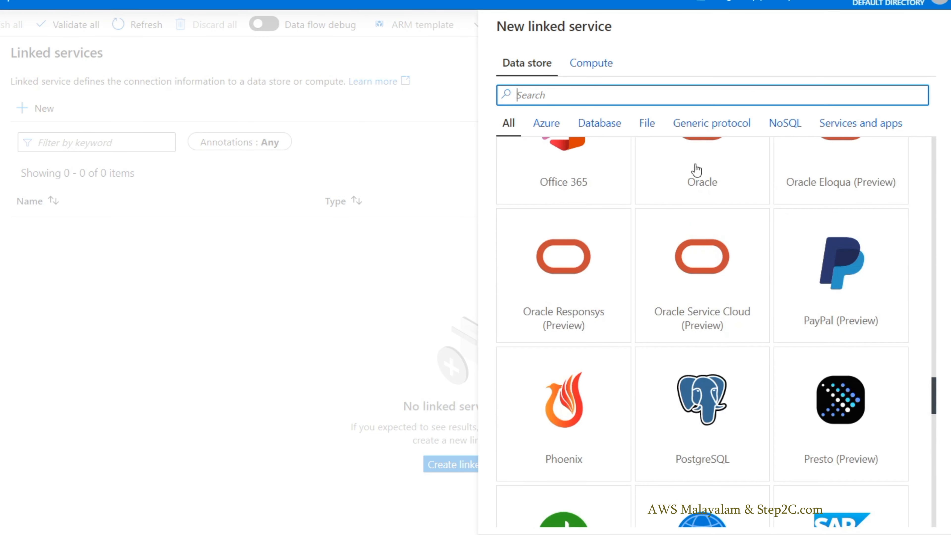
click(554, 127)
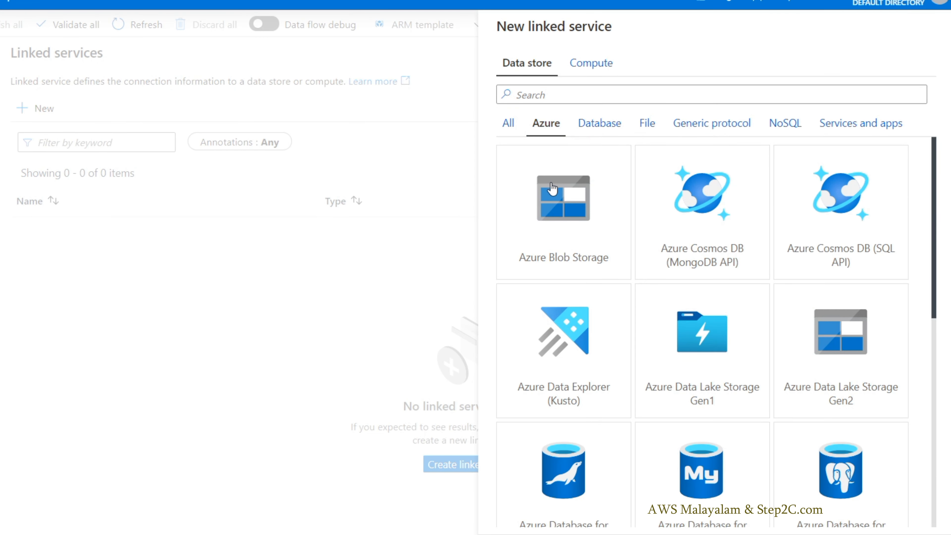
scroll(762, 201, down, 8)
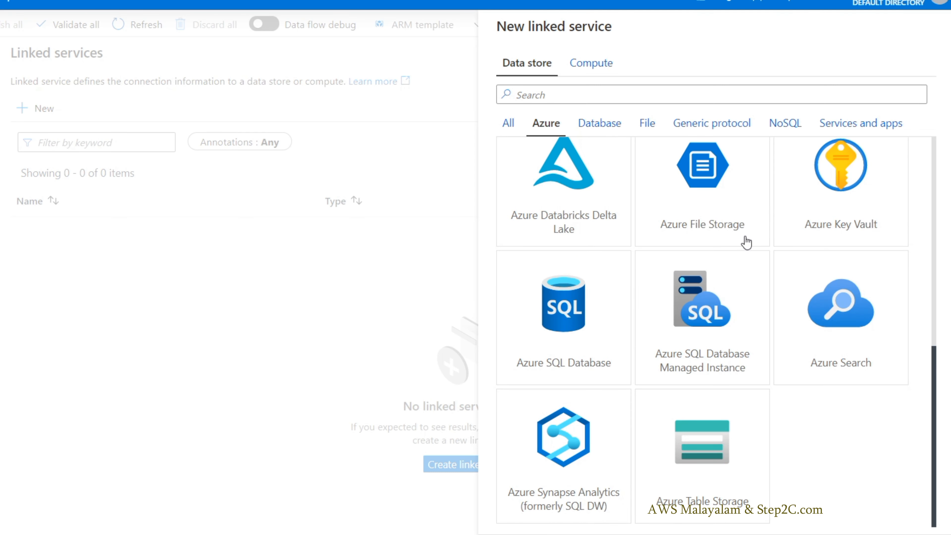
scroll(631, 213, up, 8)
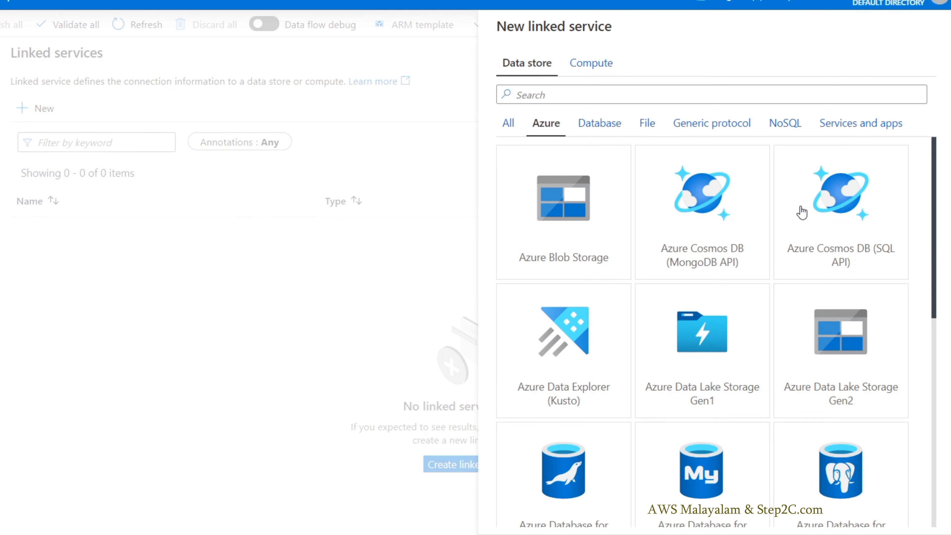
scroll(707, 360, down, 3)
scroll(713, 366, down, 6)
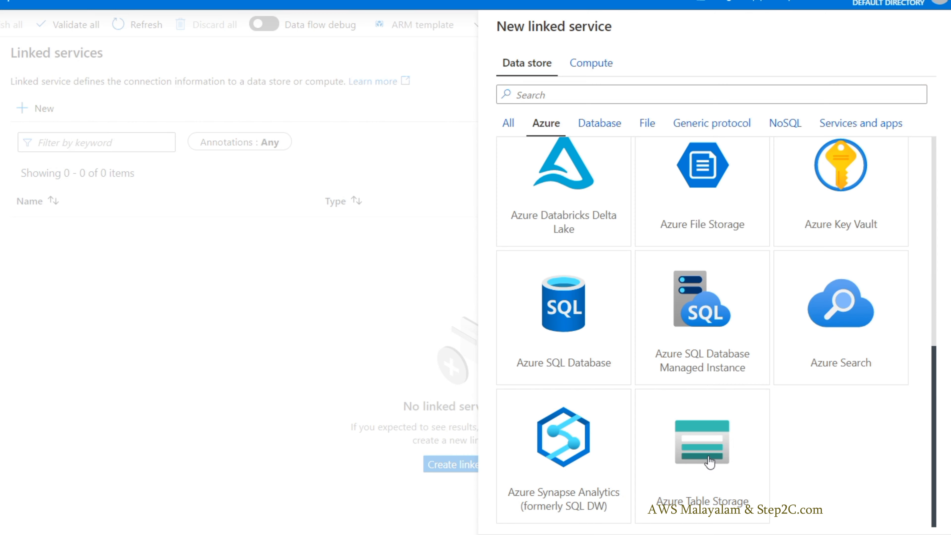
scroll(709, 453, up, 6)
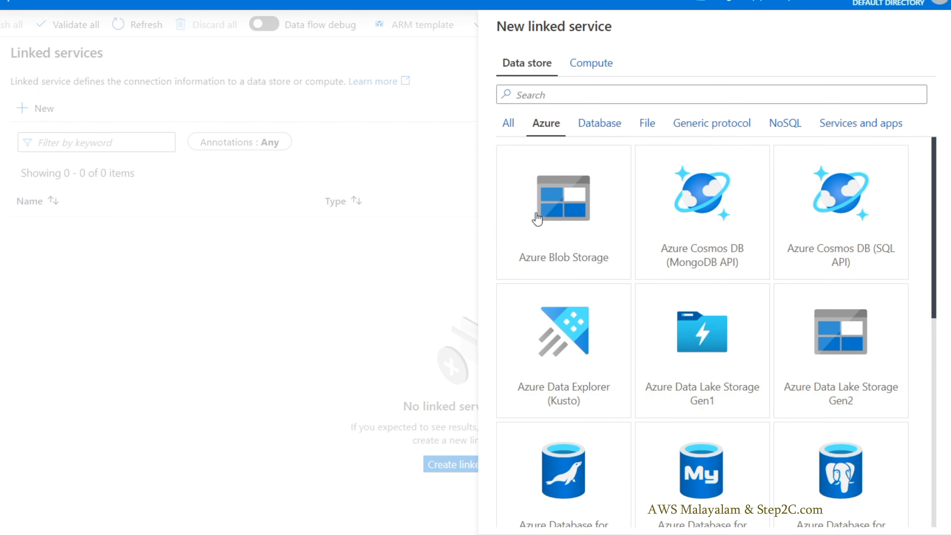
Step: Look through the Database category of data stores, including the Oracle, SAP and SQL Server connectors
click(608, 125)
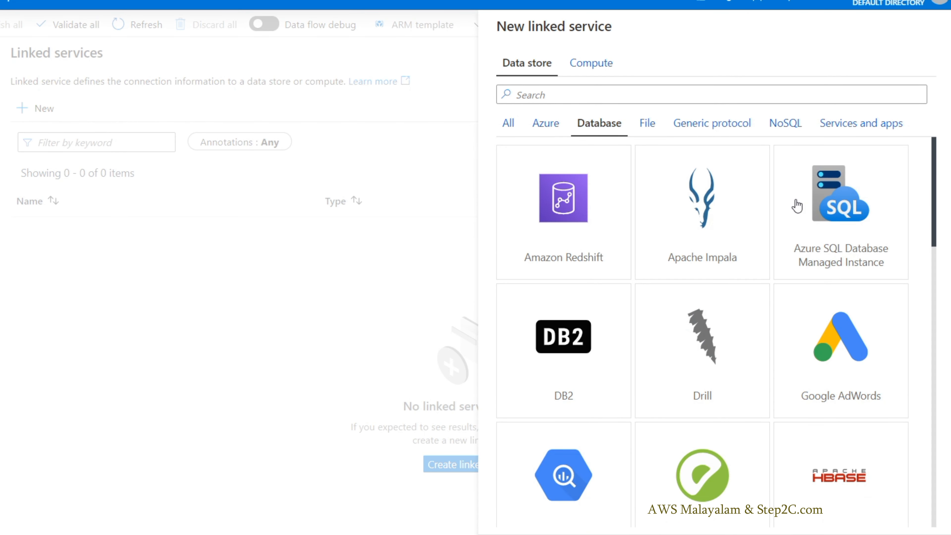
scroll(799, 207, down, 15)
scroll(798, 207, down, 5)
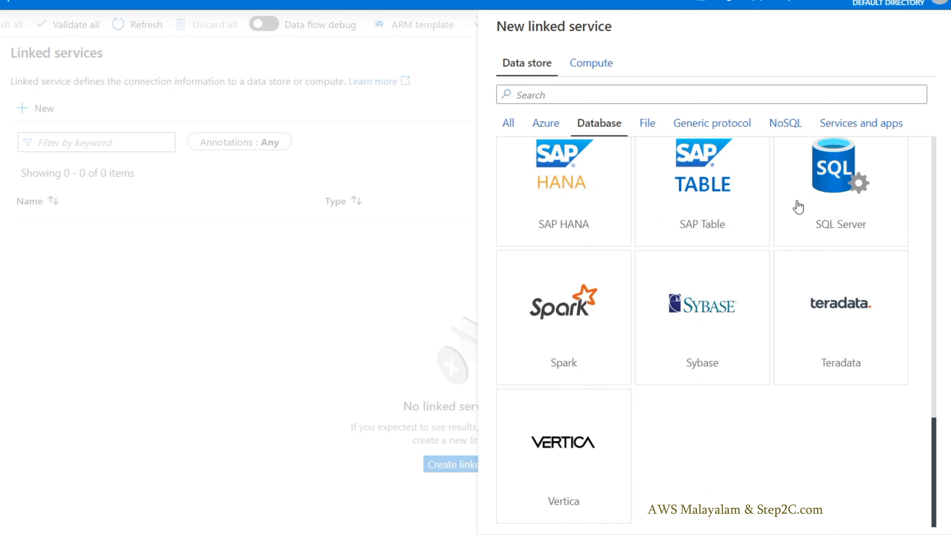
scroll(730, 265, up, 8)
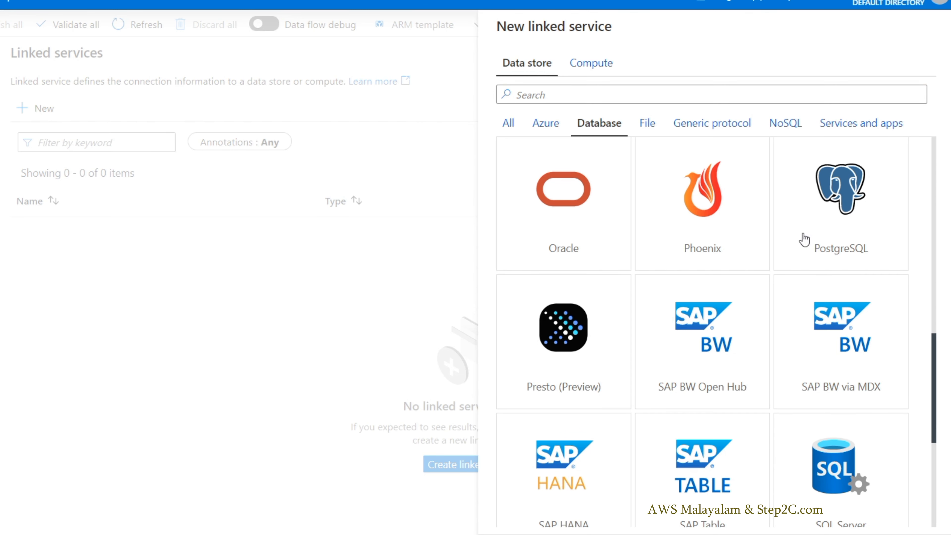
scroll(811, 474, down, 2)
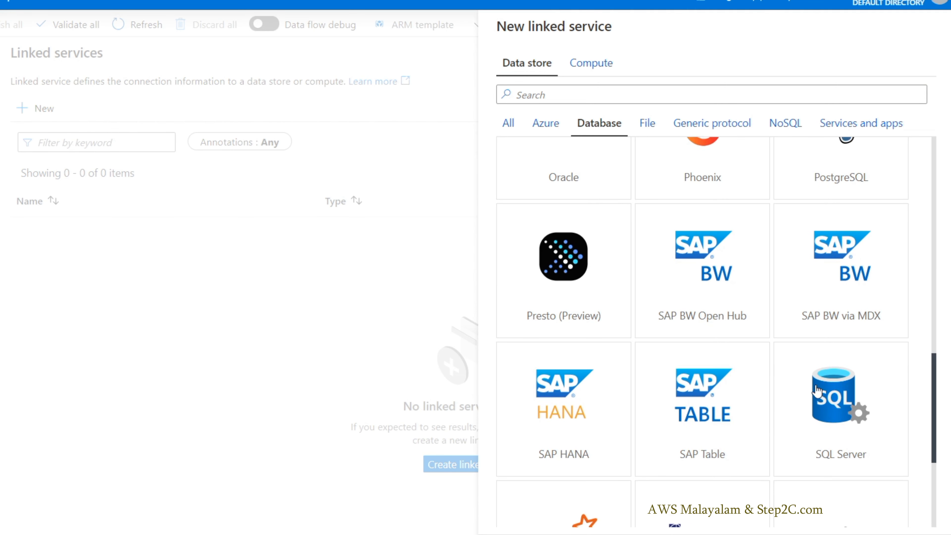
scroll(689, 167, up, 5)
Step: Browse the File, Generic protocol, Services and apps, and NoSQL data store categories, ending back on Database
click(646, 123)
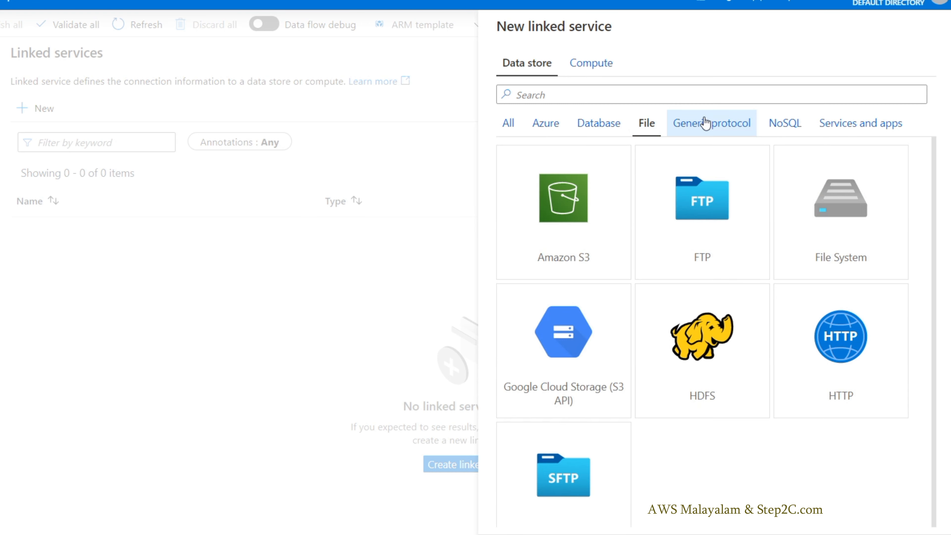
click(705, 123)
click(838, 126)
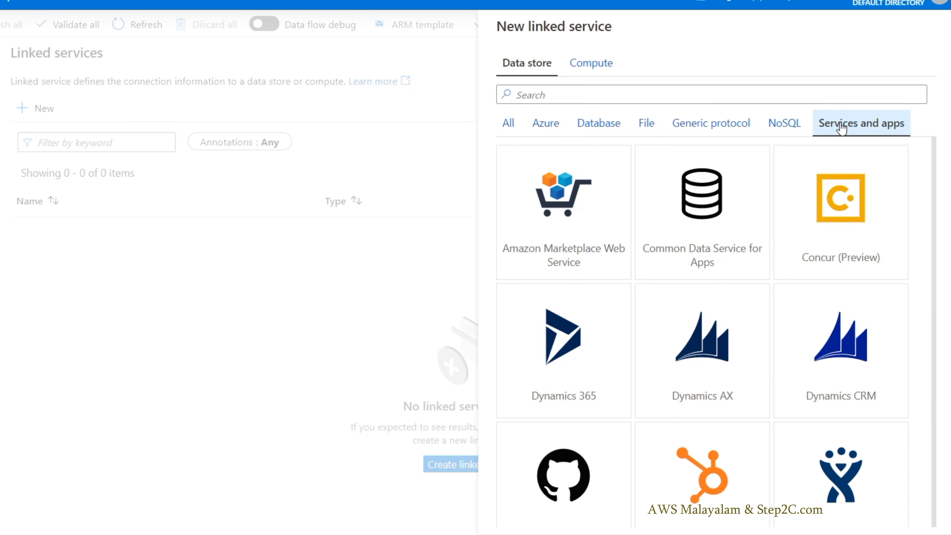
click(781, 127)
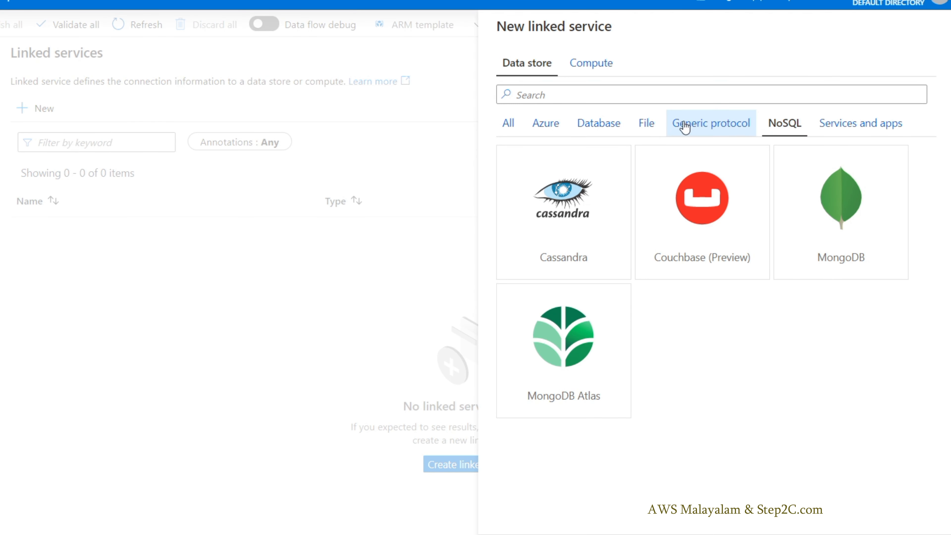
click(694, 126)
click(646, 123)
click(601, 124)
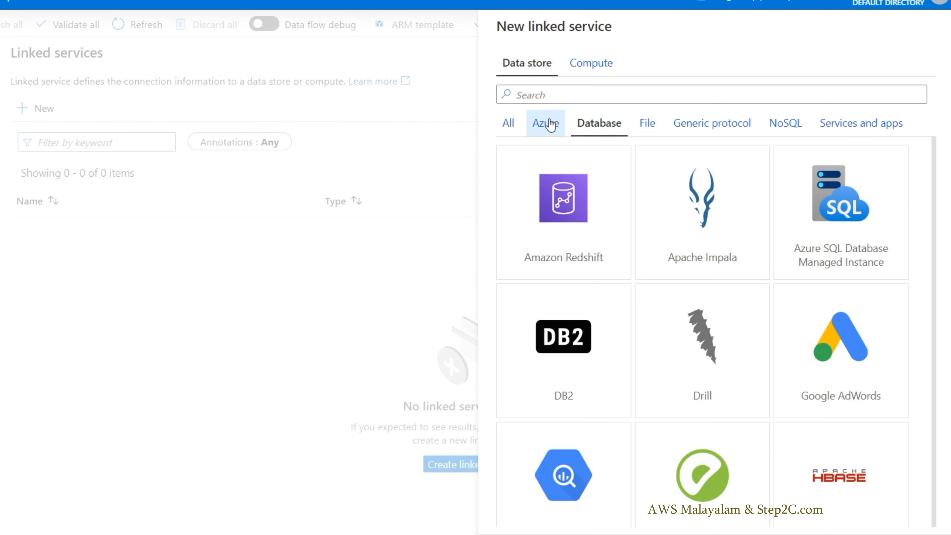
Step: Choose Azure Blob Storage from the Azure data stores and continue to its linked service settings
click(550, 124)
click(574, 225)
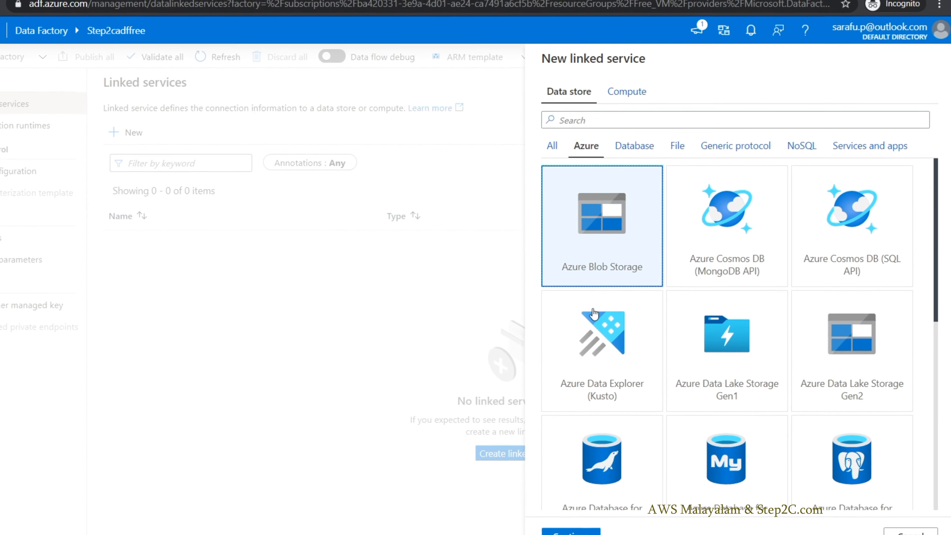
click(603, 521)
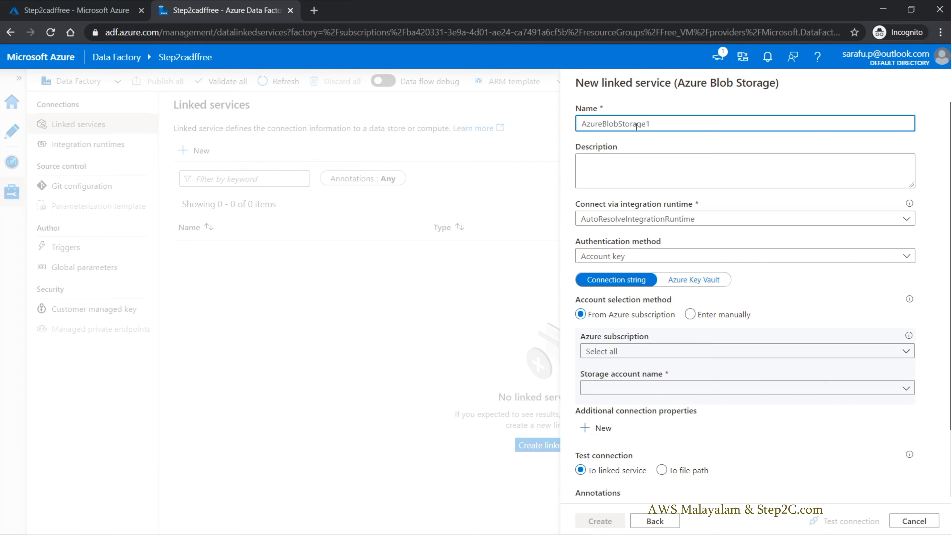
Step: Name the linked service LS_AzureBlobStorage_ and select AutoResolveIntegrationRuntime with Account key authentication
key(Home)
text(LS_)
click(677, 221)
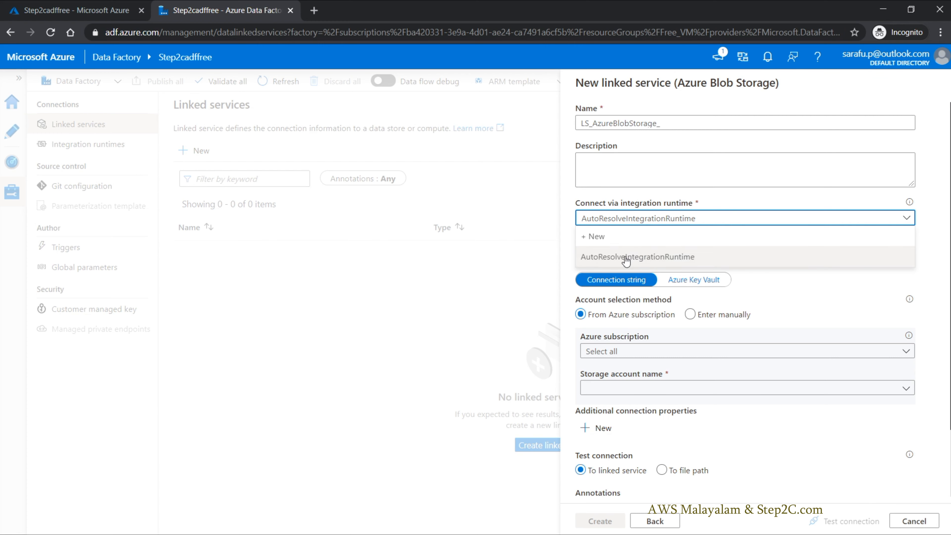
click(637, 258)
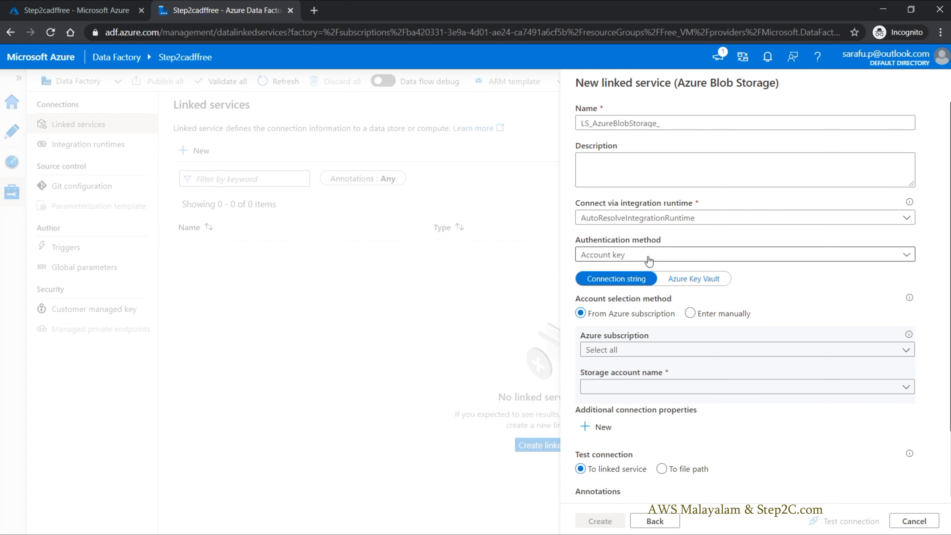
click(692, 258)
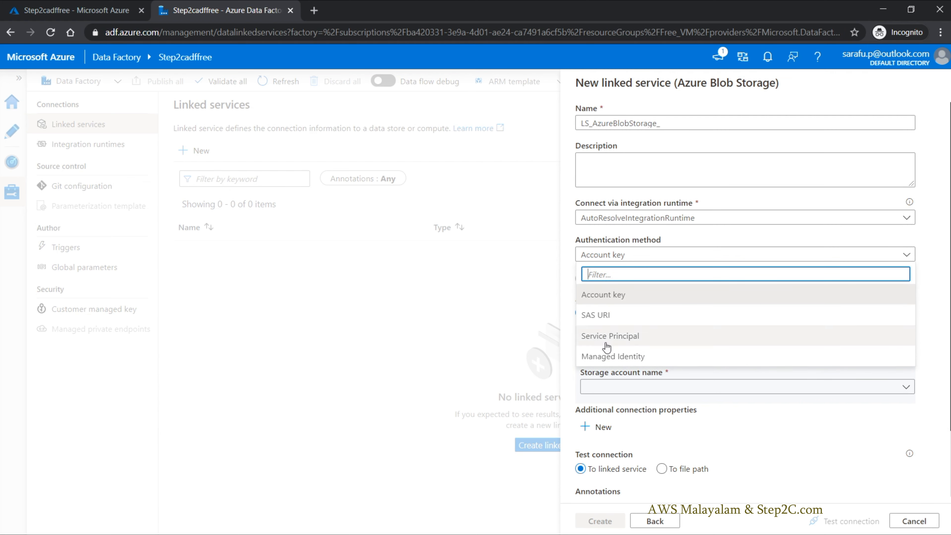
click(616, 300)
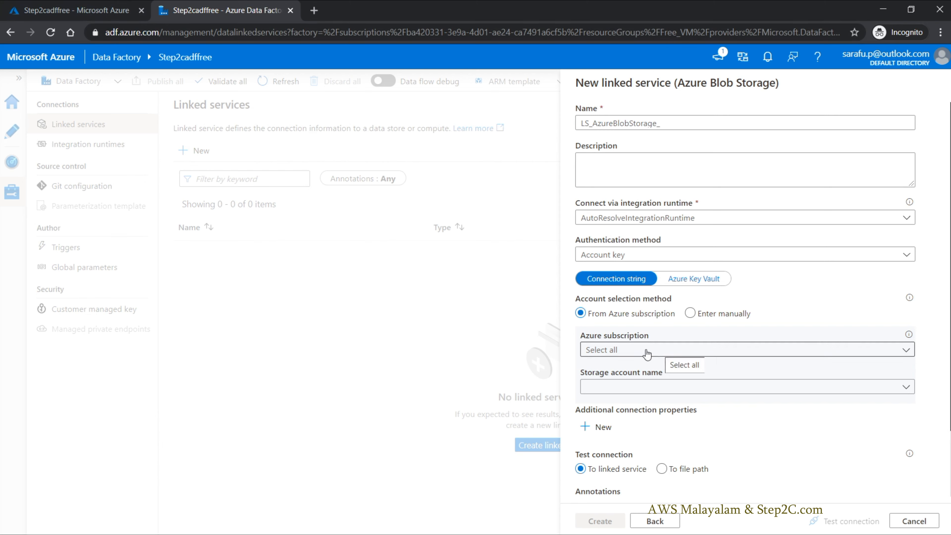
Step: Select the Azure Trinning Pay As You Go subscription and the step2csource1 storage account for the linked service
click(659, 352)
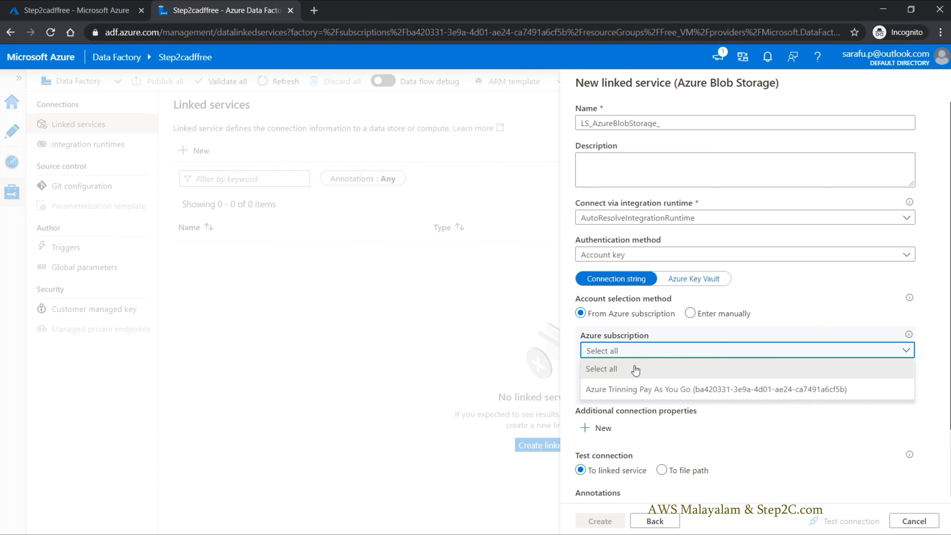
click(615, 392)
click(629, 390)
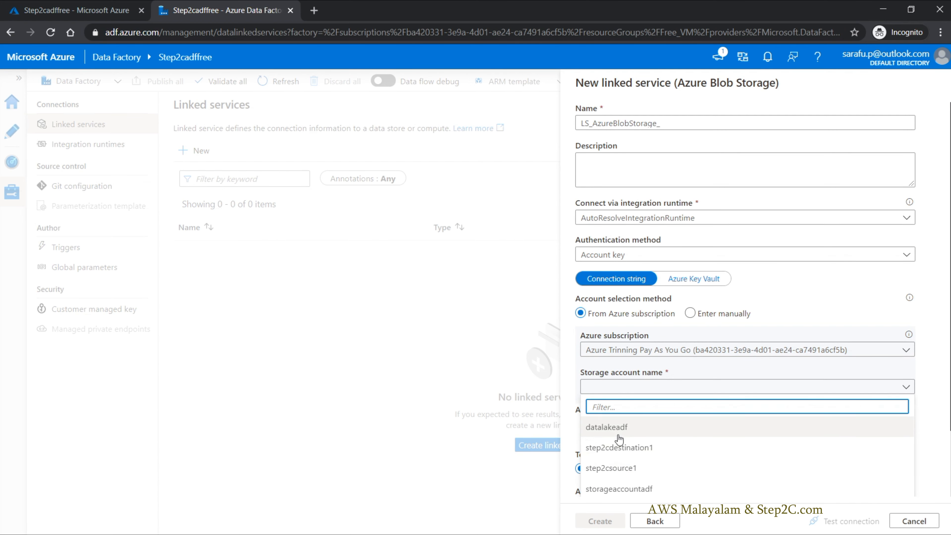
scroll(617, 443, down, 2)
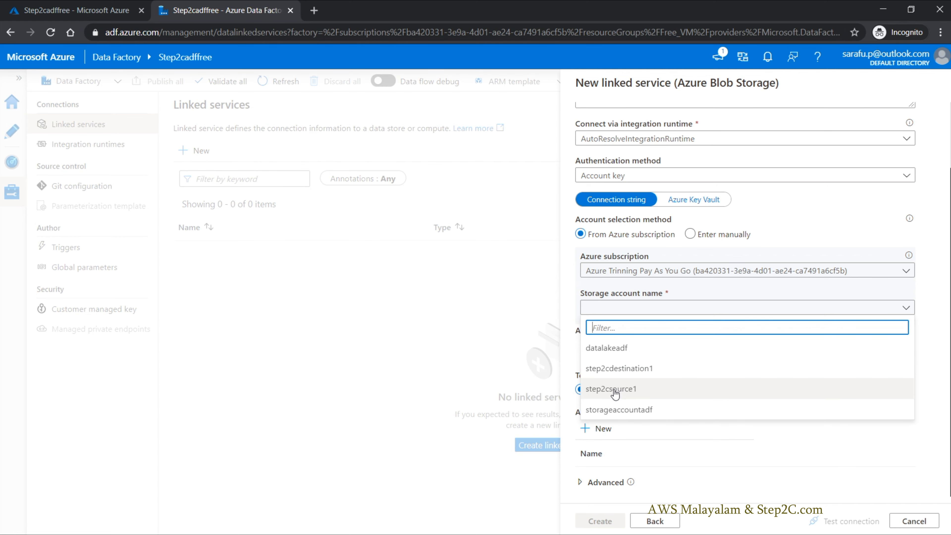
click(627, 393)
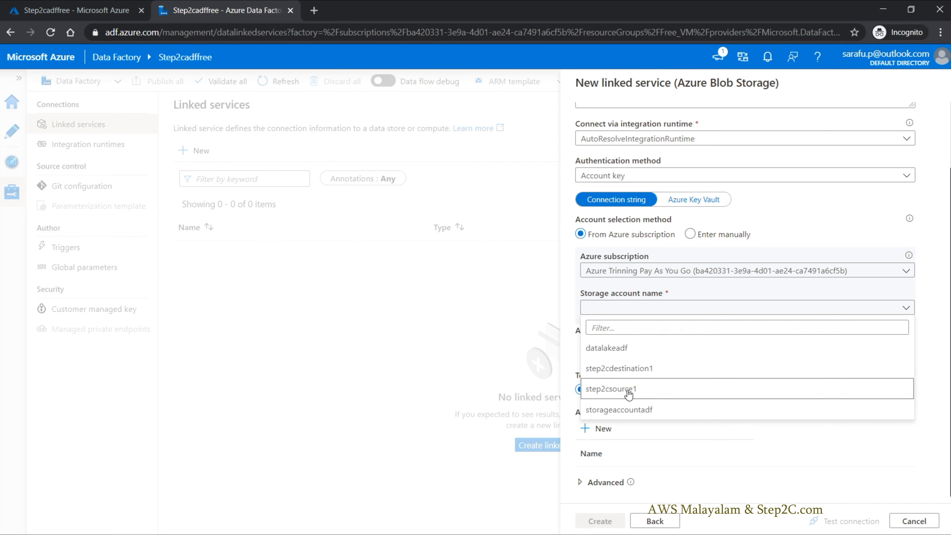
Step: Look at the step2csource1 storage account in the Azure portal and return to the linked service form
click(46, 4)
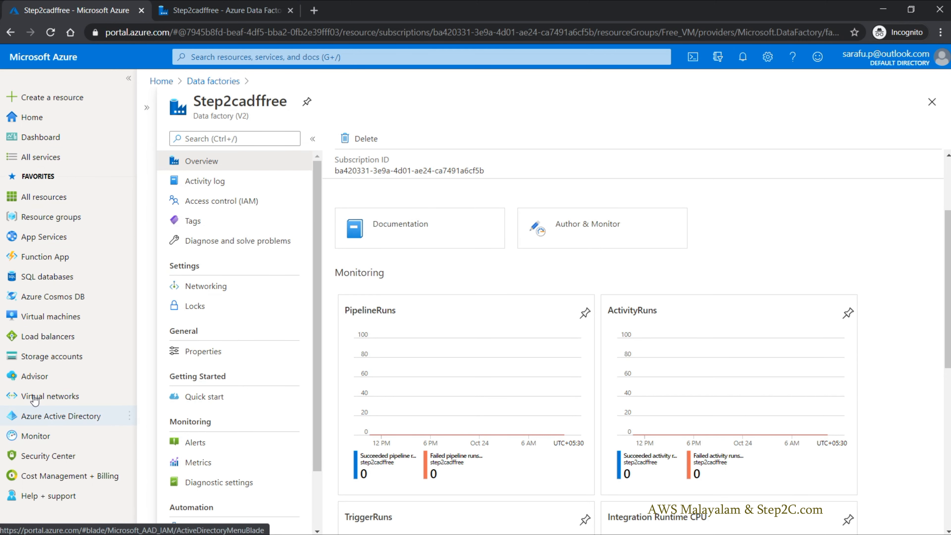
click(36, 363)
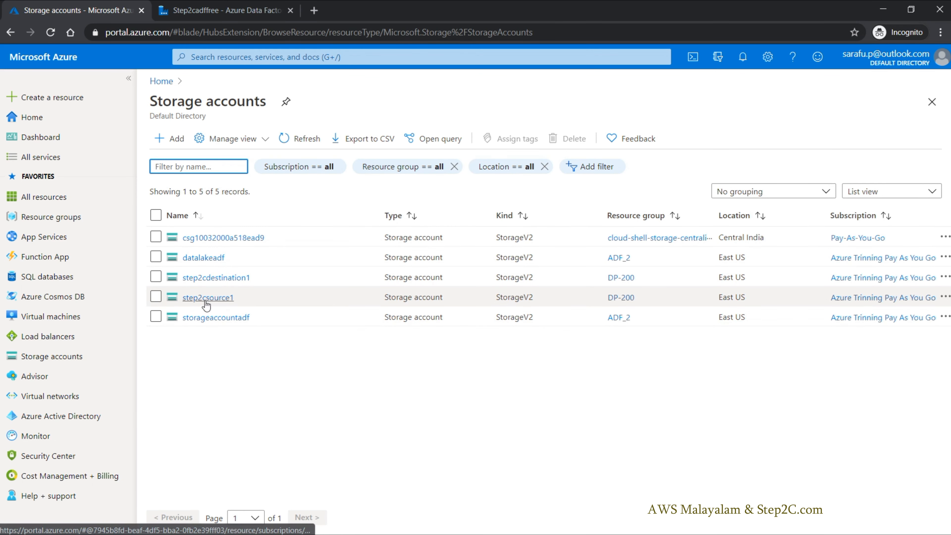
click(208, 298)
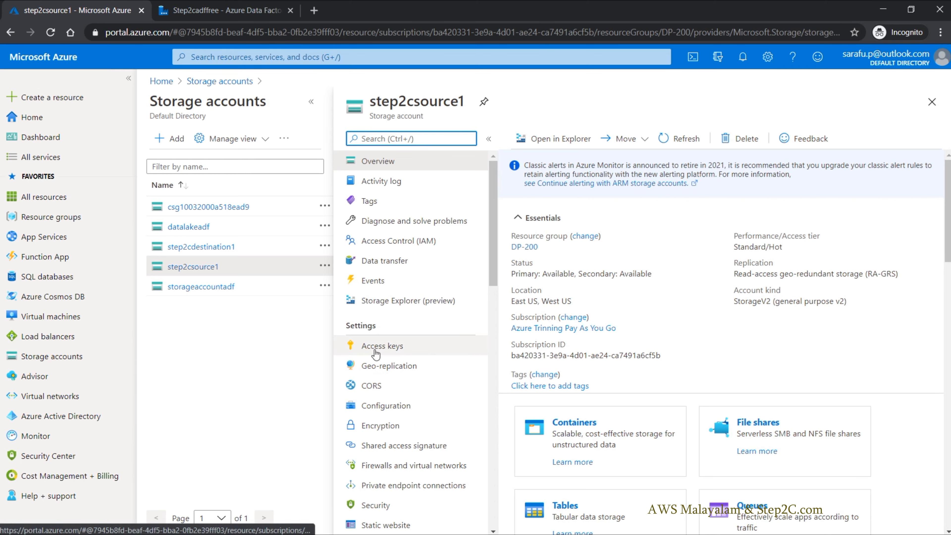
click(189, 5)
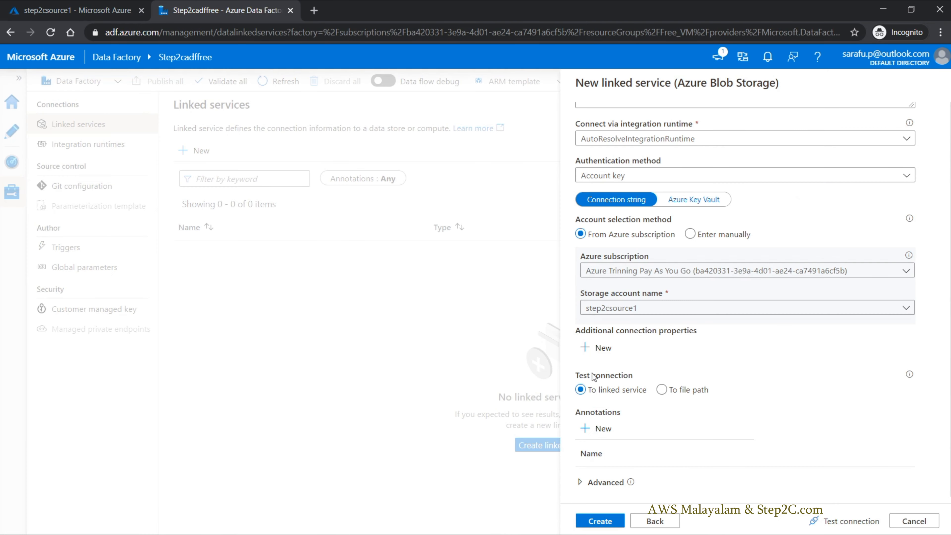
Step: Try step2cdestination1 as the storage account and switch back to step2csource1
click(656, 311)
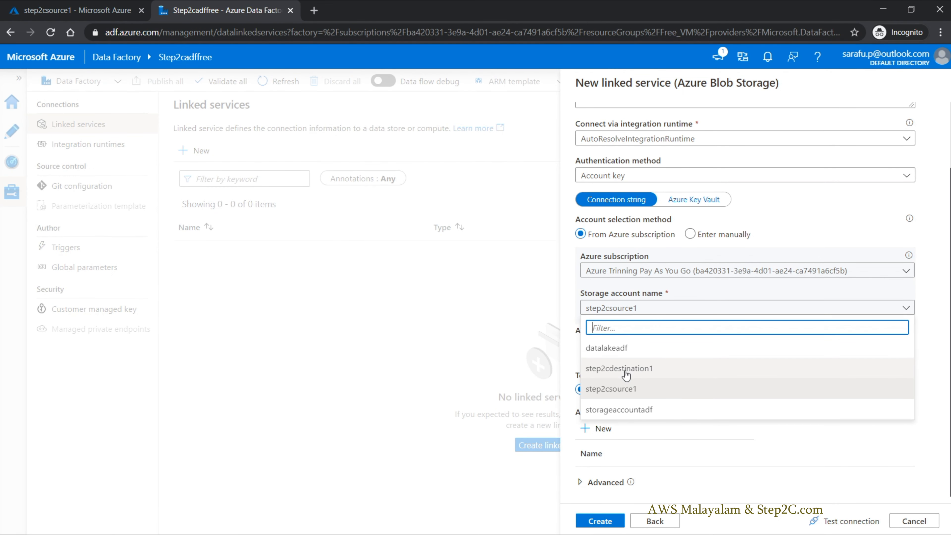
click(652, 373)
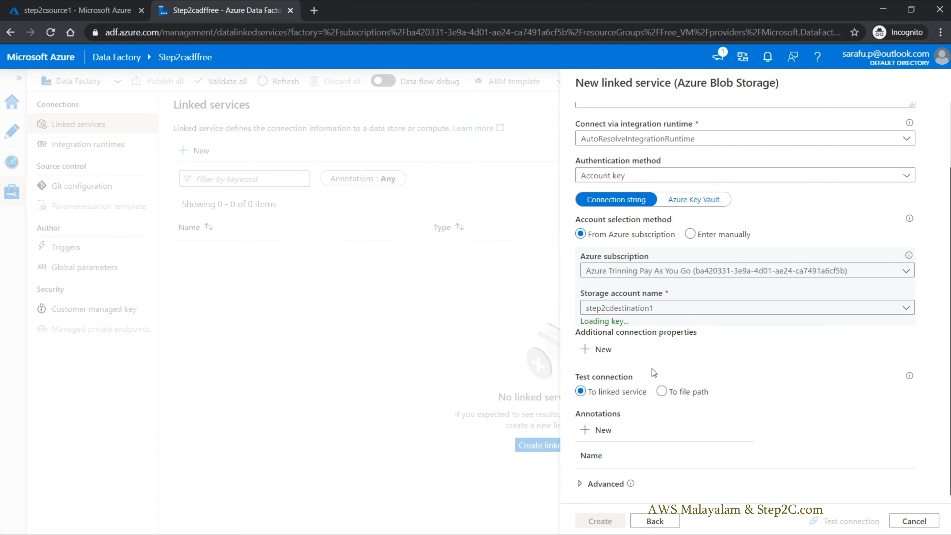
click(684, 314)
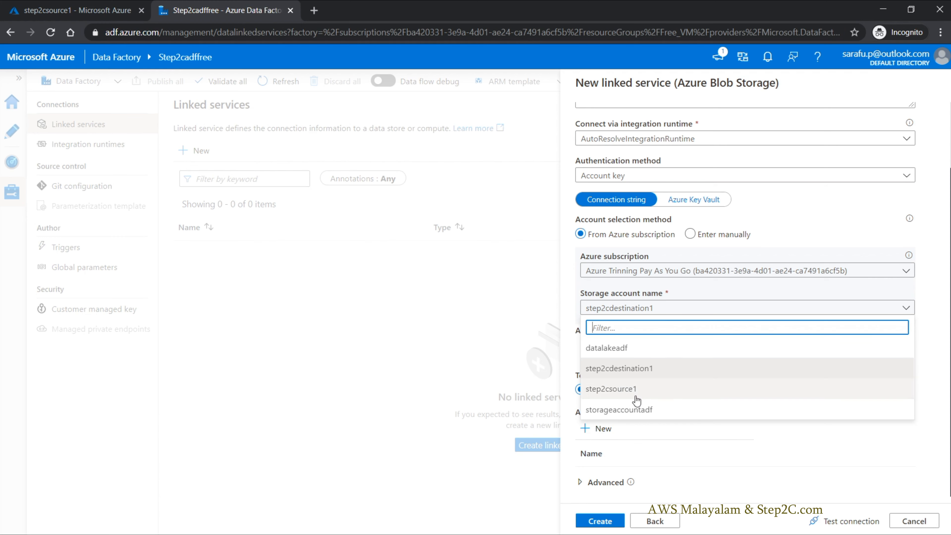
click(652, 392)
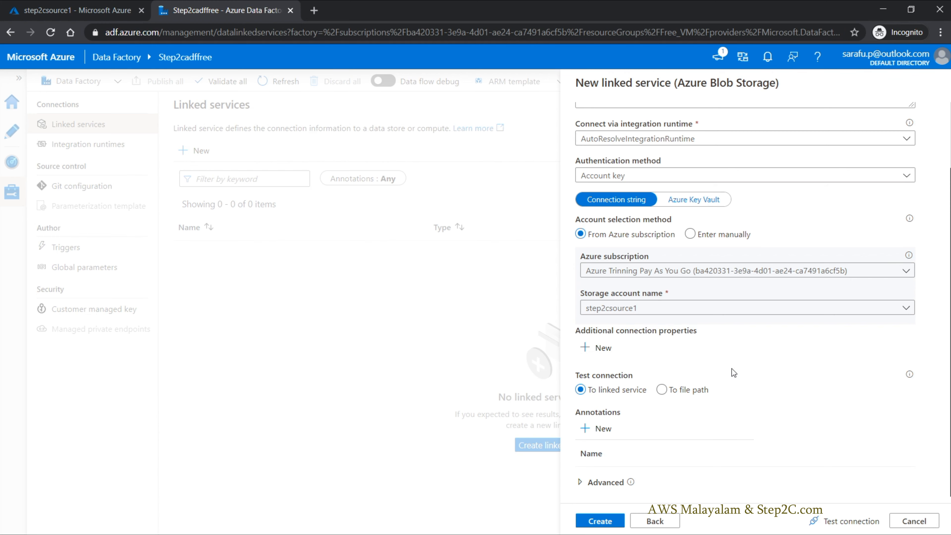
Step: Test the connection to the linked service and complete its name as LS_AzureBlobStorage_step2csource1
key(Tab)
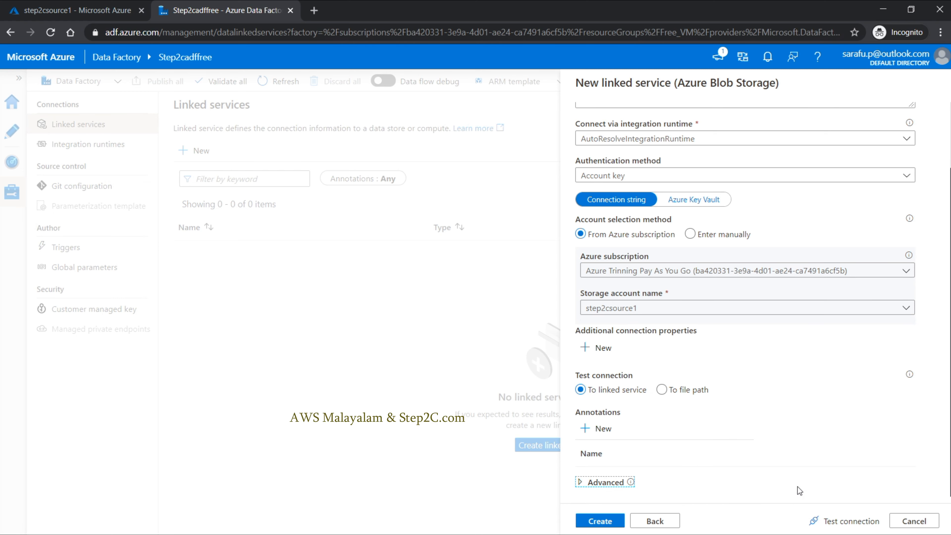
click(856, 522)
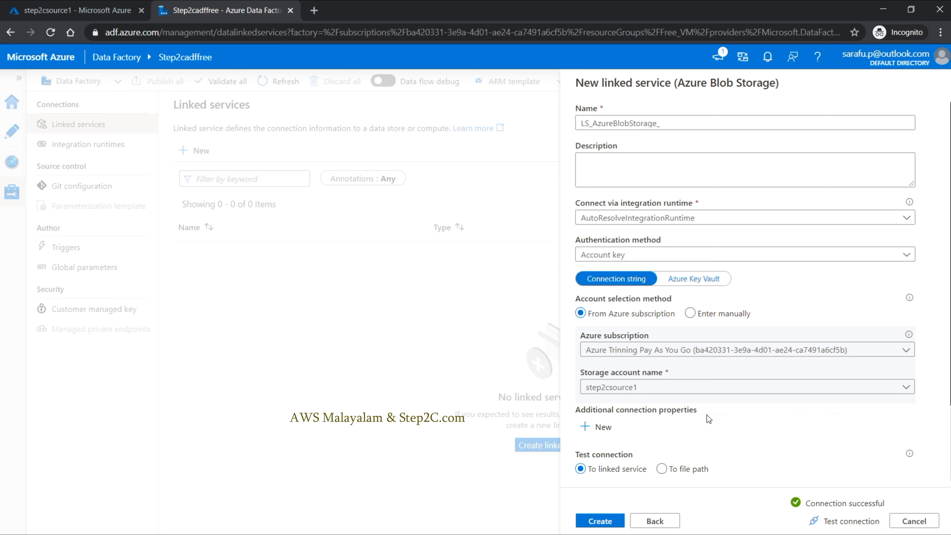
click(684, 126)
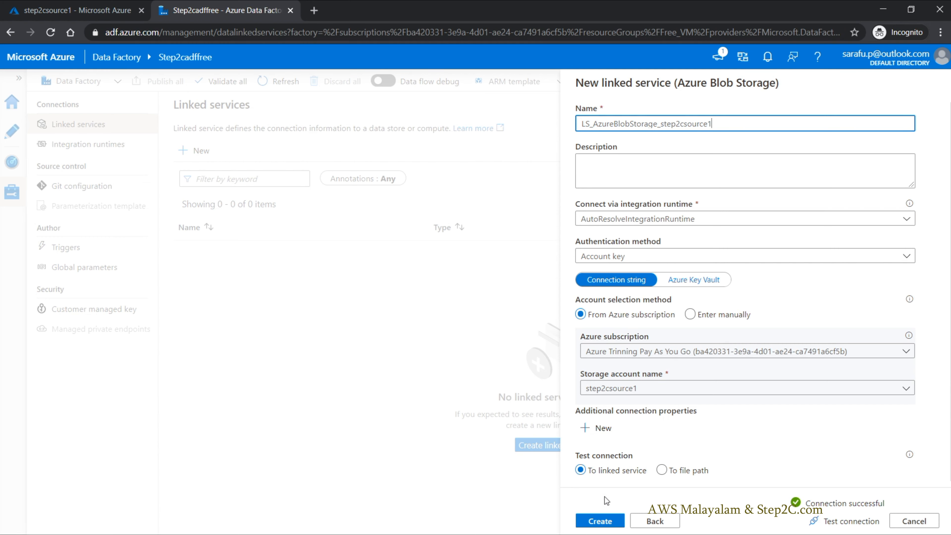
Step: Create the LS_AzureBlobStorage_step2csource1 linked service
click(601, 523)
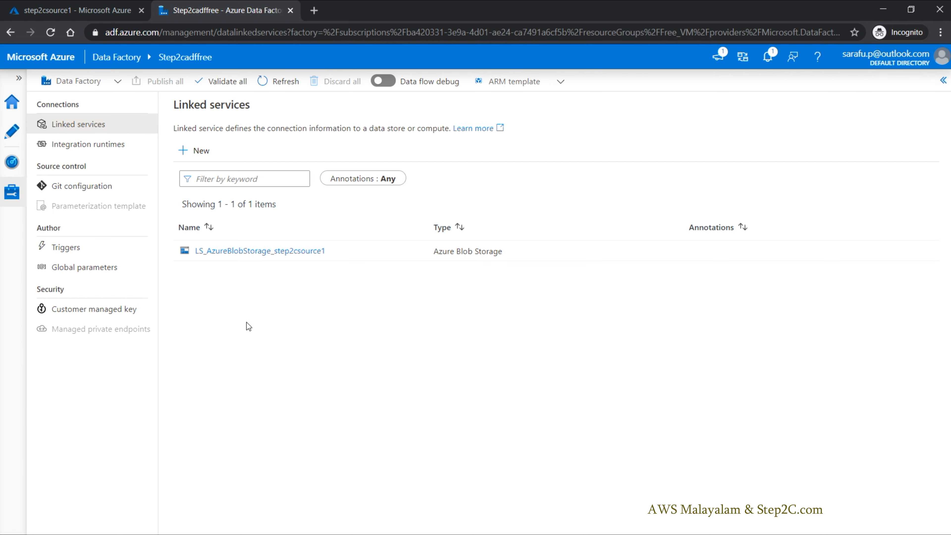
Step: Look at the SQL databases list in the Azure portal and return to the data factory's linked services
click(100, 11)
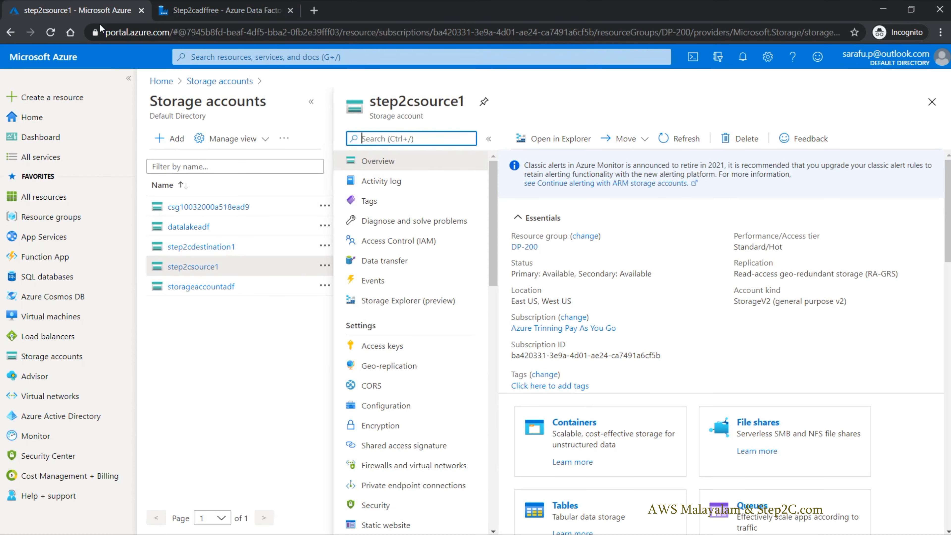
click(47, 279)
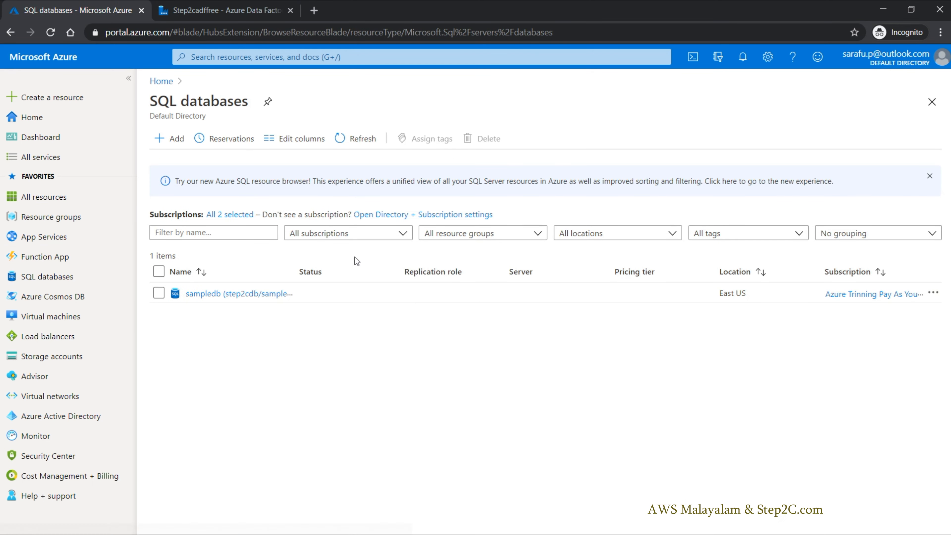
click(205, 11)
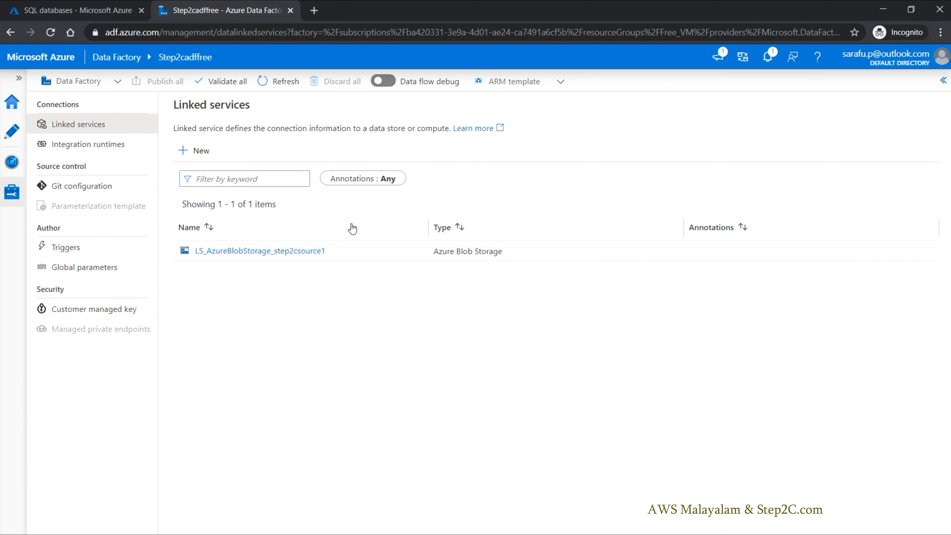
Step: Start a new linked service of the Azure SQL Database type
click(202, 152)
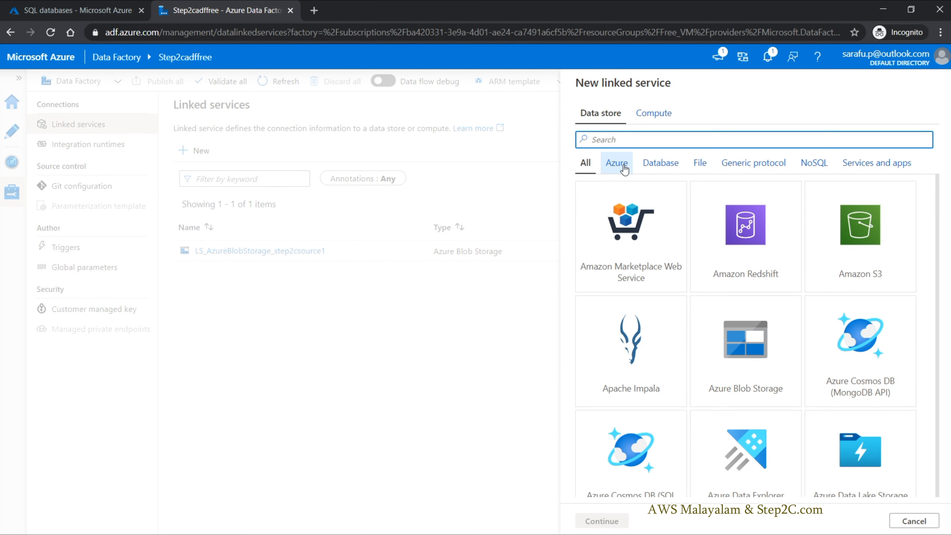
click(624, 165)
scroll(820, 320, down, 5)
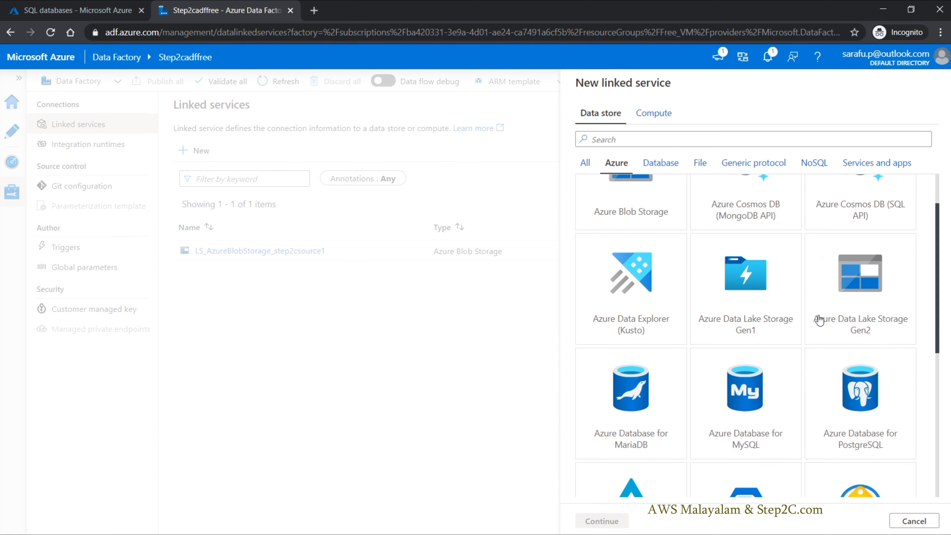
scroll(820, 323, down, 3)
click(644, 336)
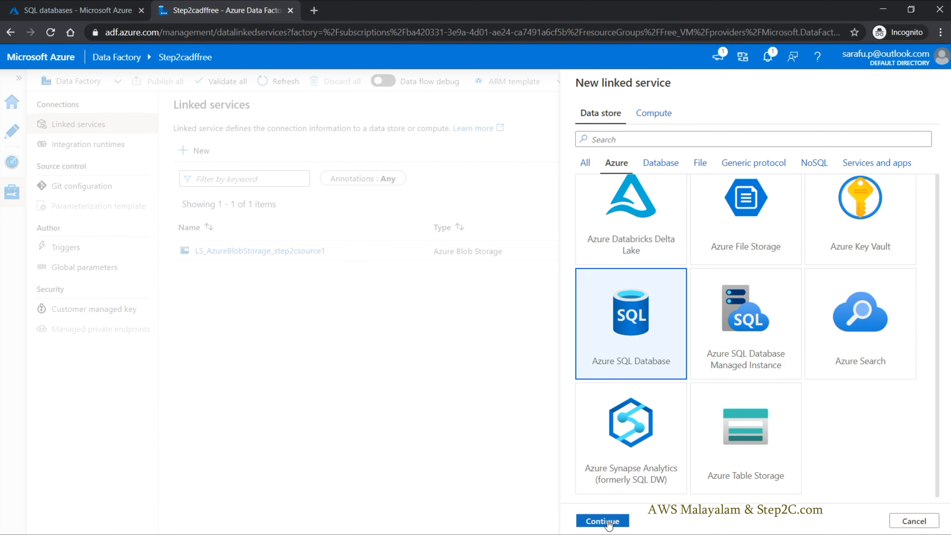
click(603, 521)
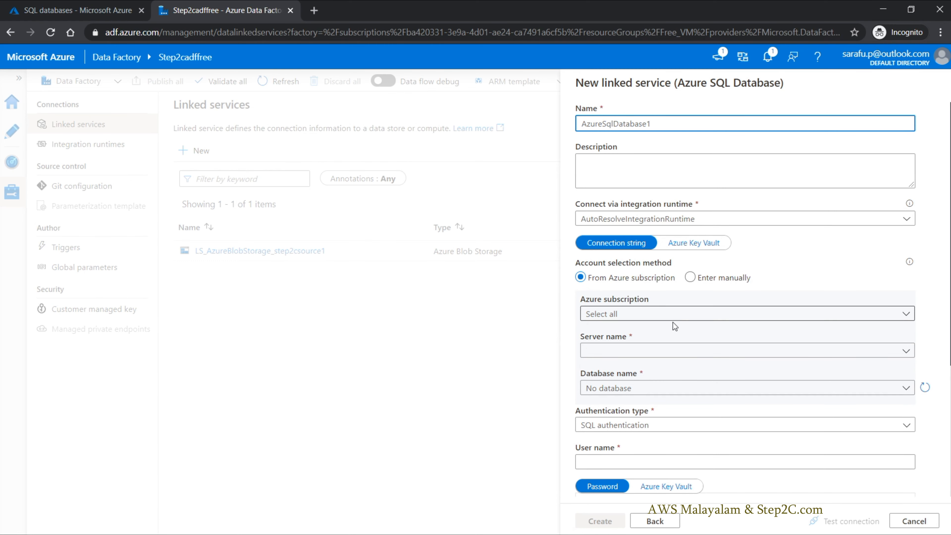
Step: Select the Azure Trinning Pay As You Go subscription, the step2cdb server and the sampledb database for the linked service
click(656, 319)
click(647, 354)
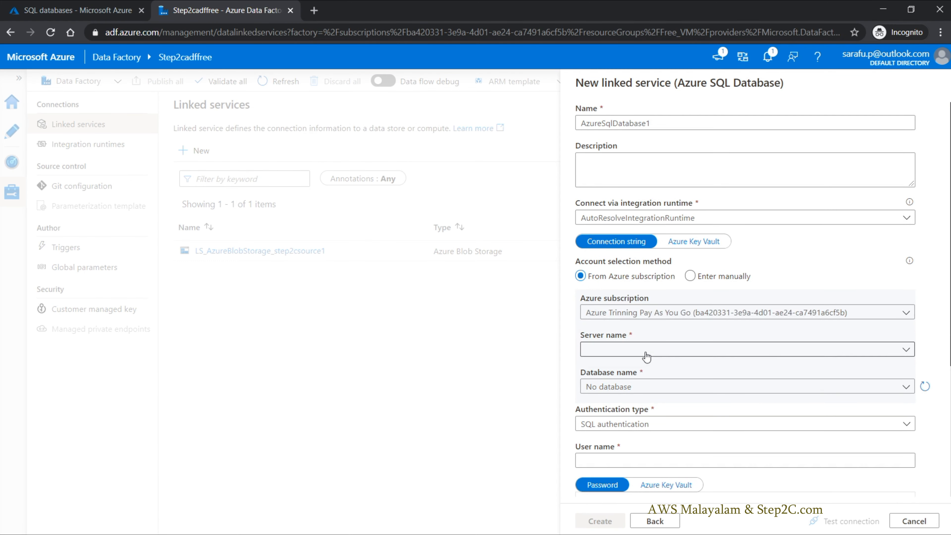
click(647, 356)
click(618, 369)
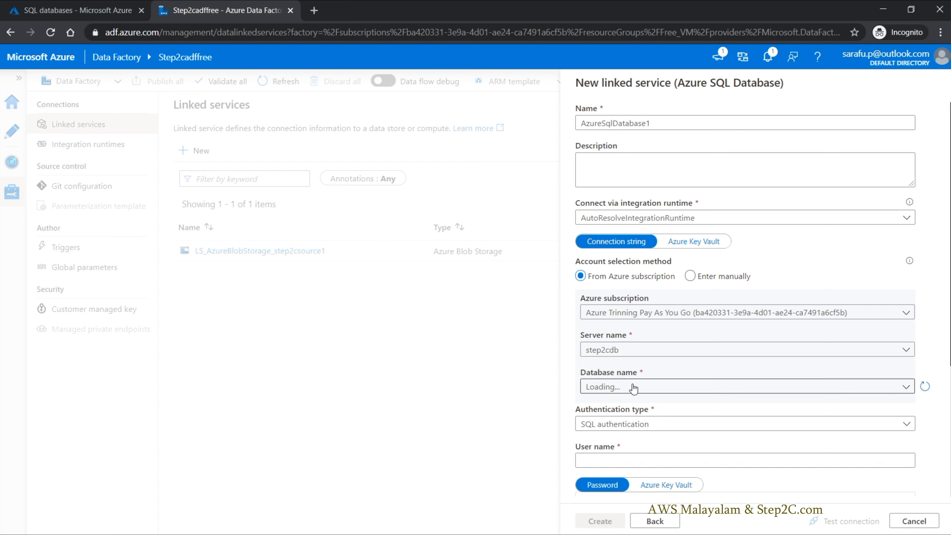
click(633, 388)
click(614, 426)
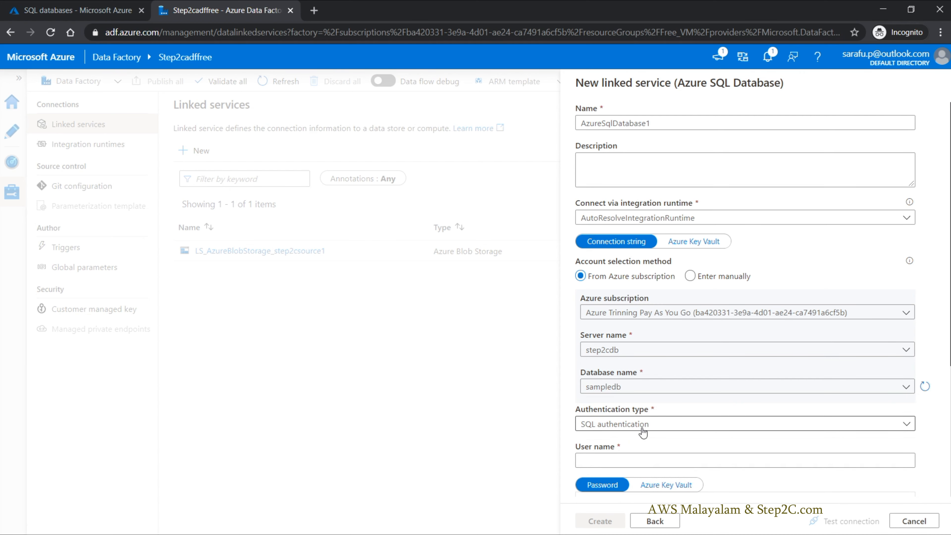
Step: Choose SQL authentication, review the remaining linked service settings, and discard the Azure SQL Database linked service
click(648, 428)
scroll(654, 419, down, 1)
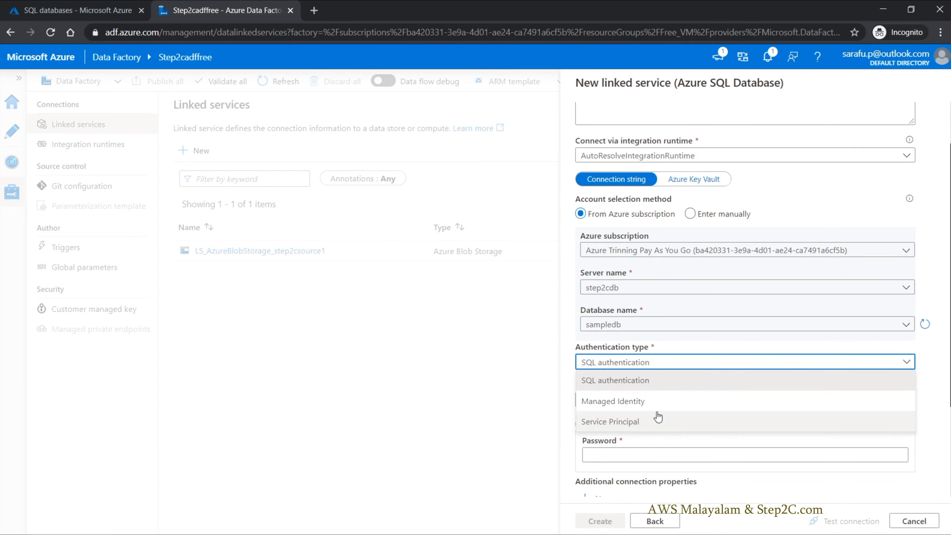
click(649, 381)
click(655, 398)
scroll(658, 394, down, 2)
scroll(659, 394, down, 1)
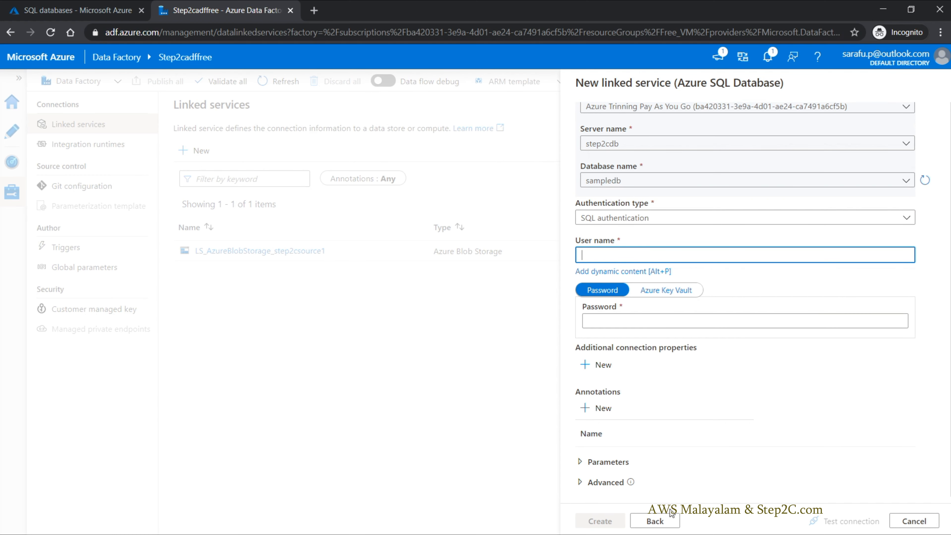
click(915, 521)
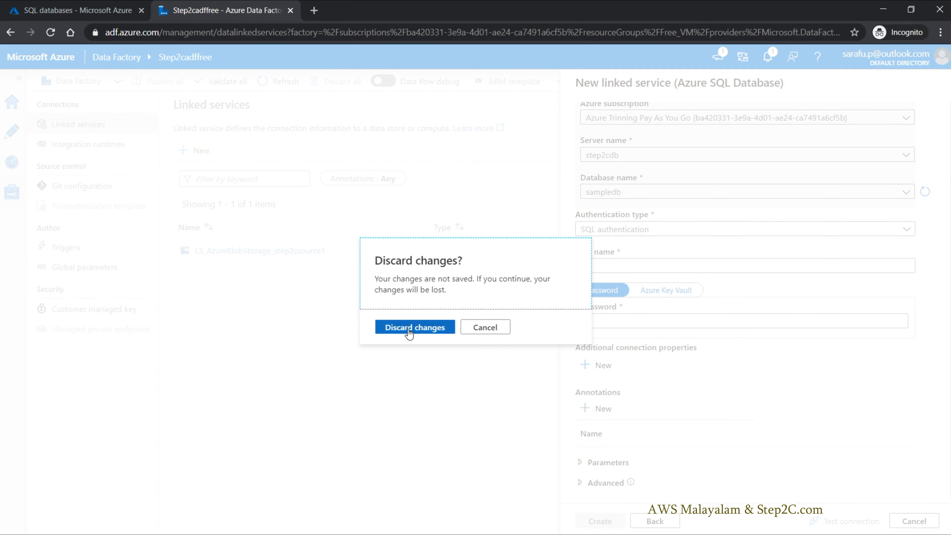
click(409, 329)
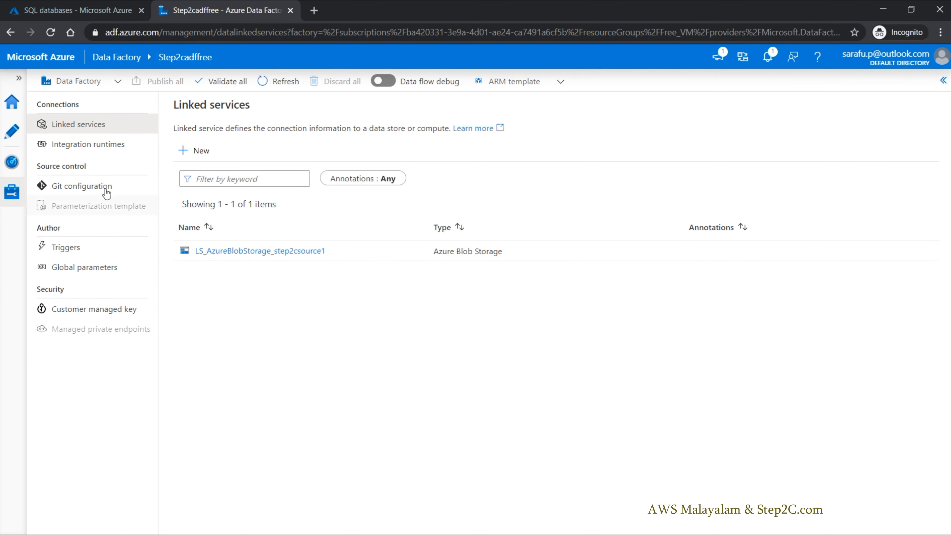
Step: Start a new dataset in the factory resources with Azure Blob Storage as its data store
click(12, 138)
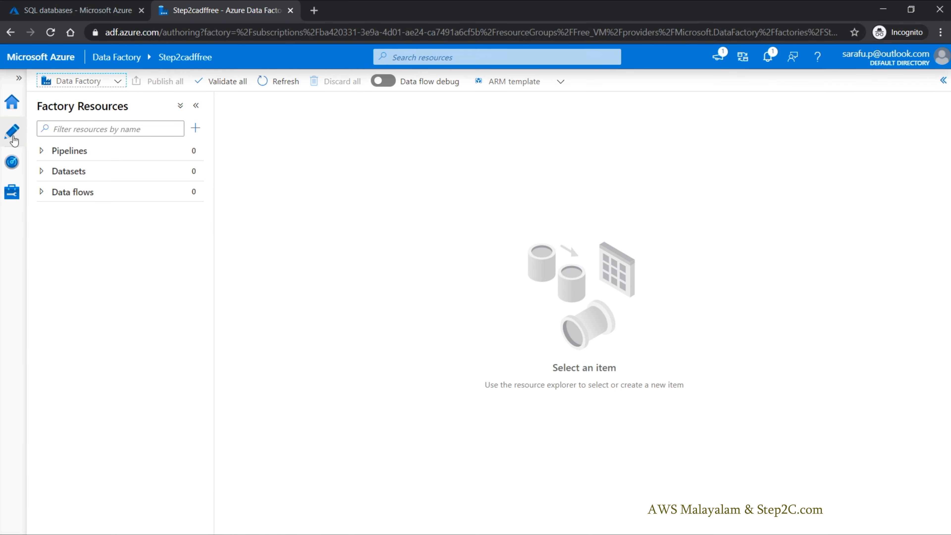
click(125, 176)
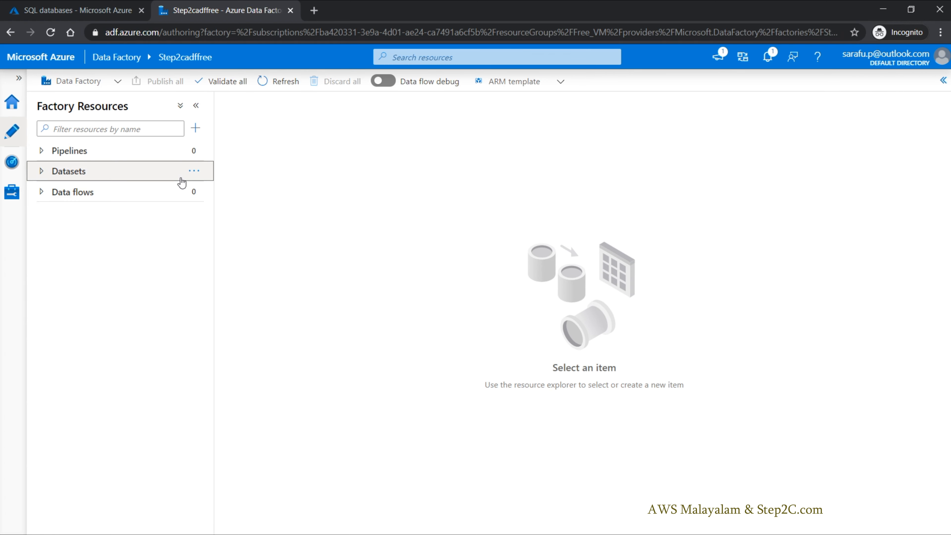
click(194, 173)
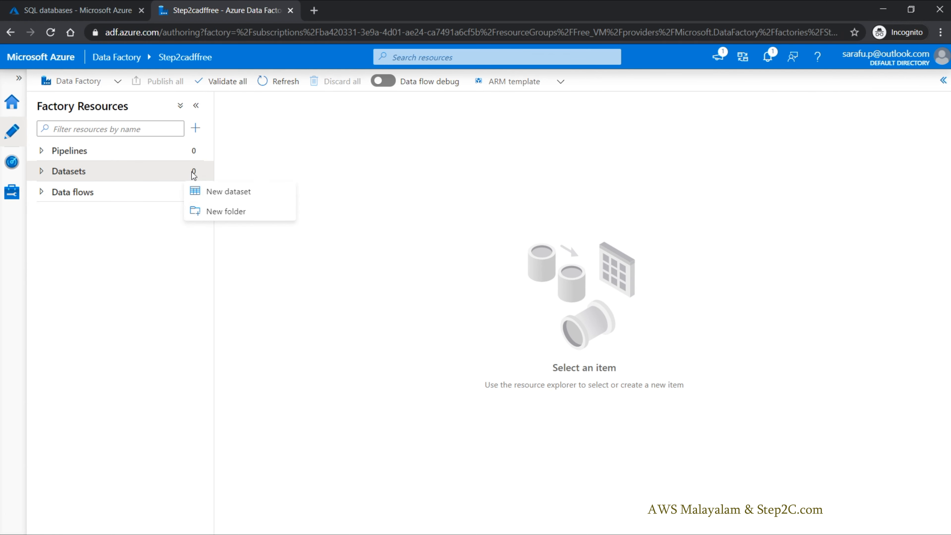
click(221, 192)
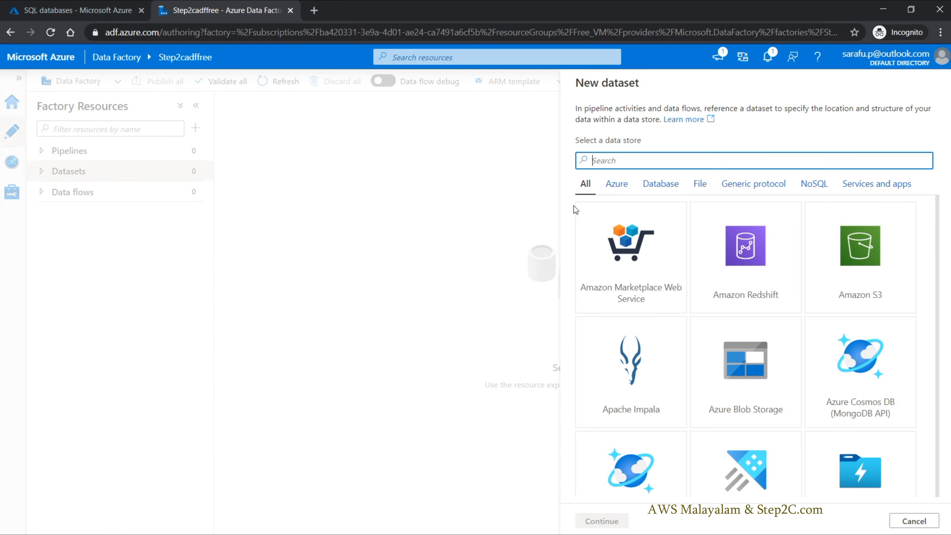
click(616, 184)
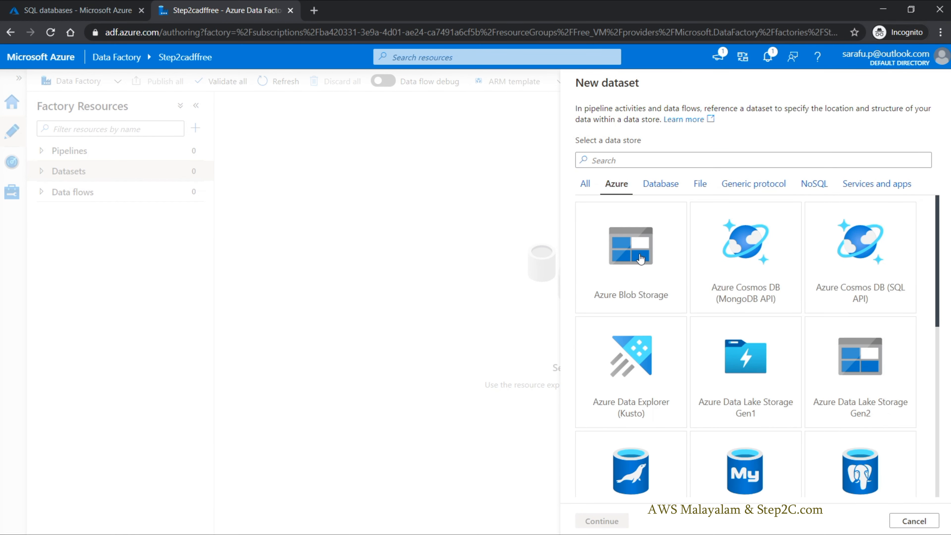
click(650, 258)
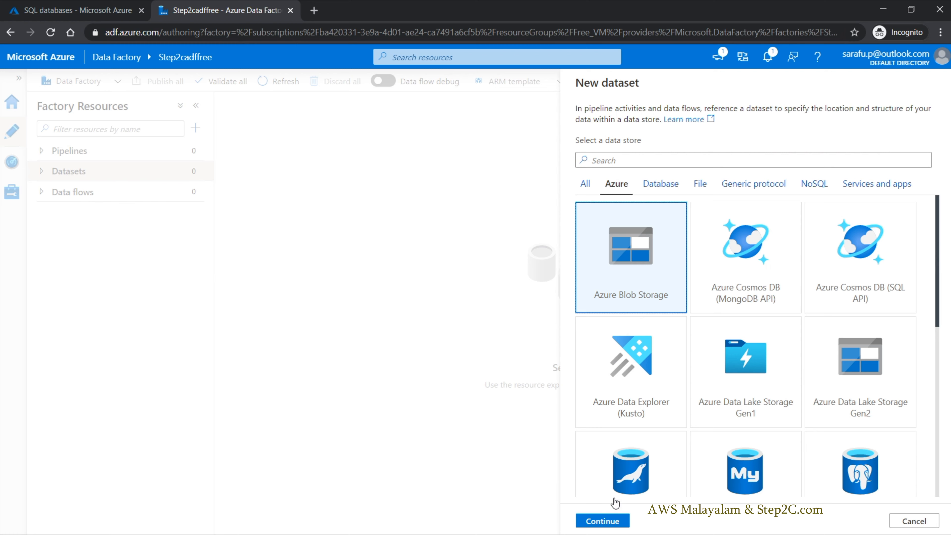
click(603, 521)
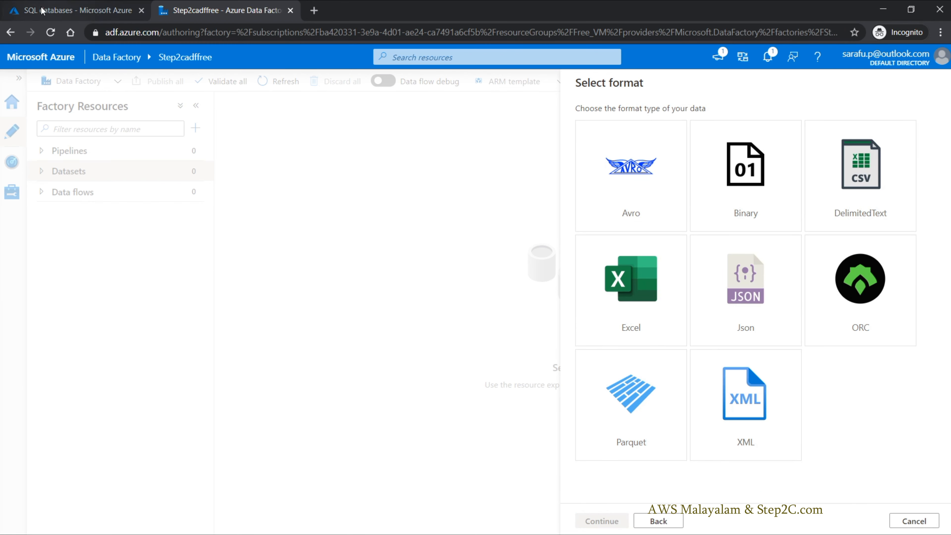
Step: Look at the files in the input container of the step2csource1 storage account and return to the dataset's format selection
click(56, 10)
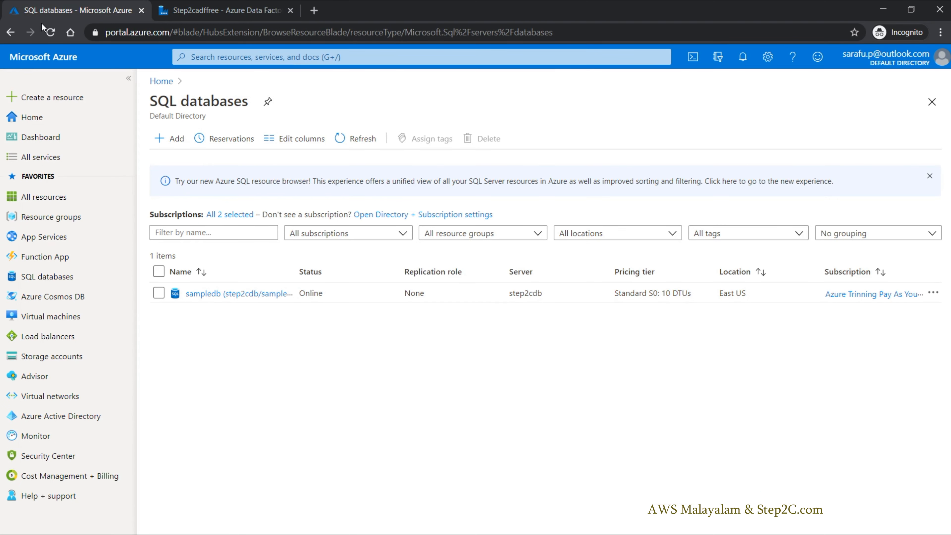
click(36, 356)
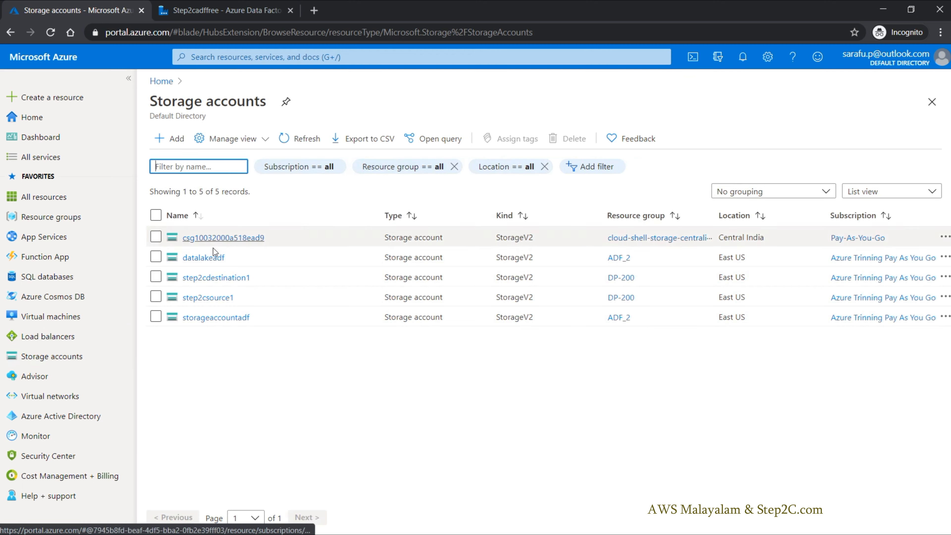
click(205, 297)
click(574, 422)
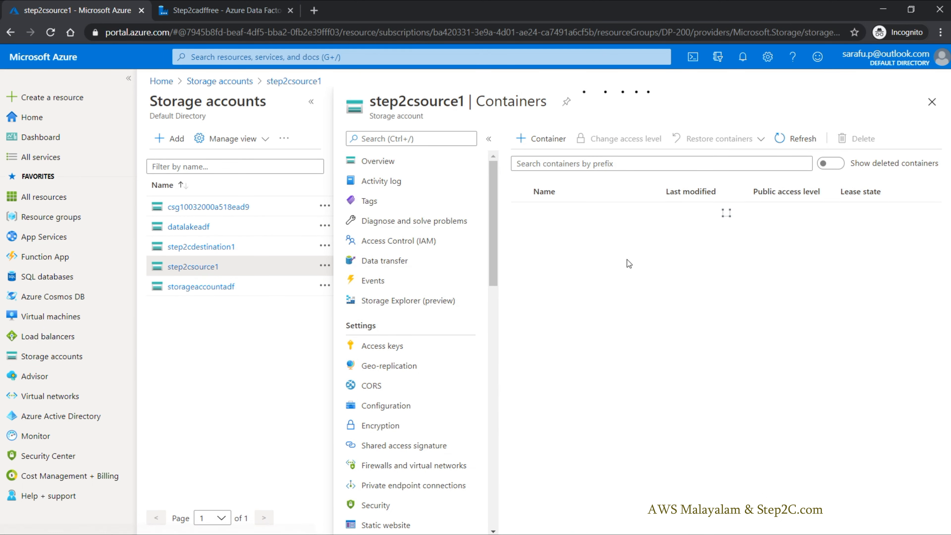
click(543, 232)
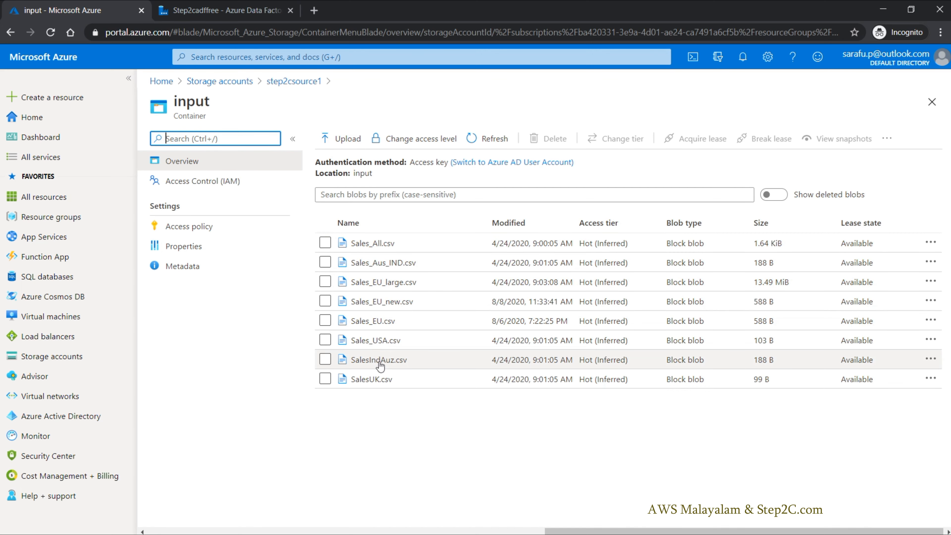
click(212, 14)
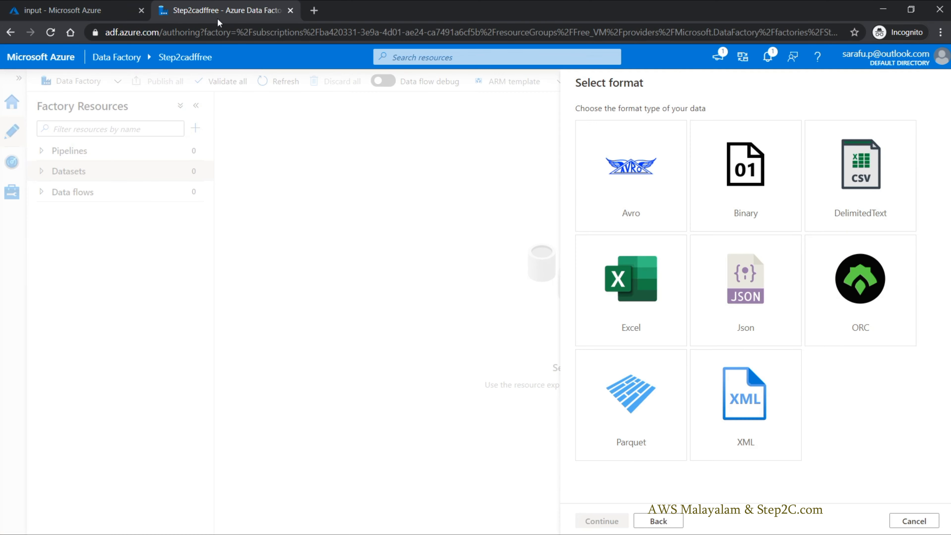
Step: Choose the DelimitedText format and set the dataset's linked service to LS_AzureBlobStorage_step2csource1
click(859, 177)
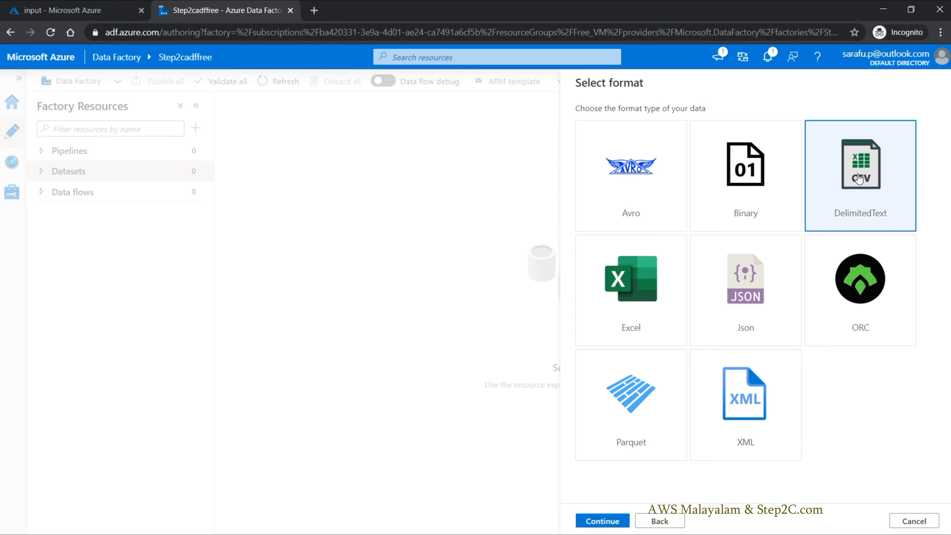
click(602, 520)
click(644, 162)
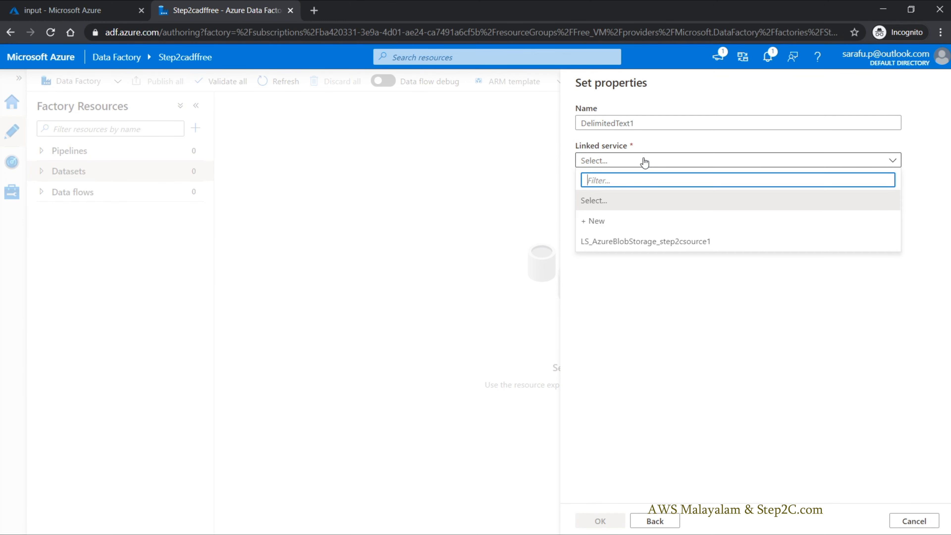
click(645, 242)
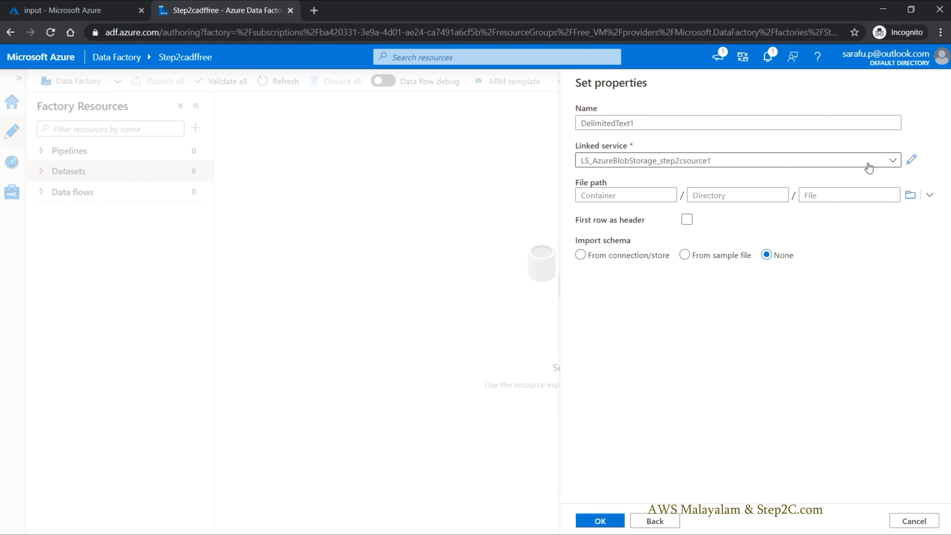
Step: Browse for the dataset's file path and compare the listed folders with the containers of the step2csource1 storage account in the Azure portal
click(910, 195)
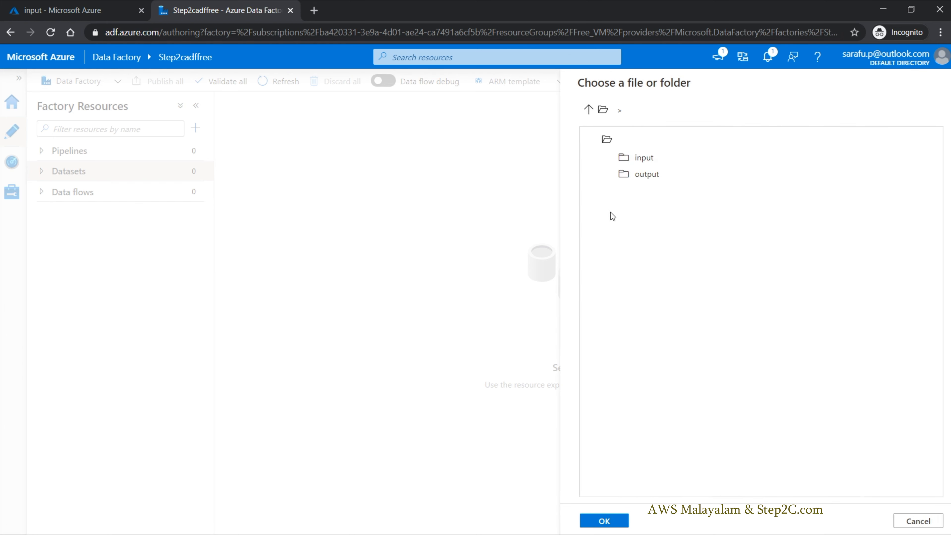
click(35, 8)
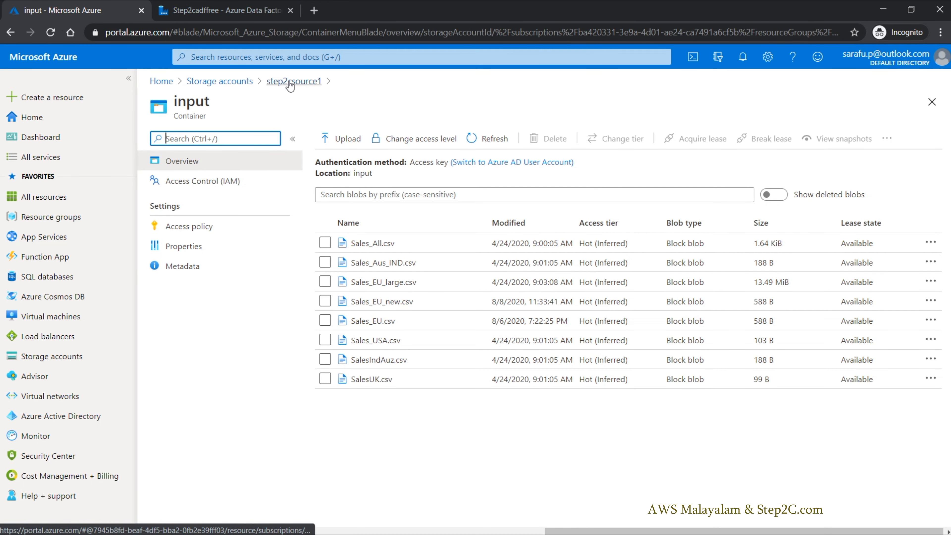
click(307, 81)
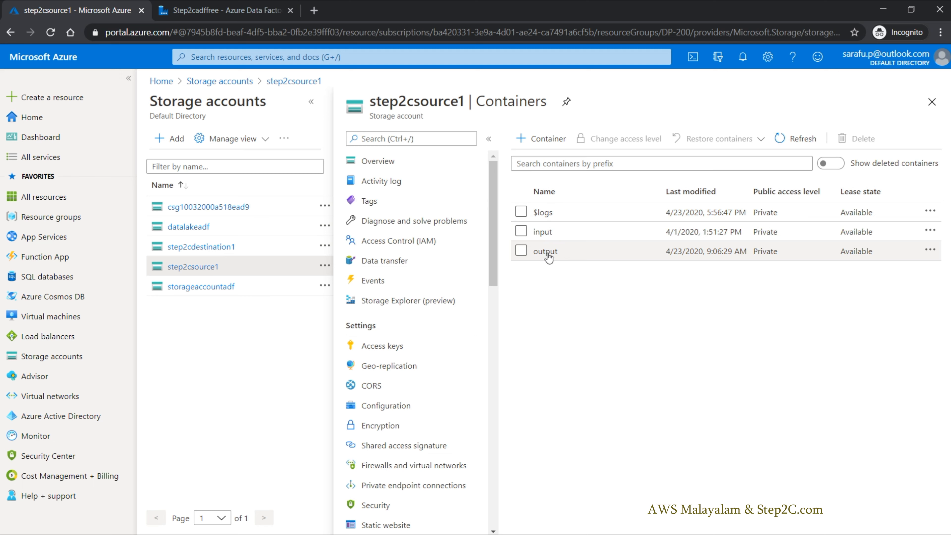
click(258, 8)
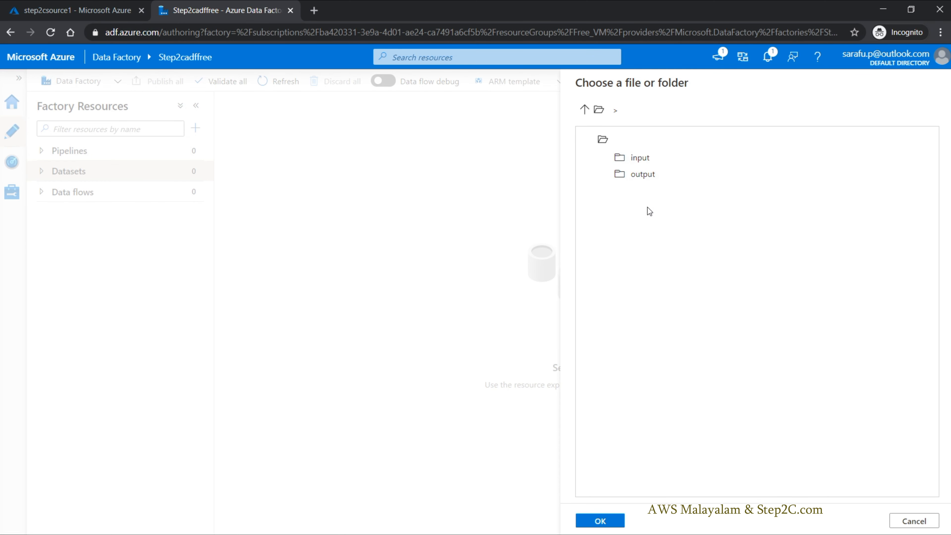
Step: Point the dataset to SalesUK.csv in the input container, treat the first row as header, and create the dataset
double_click(638, 156)
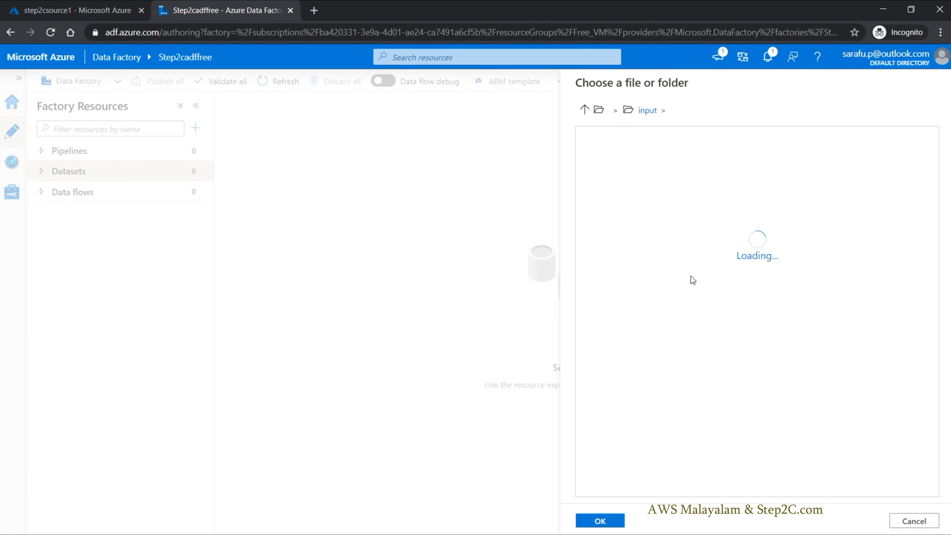
click(640, 177)
click(603, 523)
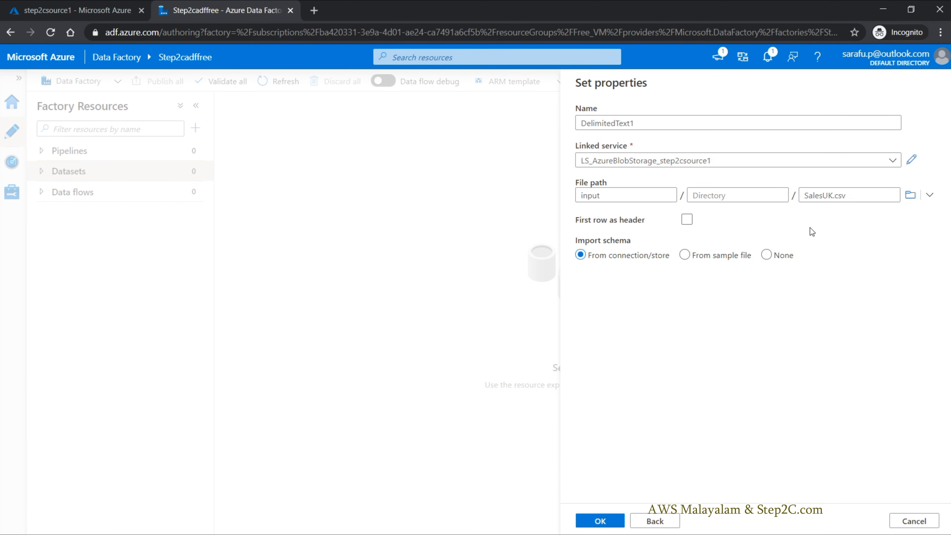
click(687, 220)
click(593, 525)
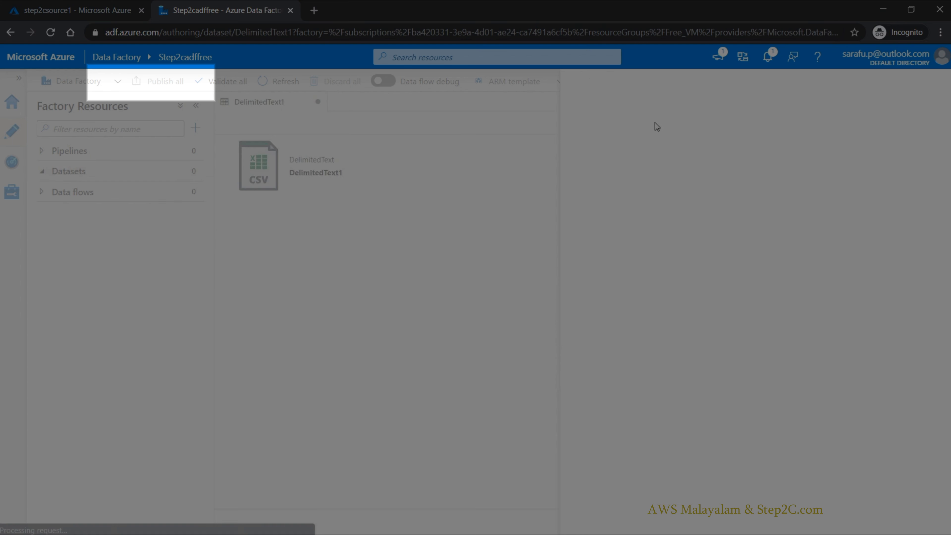
Step: Rename the new dataset as sales_csv and close its properties
click(823, 220)
double_click(831, 217)
text(sales_csv)
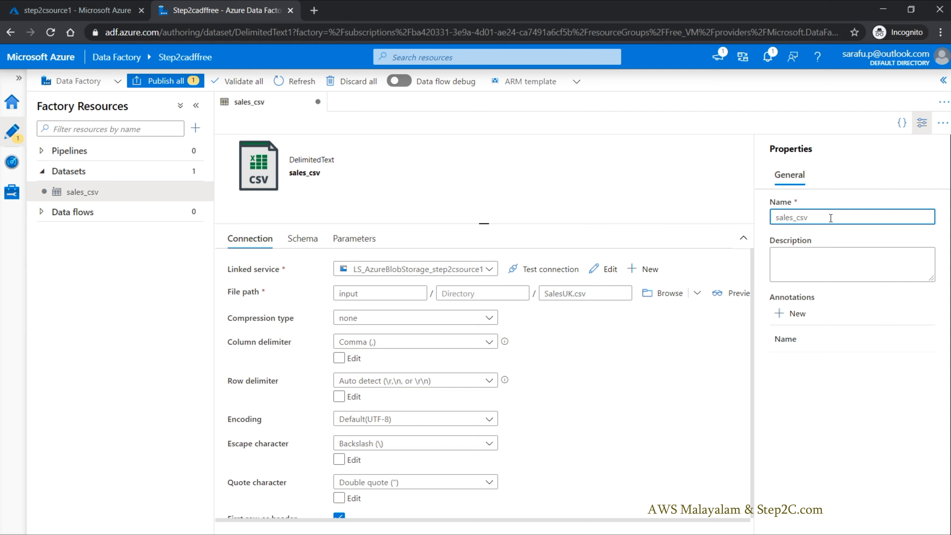
click(645, 373)
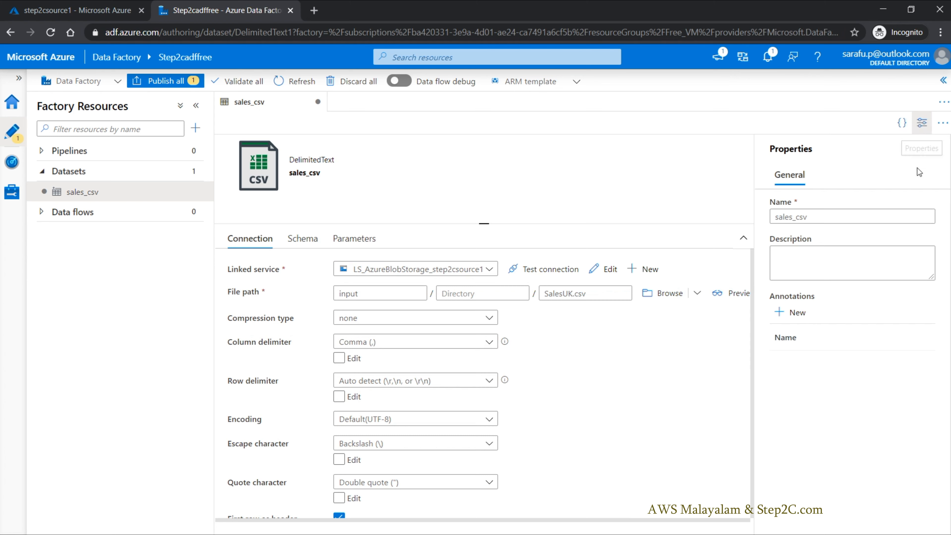
click(922, 128)
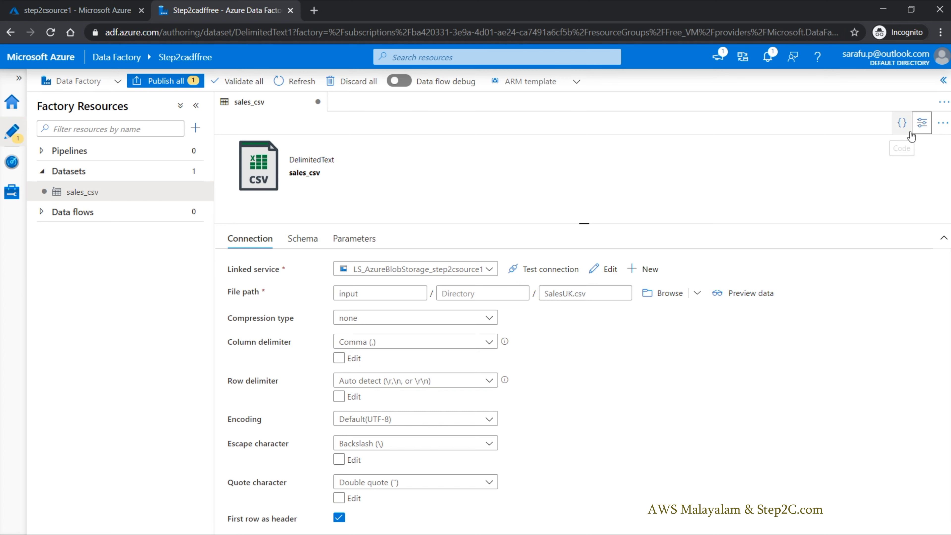
Step: Review the related and general properties of the sales_csv dataset
click(924, 129)
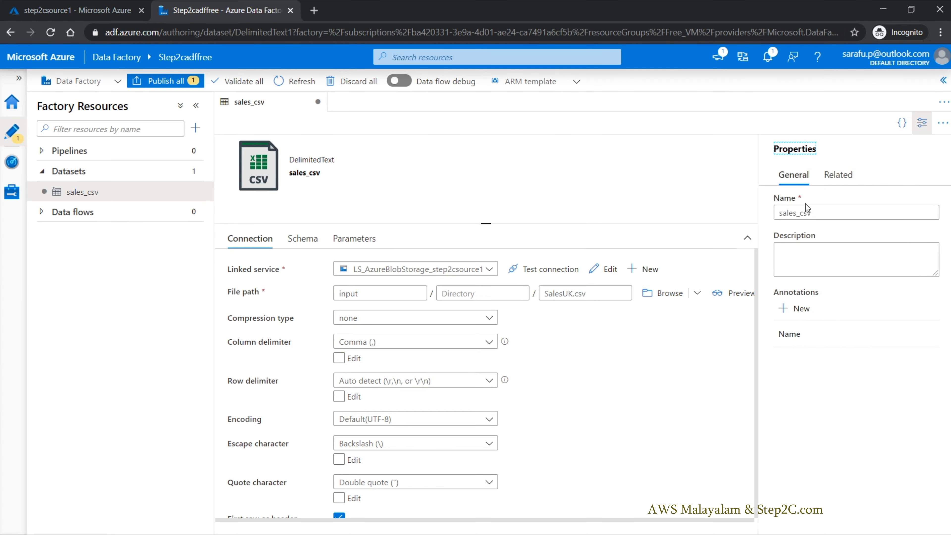
click(845, 178)
click(801, 179)
click(923, 123)
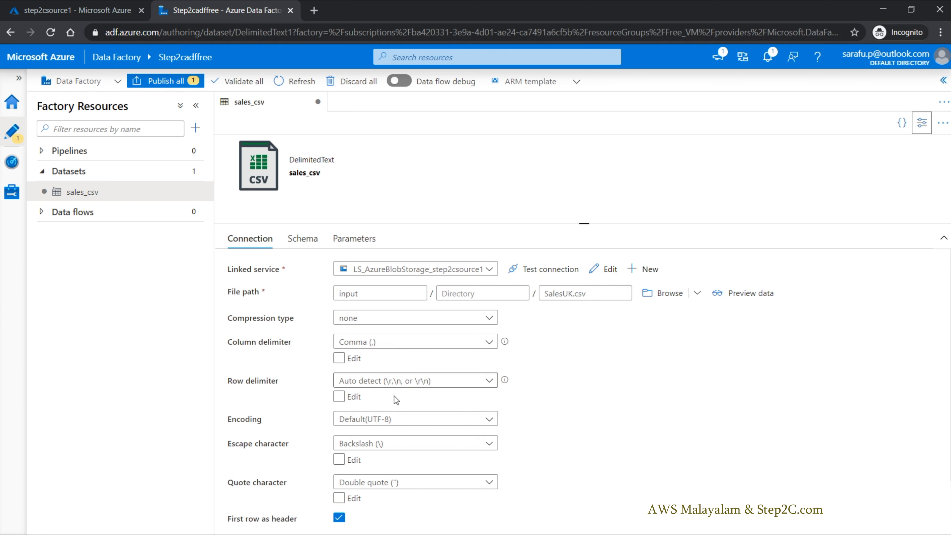
Step: Review the dataset's connection settings and preview the data of SalesUK.csv
scroll(401, 394, down, 2)
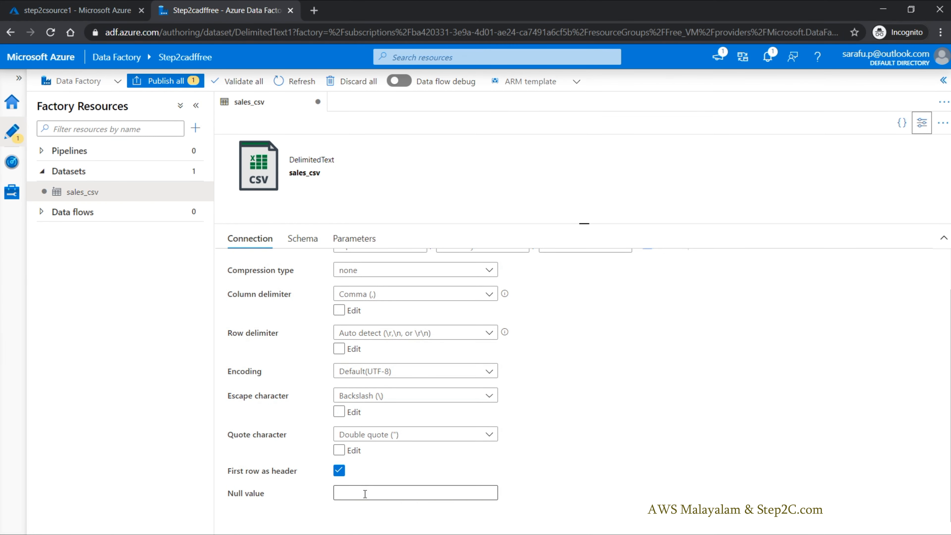
click(338, 474)
scroll(380, 470, up, 2)
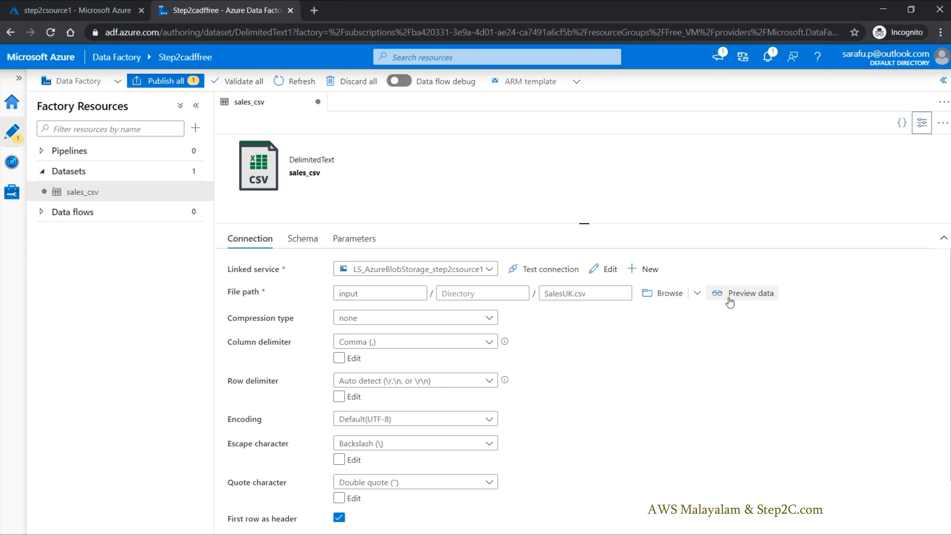
click(739, 298)
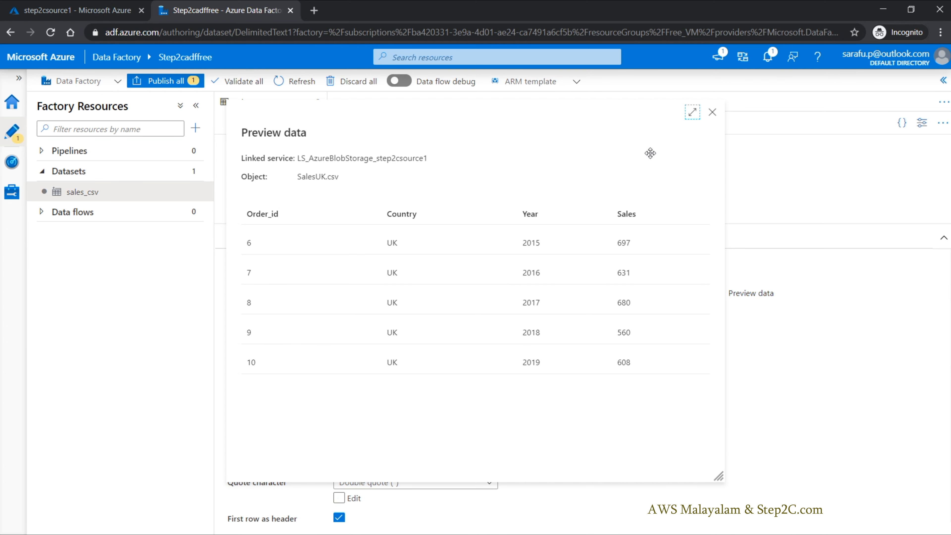
click(712, 112)
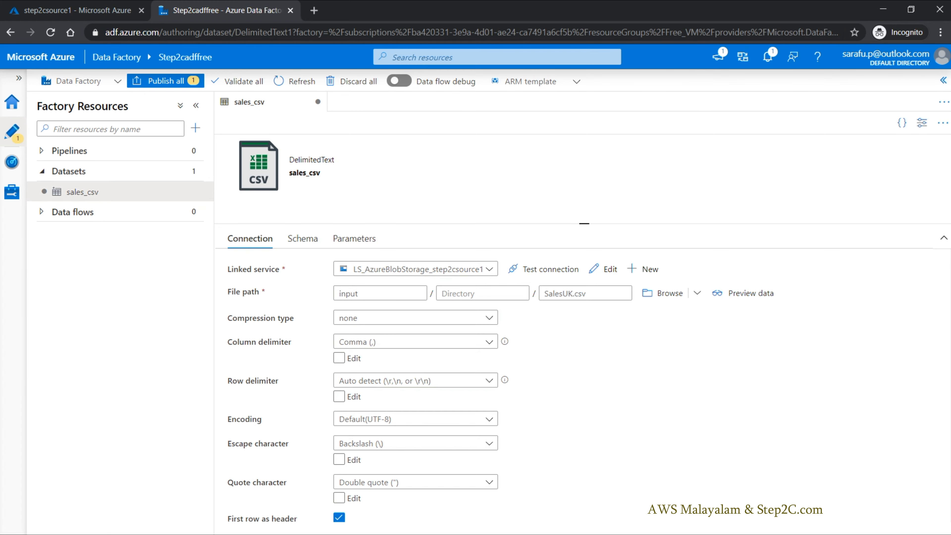
Step: Rename the sales_csv dataset as sales_csv_input and close its properties
click(923, 122)
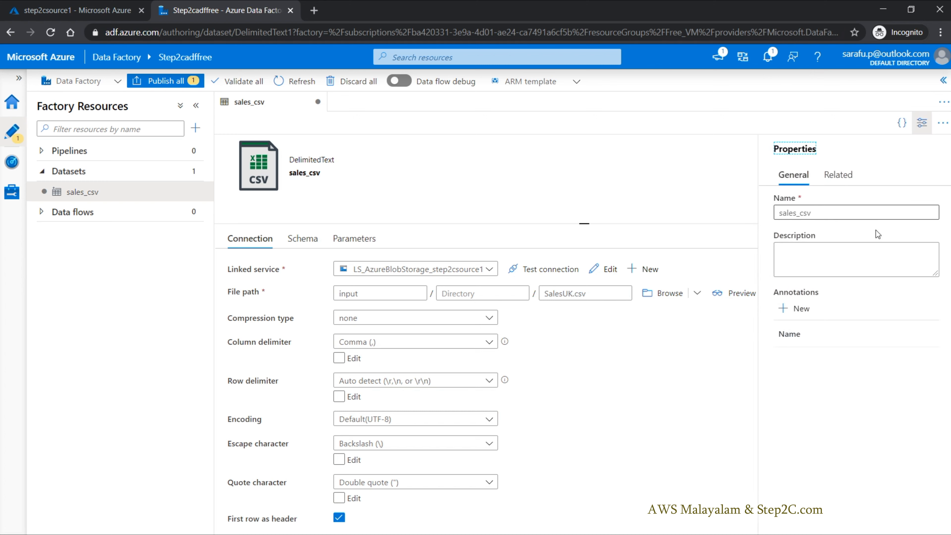
click(853, 205)
text(_input)
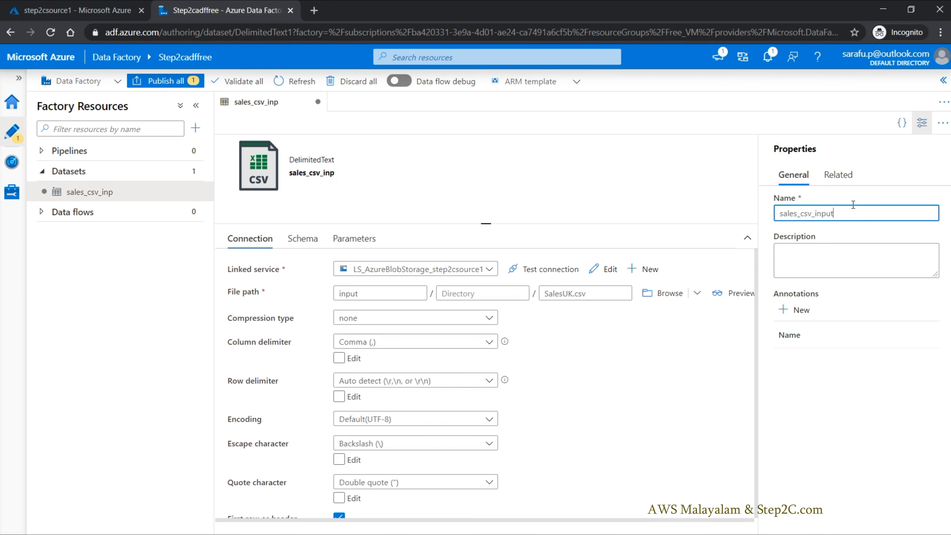
click(620, 162)
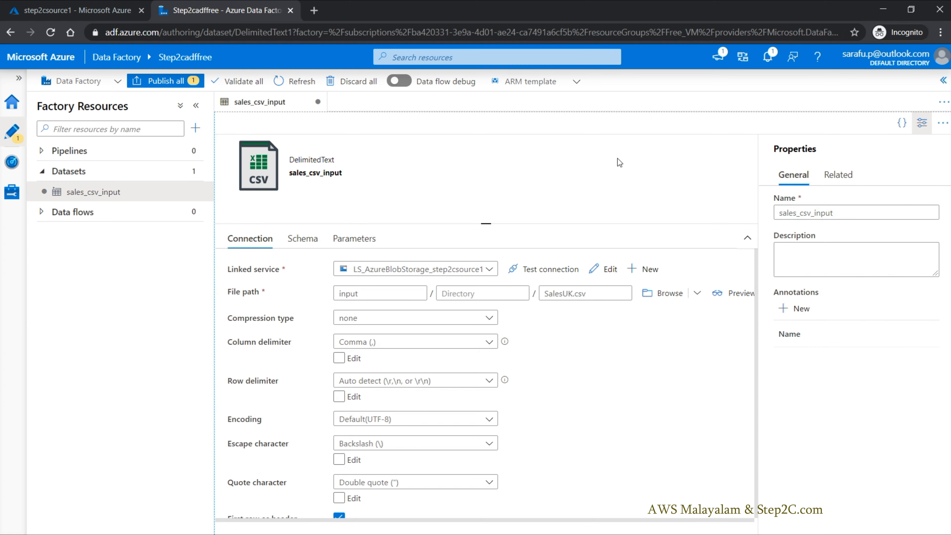
click(922, 123)
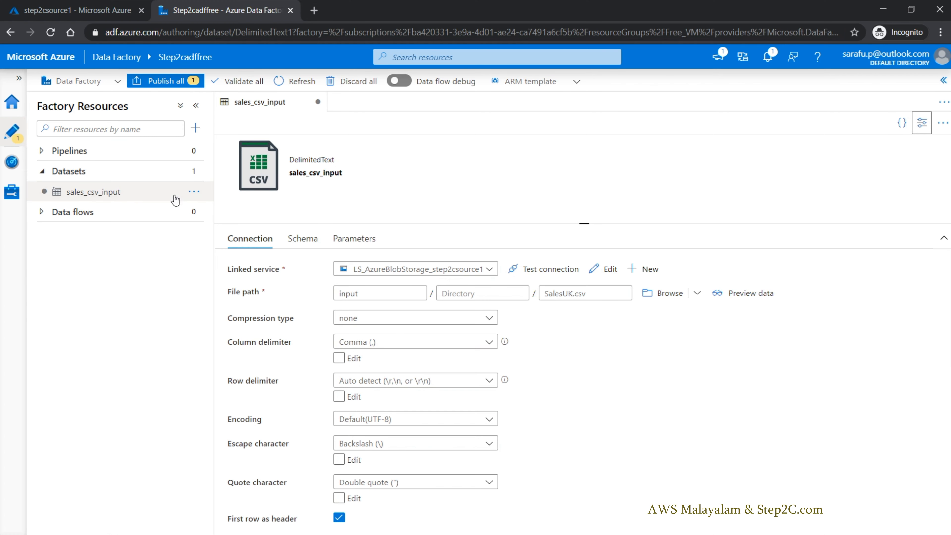
Step: Start a second dataset with Azure Blob Storage as its data store and DelimitedText as its format
click(196, 171)
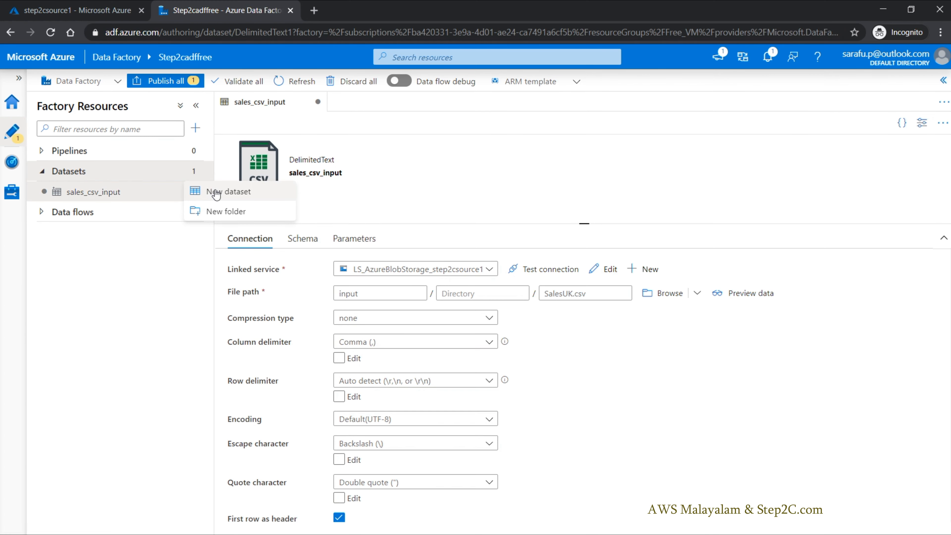
click(216, 193)
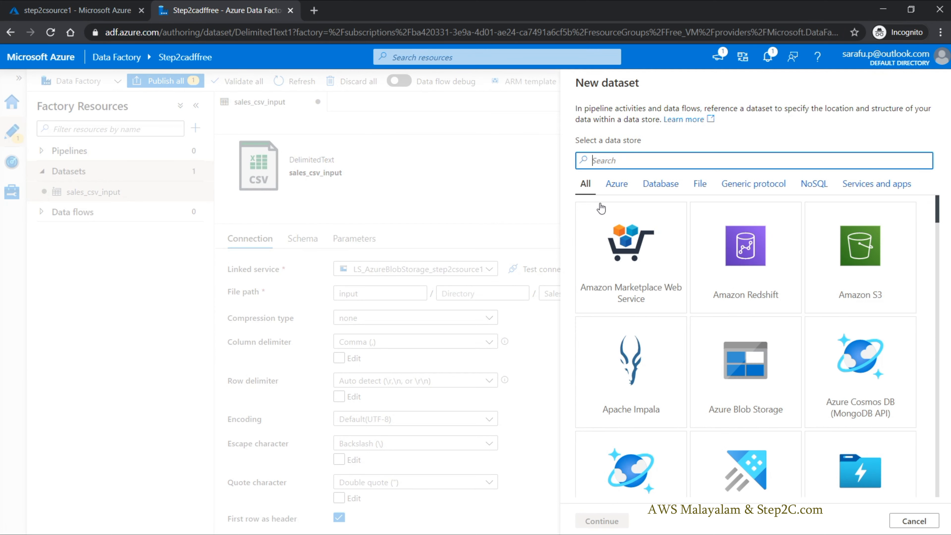
click(617, 193)
click(628, 257)
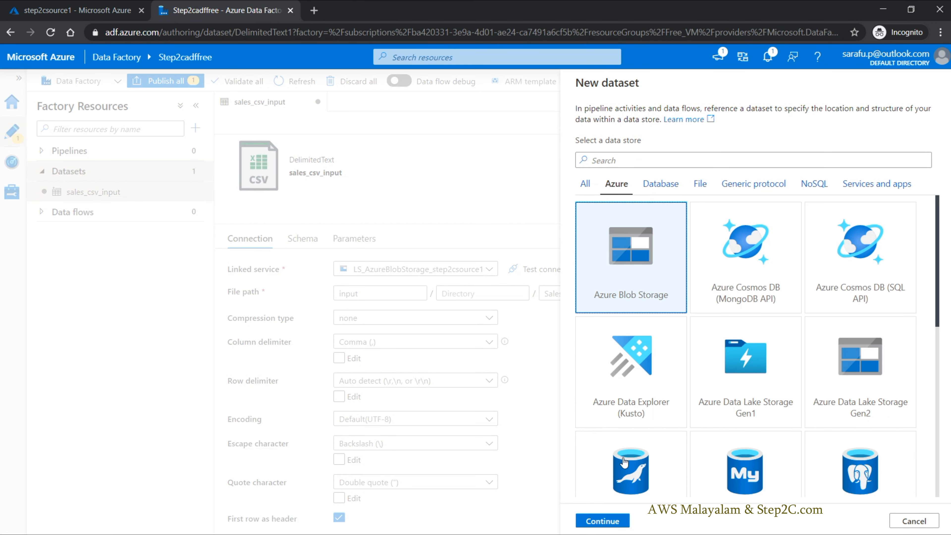
click(598, 526)
click(842, 191)
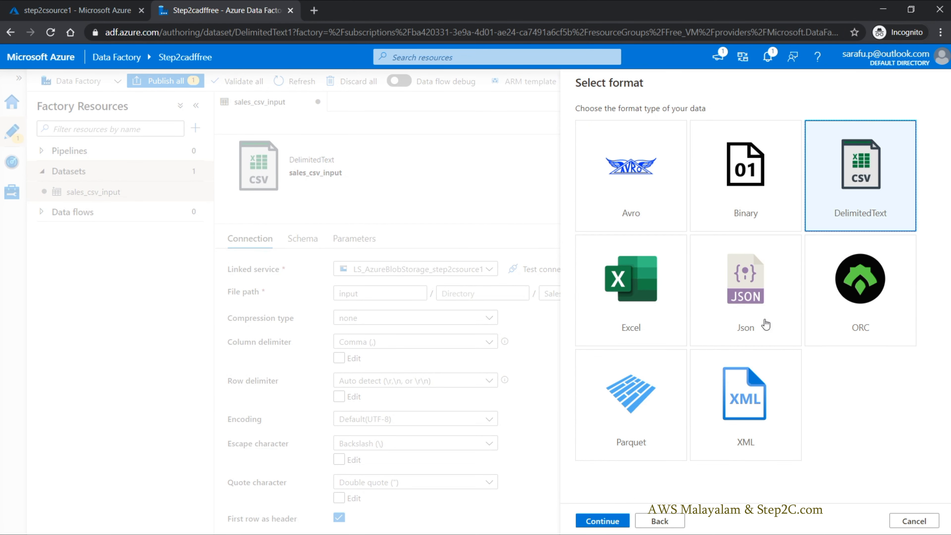
click(603, 522)
Step: Name the new dataset output_csv and set its linked service to LS_AzureBlobStorage_step2csource1
click(655, 127)
double_click(656, 127)
text(output)
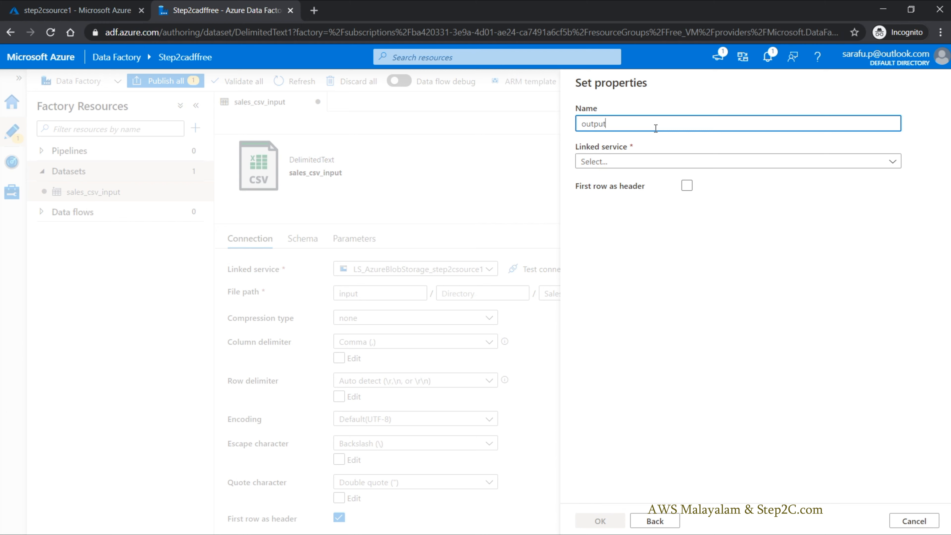
click(653, 162)
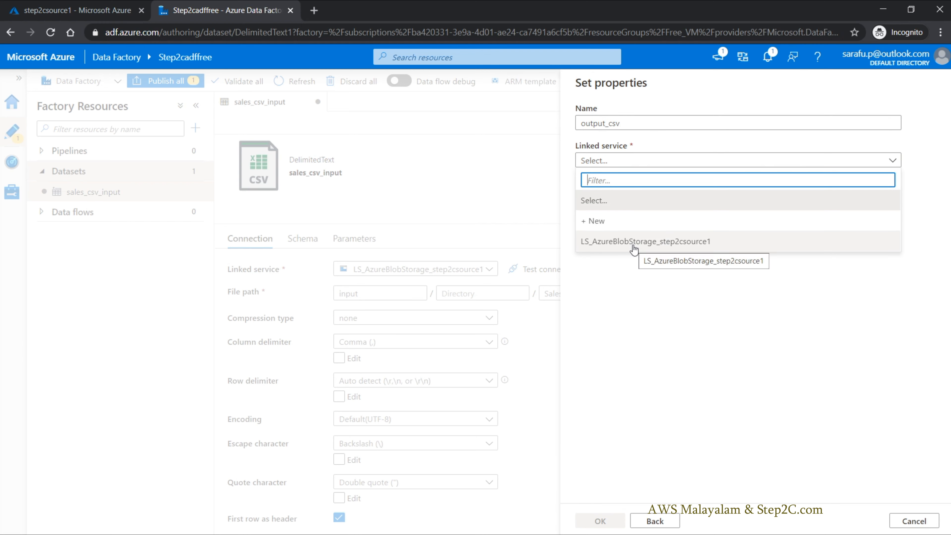
click(634, 242)
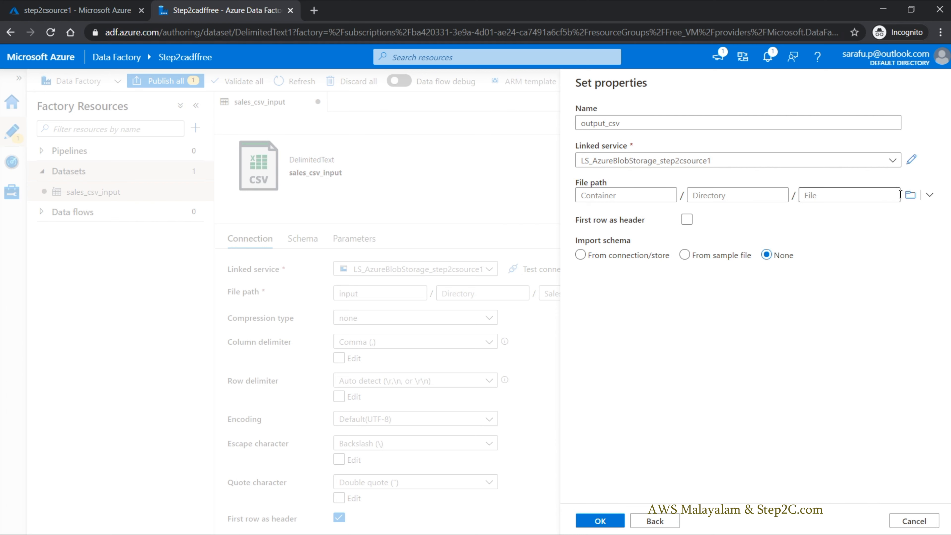
Step: Set the output_csv file path to result.csv in the output container and treat the first row as header
click(910, 195)
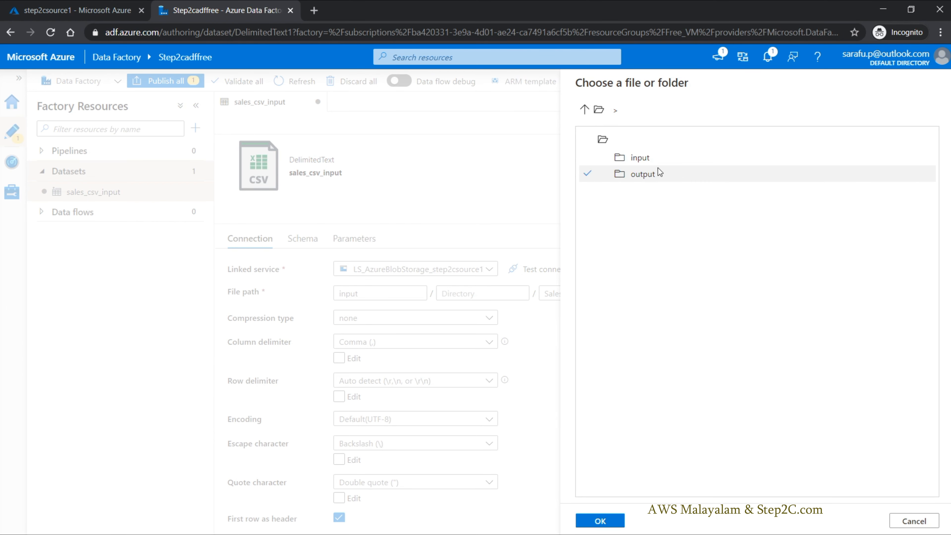
double_click(654, 175)
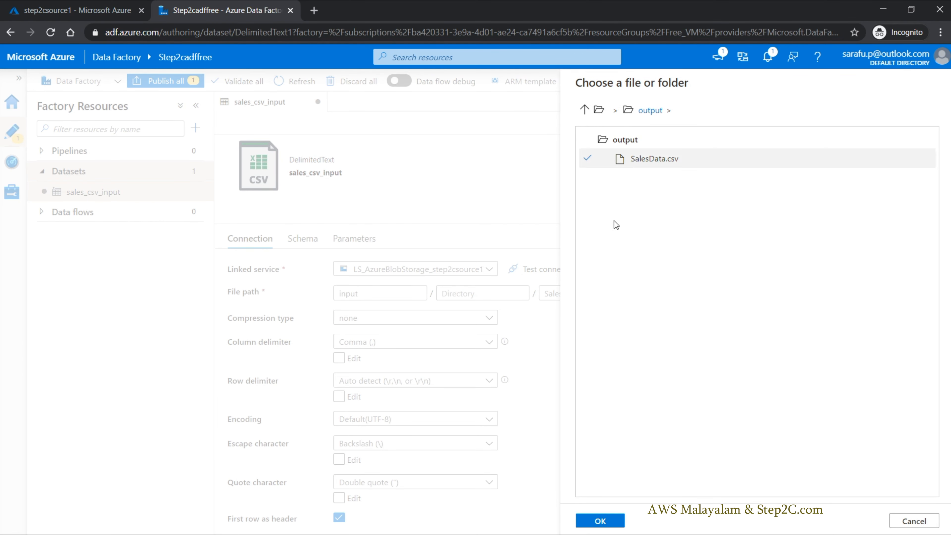
click(611, 524)
click(826, 199)
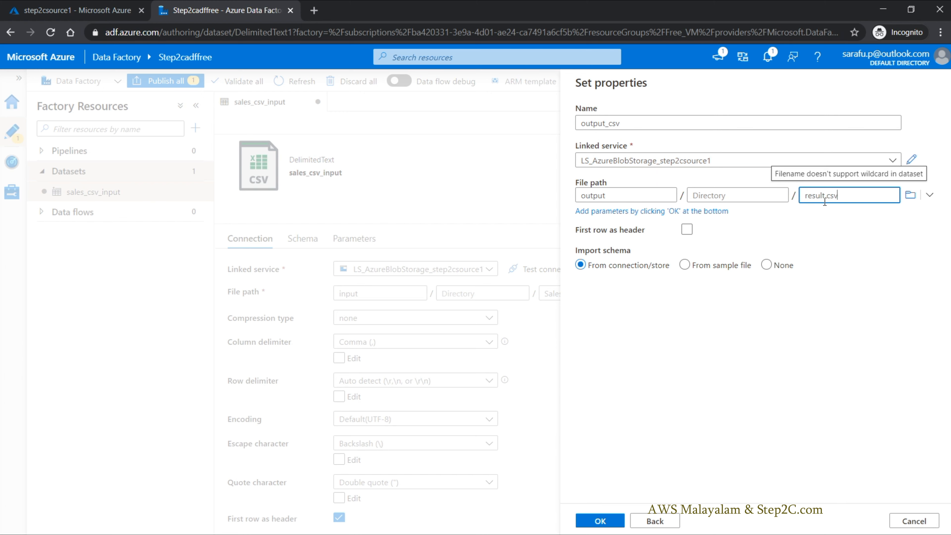
click(688, 230)
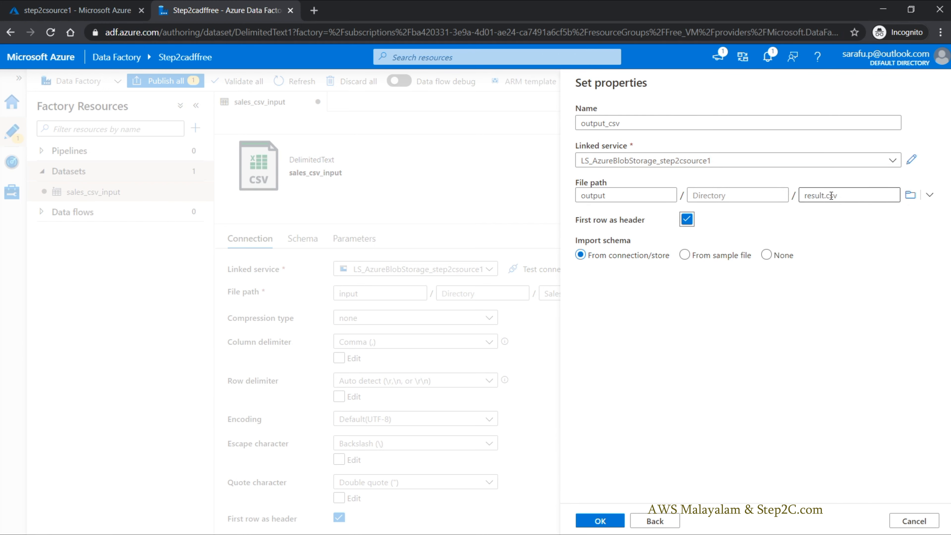
Step: Set the schema import to None, create the output_csv dataset, and close its properties
click(730, 257)
click(773, 256)
click(769, 257)
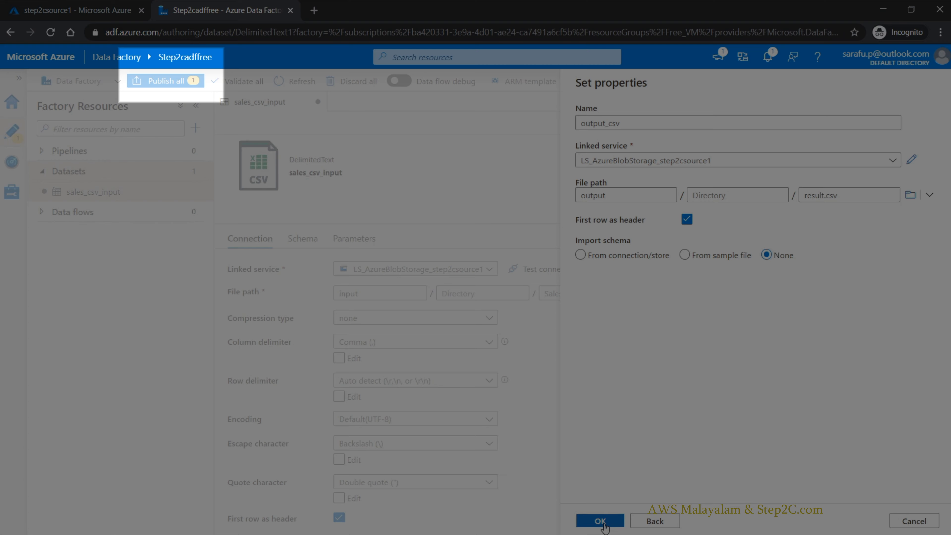
click(600, 521)
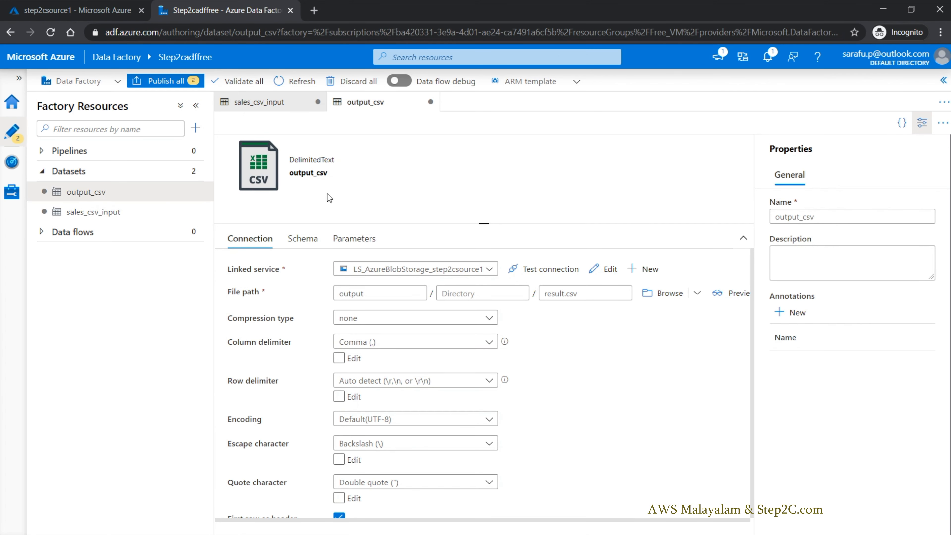
click(922, 133)
Step: Create a new pipeline and add a Copy data activity to its canvas
click(77, 156)
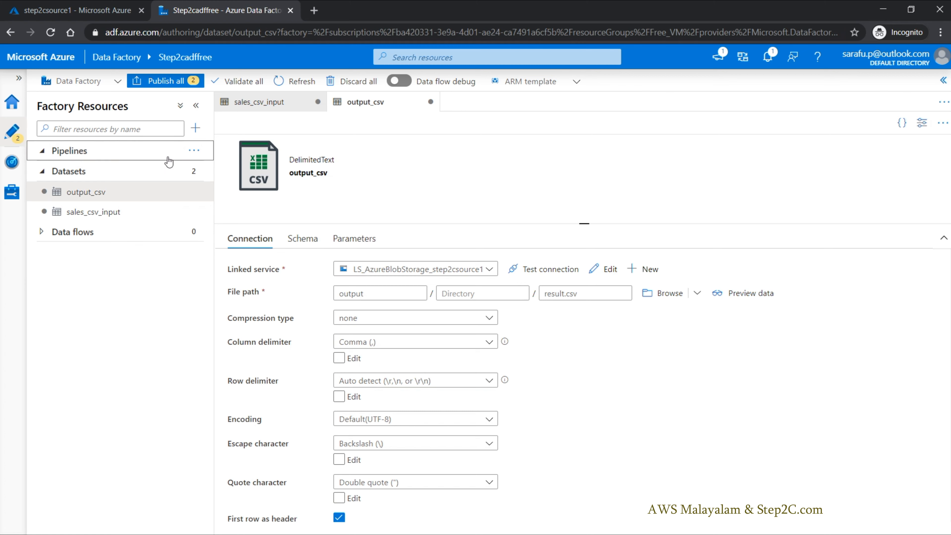
click(194, 150)
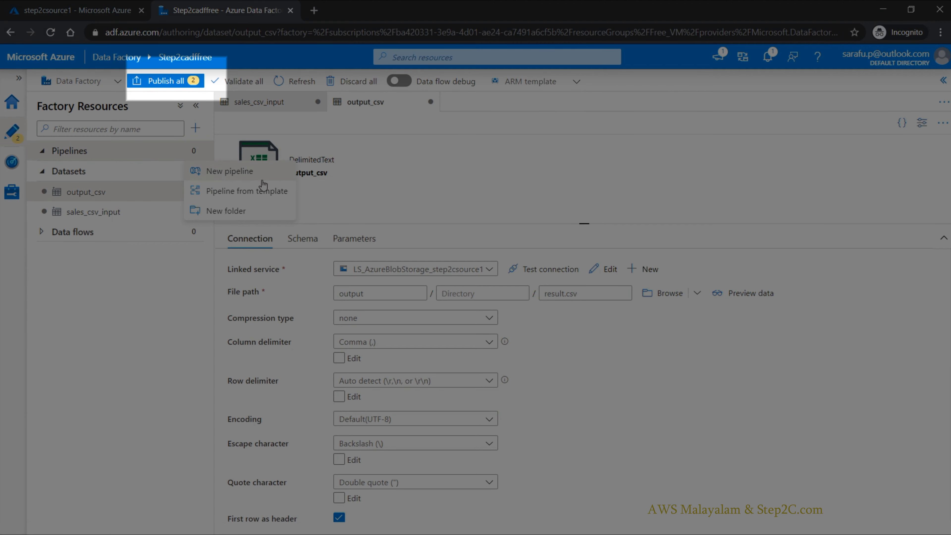
click(216, 173)
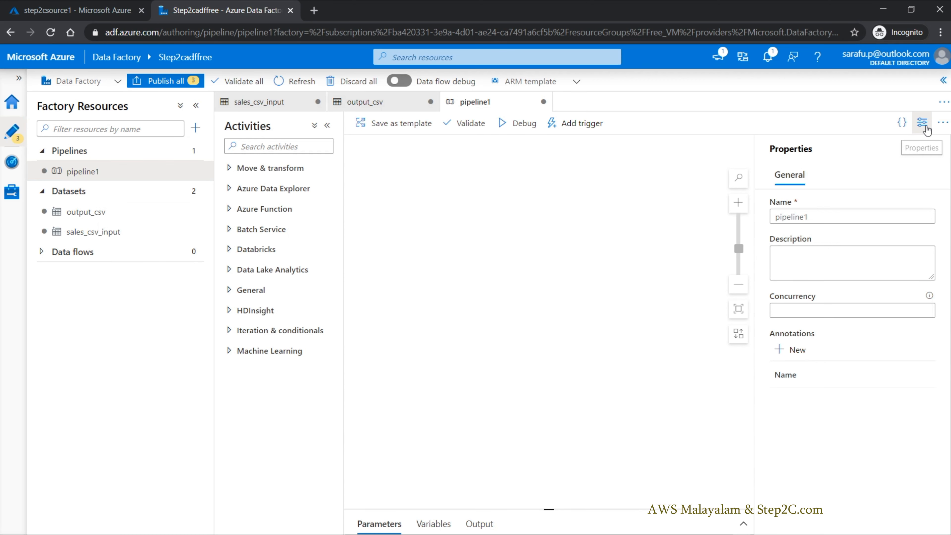
click(925, 127)
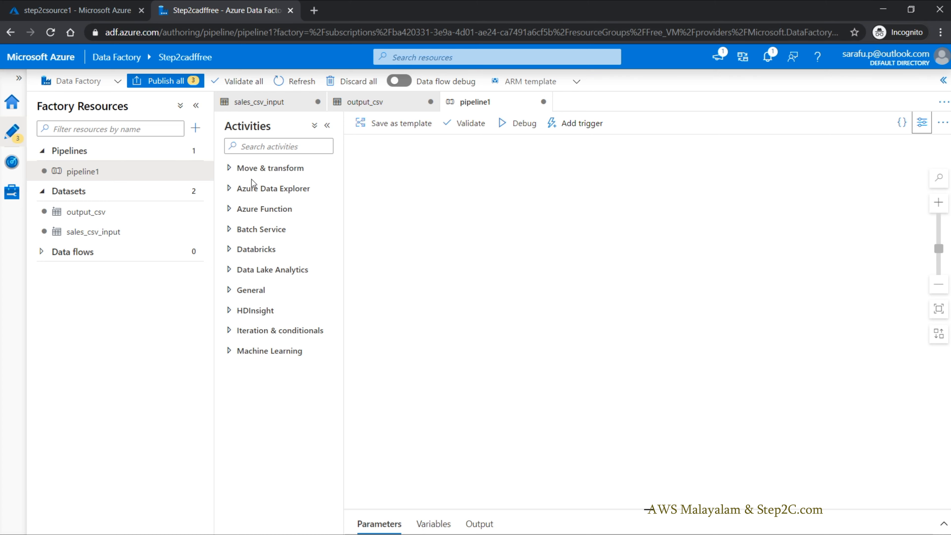
click(230, 169)
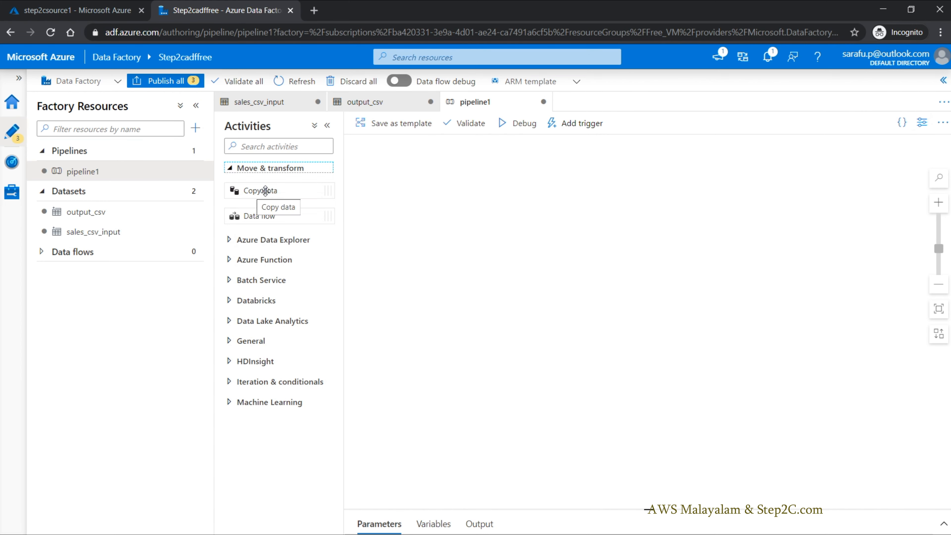
drag(266, 191, 454, 202)
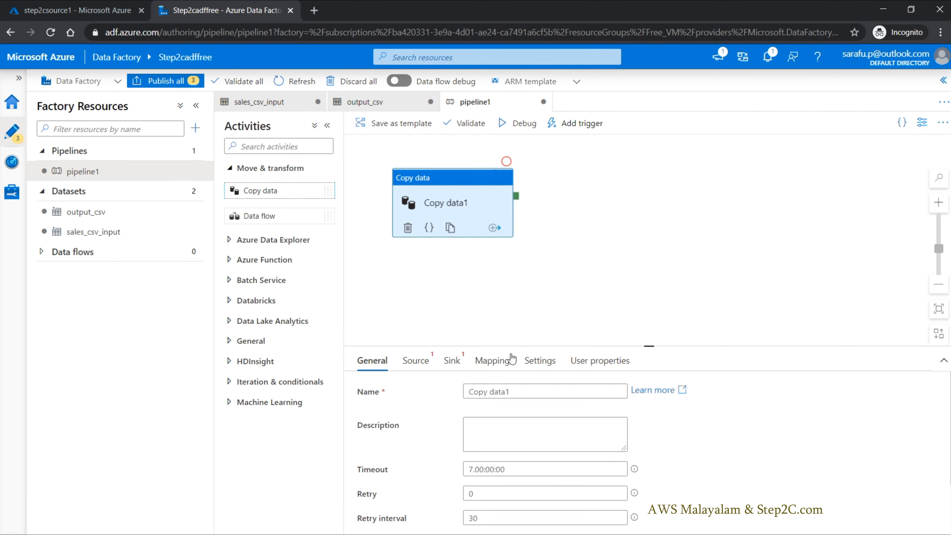
Step: Examine the activities available under the General and Iteration & conditionals categories
click(232, 342)
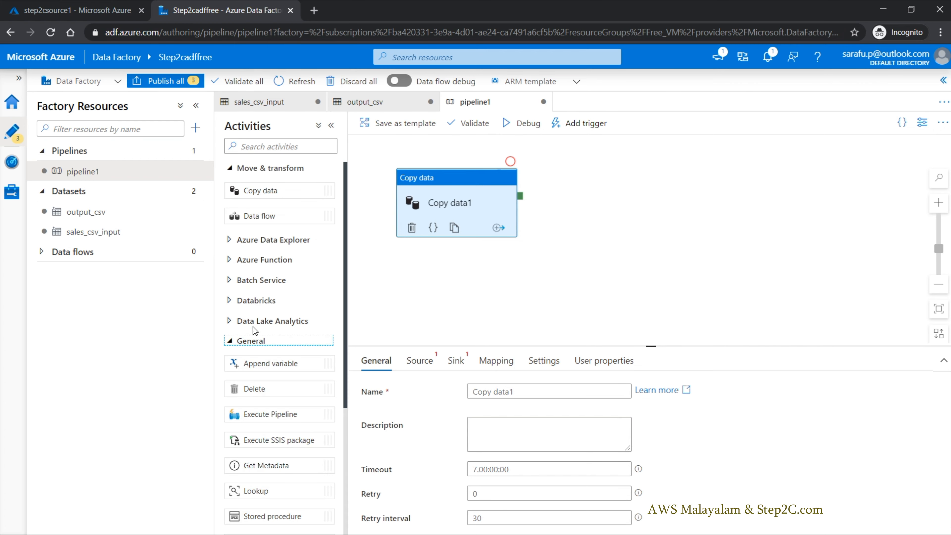
scroll(261, 350, down, 2)
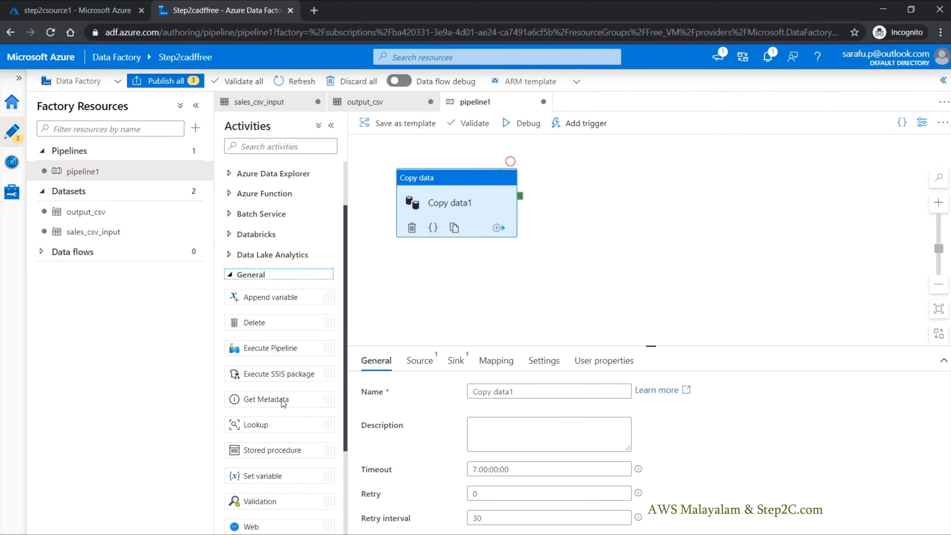
scroll(281, 399, down, 3)
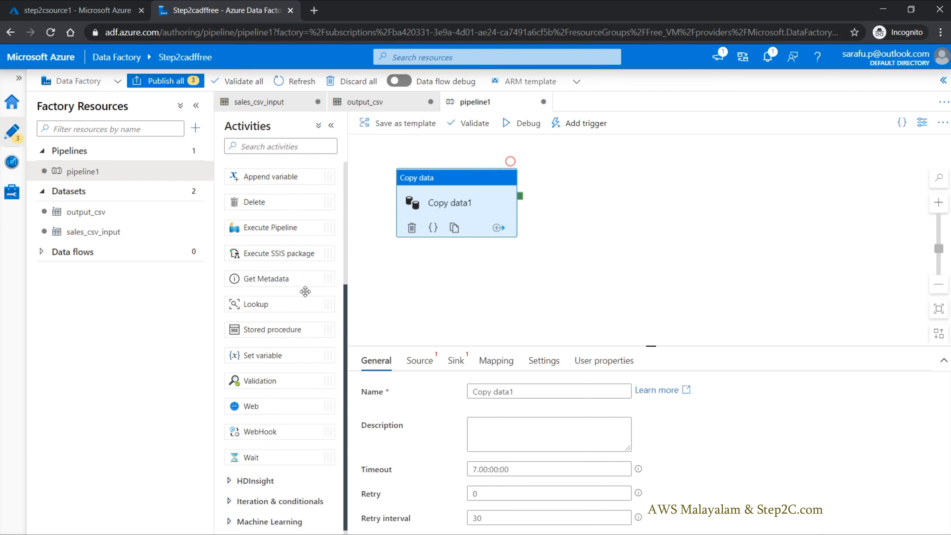
scroll(237, 359, up, 4)
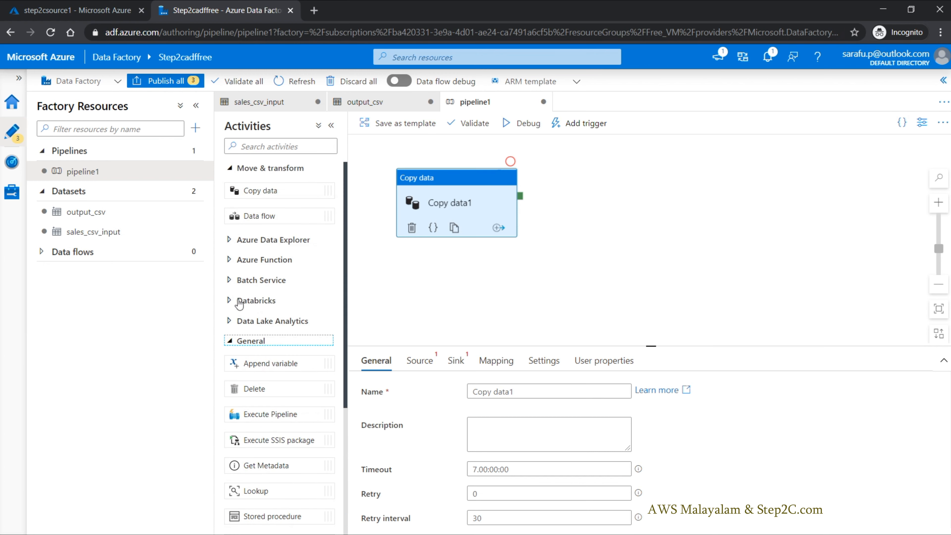
click(229, 344)
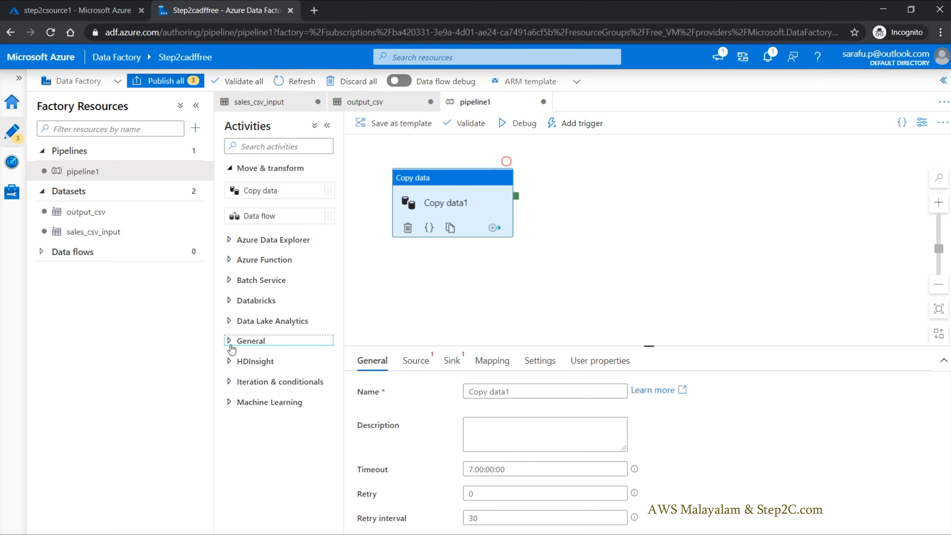
click(229, 383)
scroll(300, 362, down, 1)
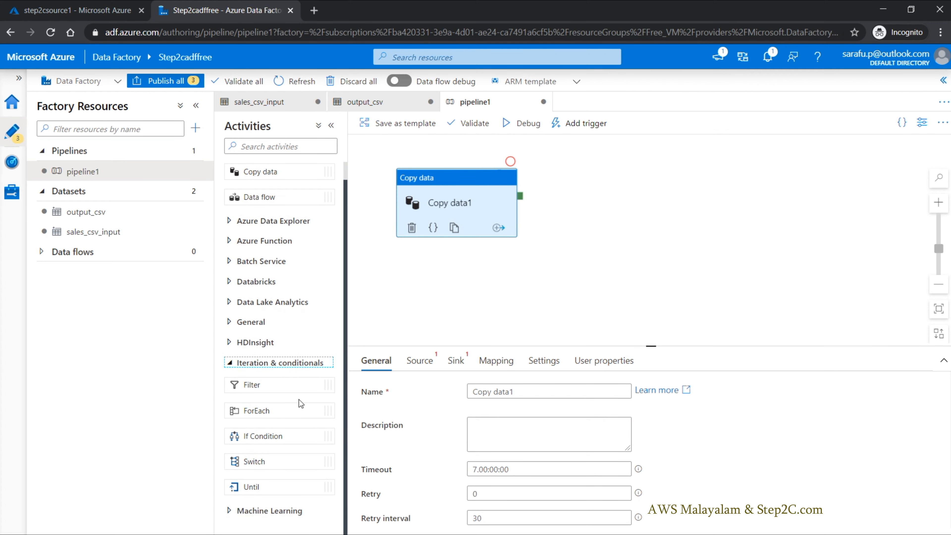
click(229, 364)
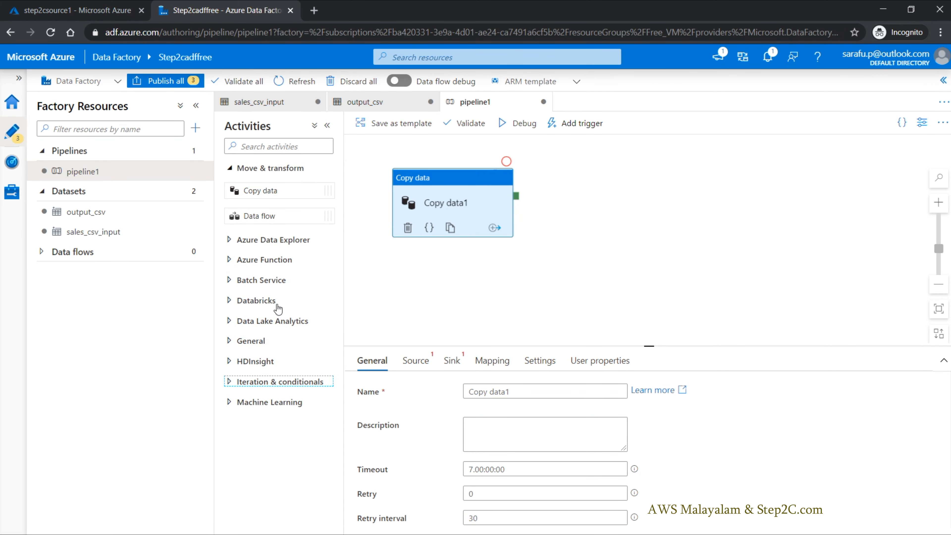
Step: Reposition the Copy data activity on the canvas and rename it Copy data sales csv
drag(441, 181, 532, 195)
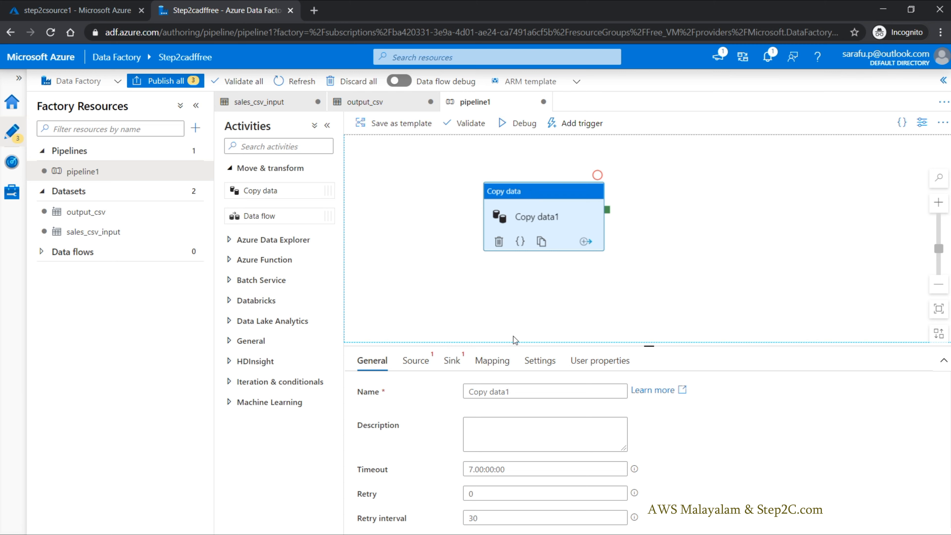
click(525, 392)
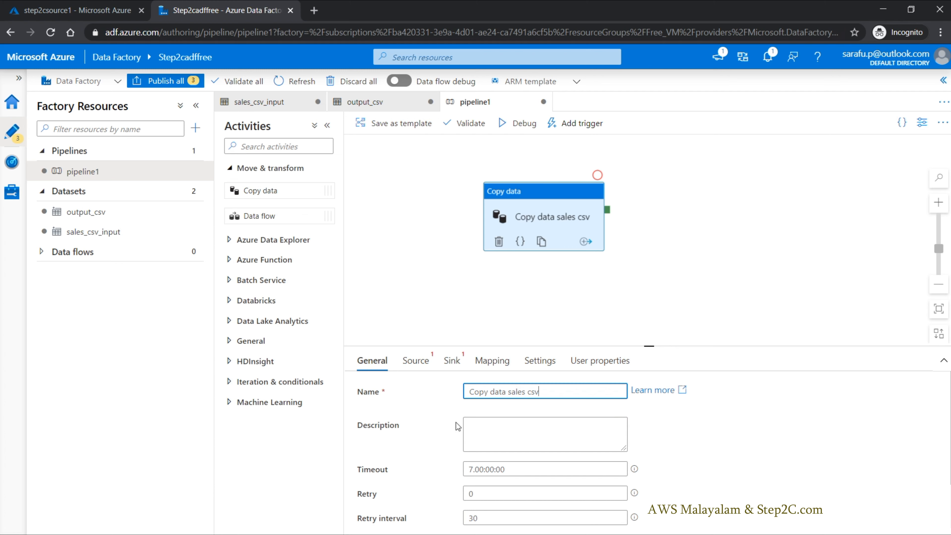
scroll(490, 443, down, 2)
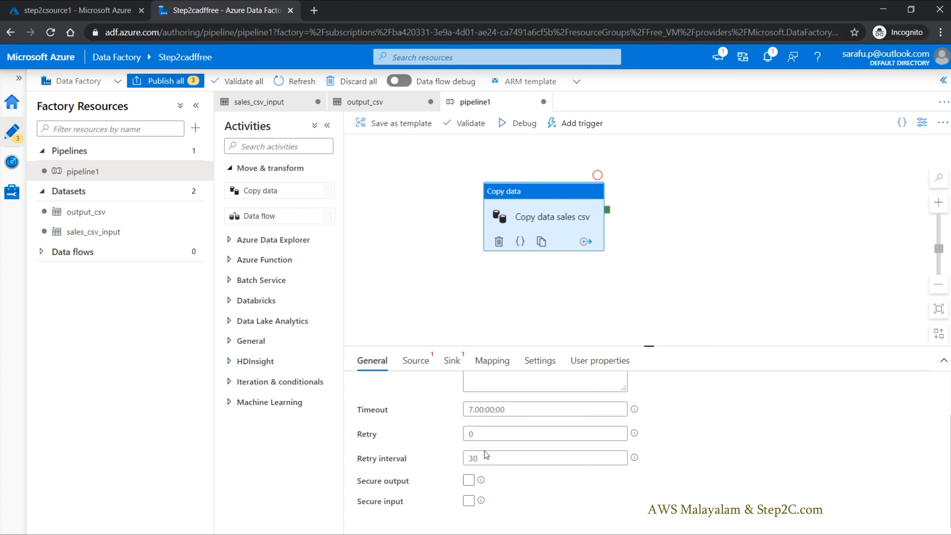
scroll(425, 442, up, 1)
Step: Set the copy activity's source dataset to sales_csv_input
click(421, 371)
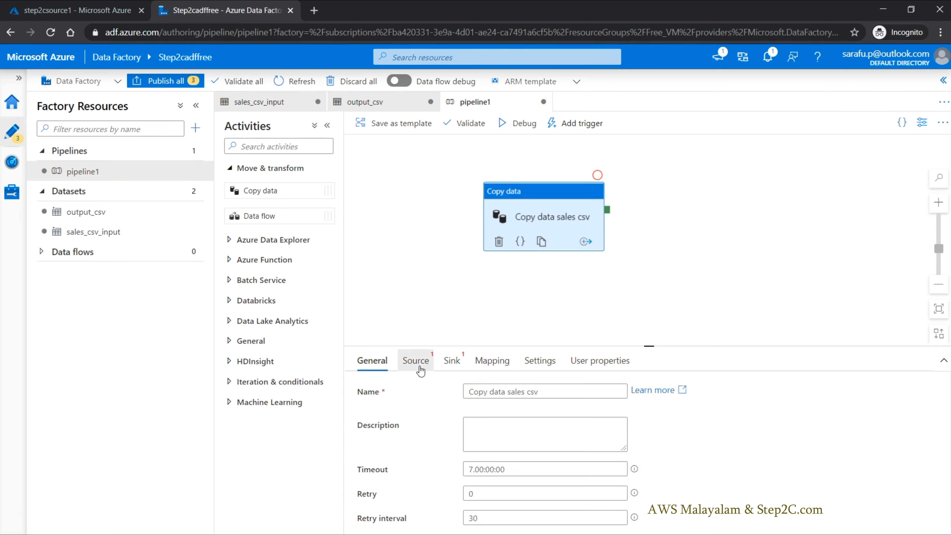
click(579, 393)
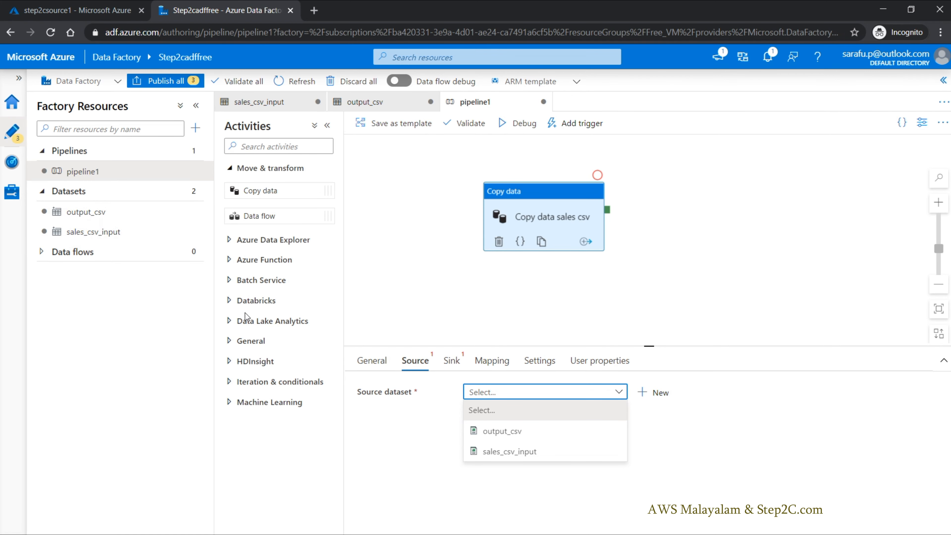
click(519, 455)
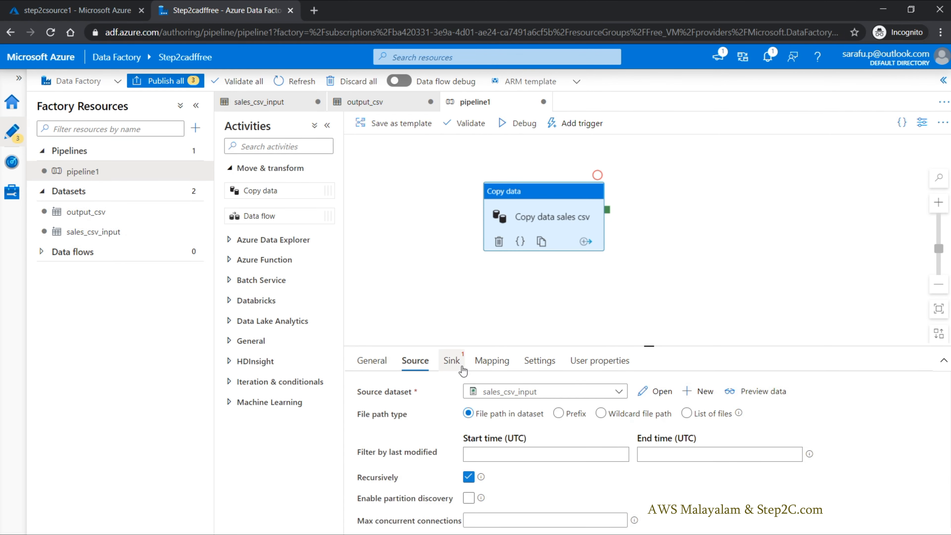
Step: Set the copy activity's sink dataset to output_csv and review its sink options
click(452, 361)
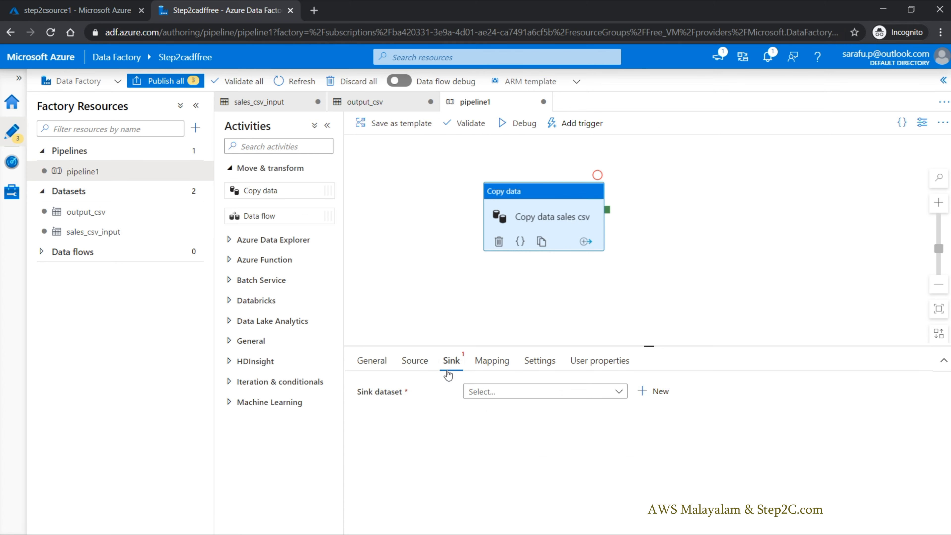
click(502, 398)
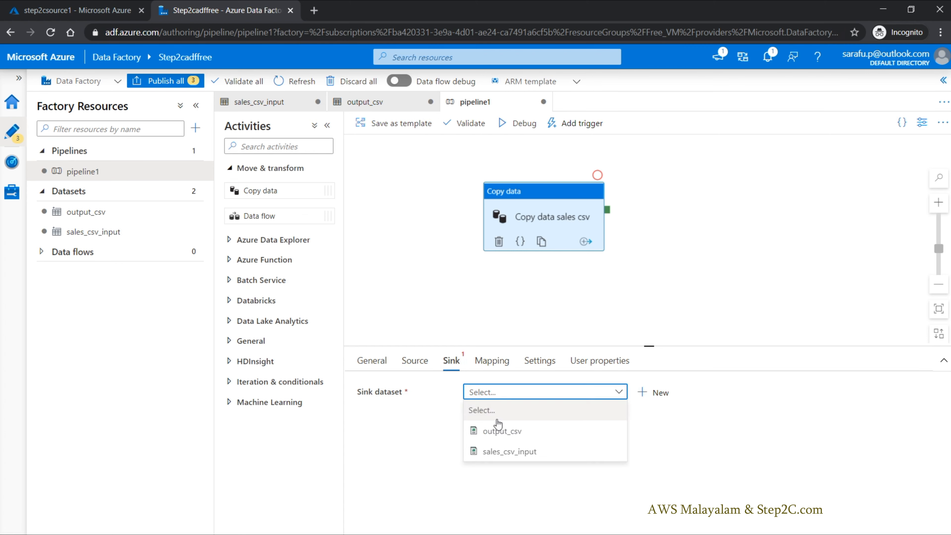
click(504, 437)
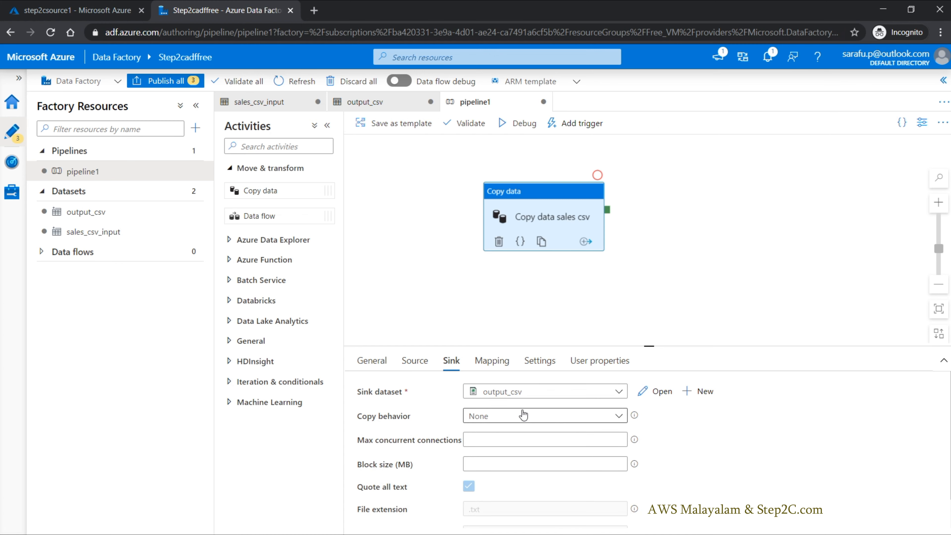
scroll(520, 415, down, 2)
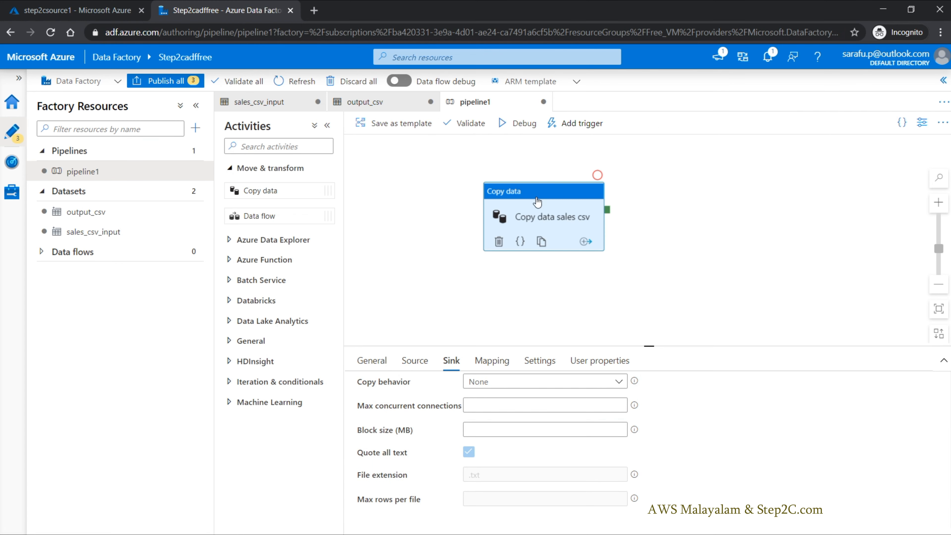
Step: Move the copy activity slightly on the canvas and start a debug run of pipeline1
drag(533, 200, 520, 186)
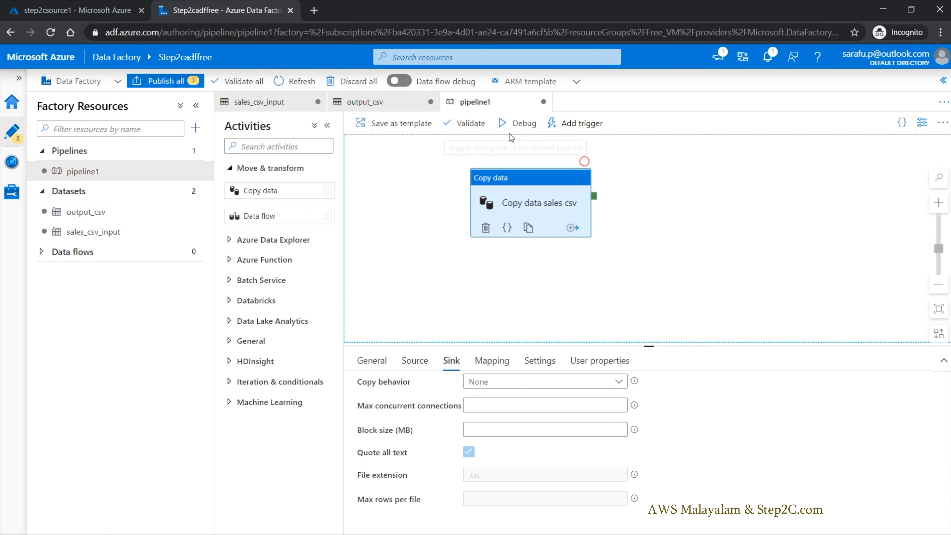
click(583, 128)
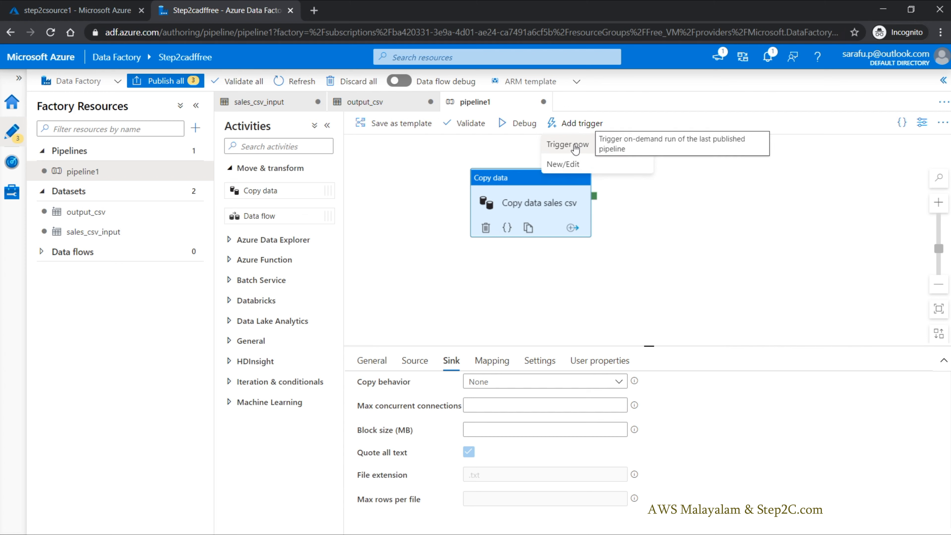
click(524, 127)
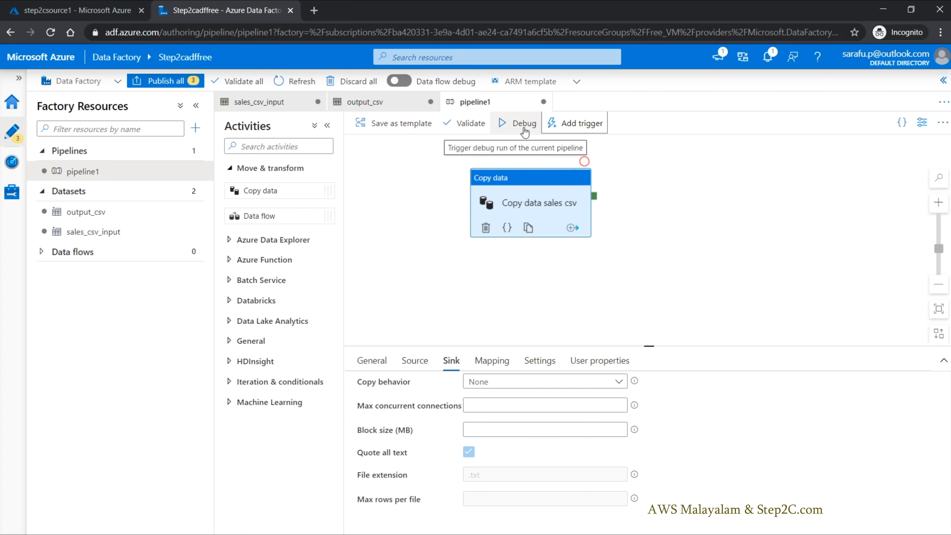
click(524, 128)
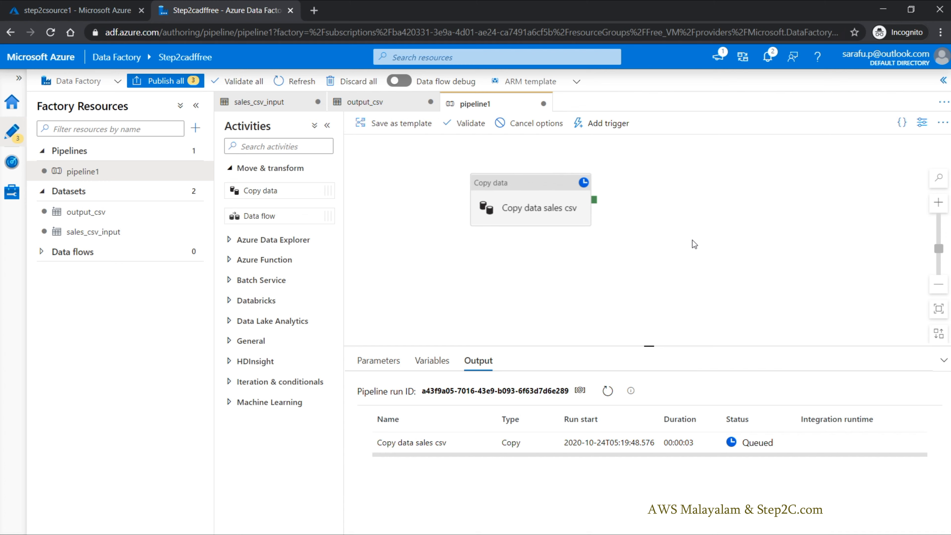
Step: Switch to the Azure portal and delete result.csv from the output container of step2csource1
click(17, 10)
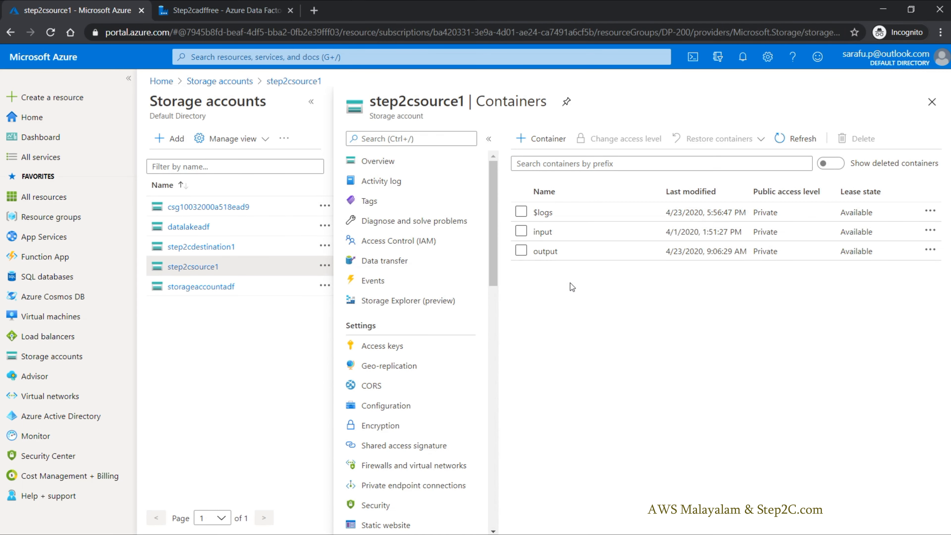
click(546, 252)
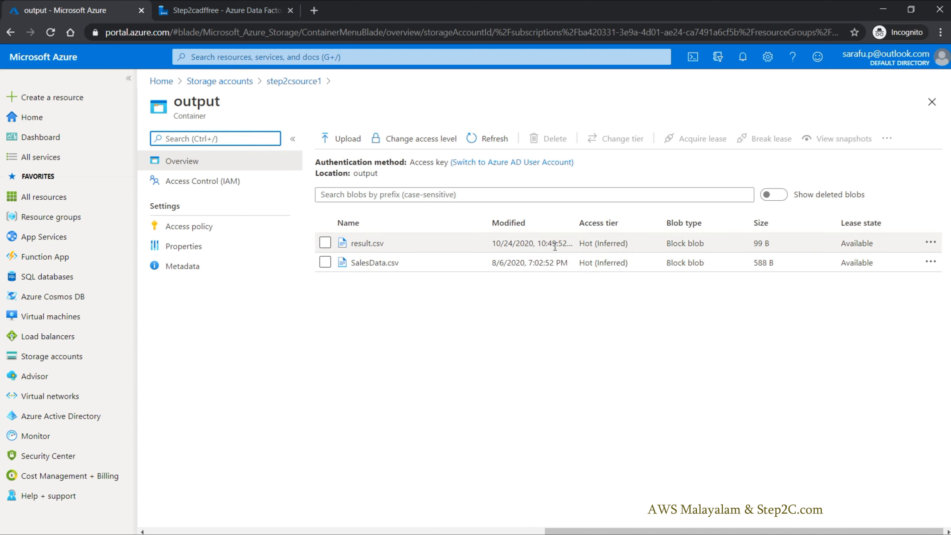
click(326, 242)
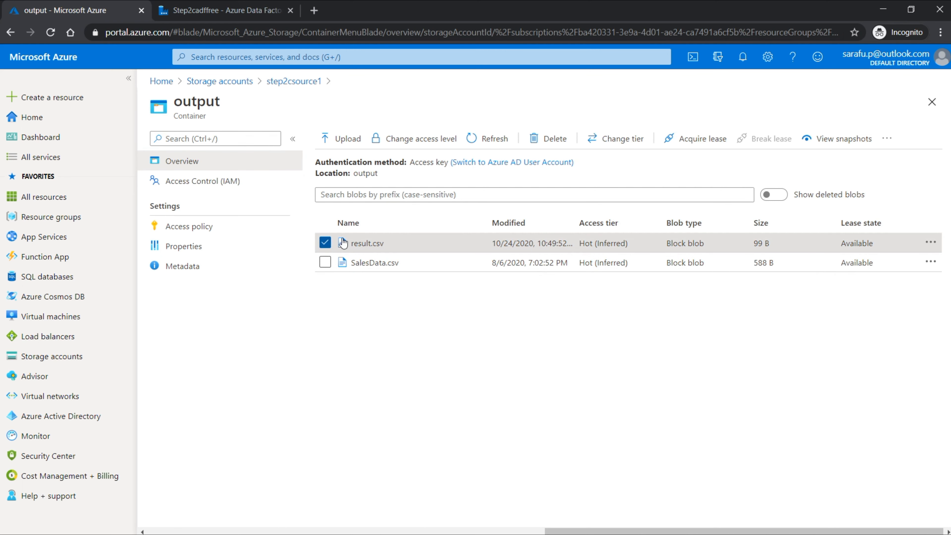
click(555, 140)
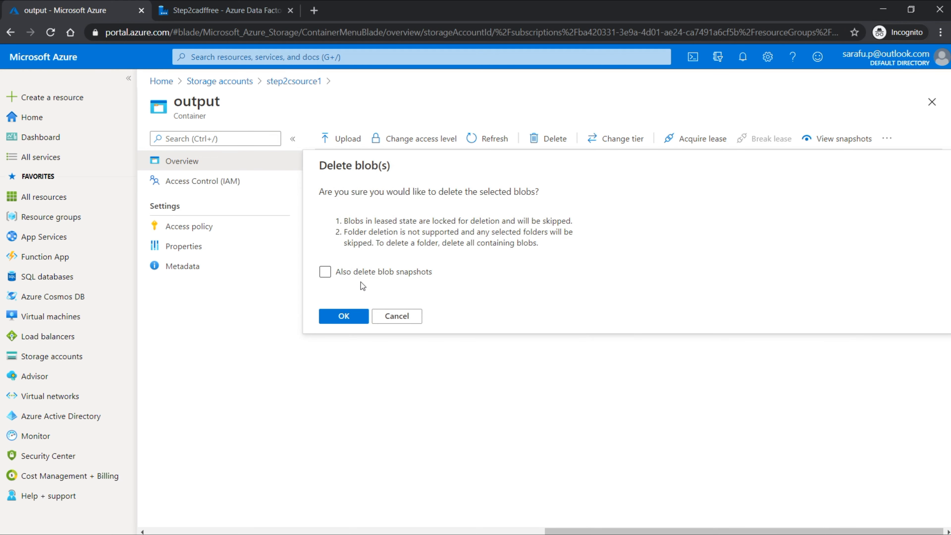
click(341, 318)
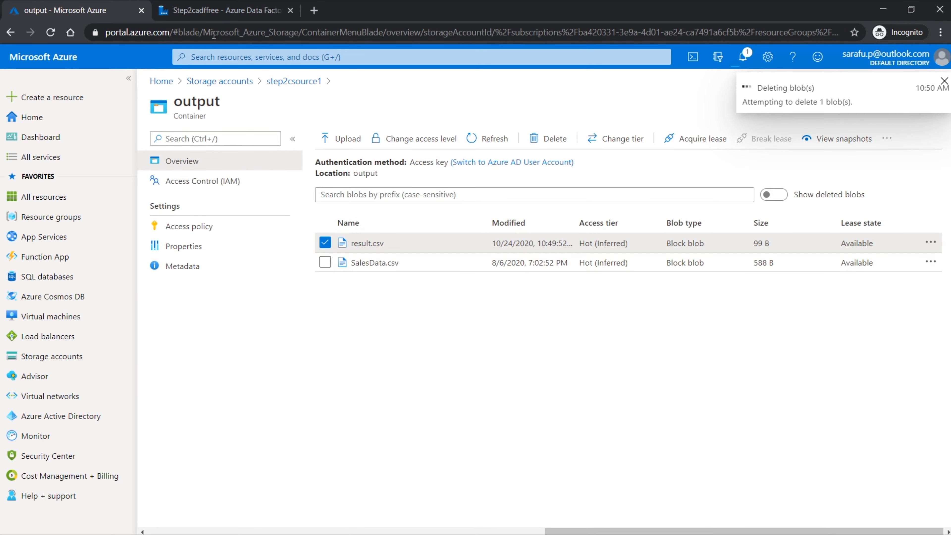
Step: Return to Azure Data Factory and start another debug run of pipeline1
click(223, 10)
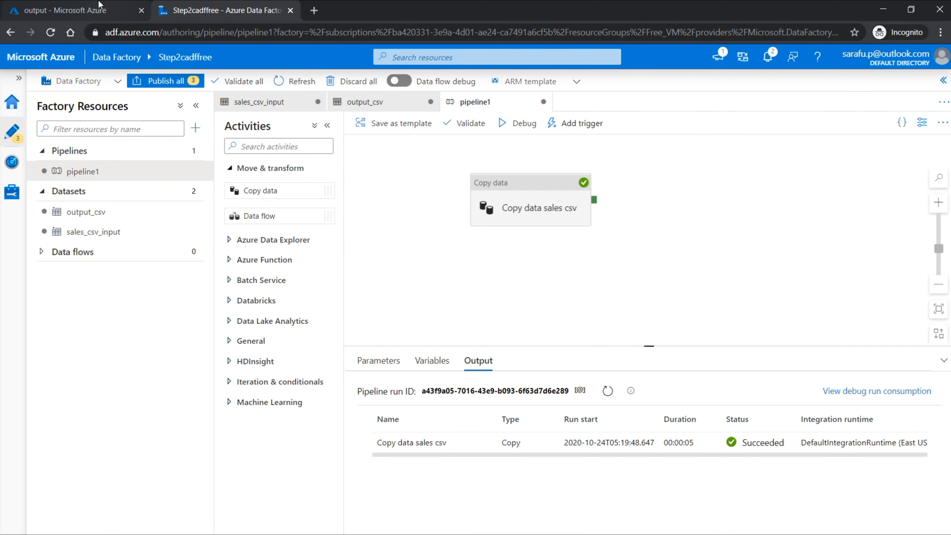
click(87, 10)
click(215, 12)
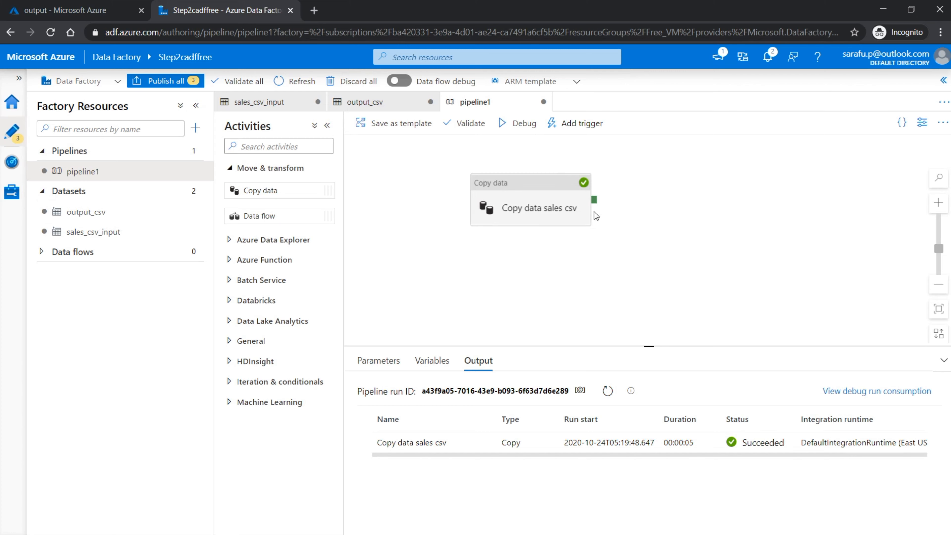
click(516, 123)
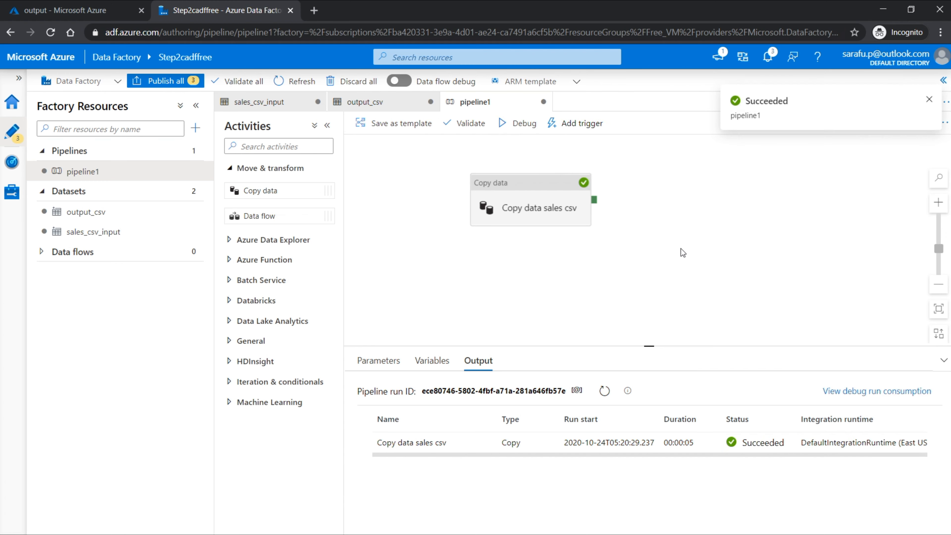
Step: Switch to the Azure portal, refresh the output container, and view the contents of result.csv
click(75, 10)
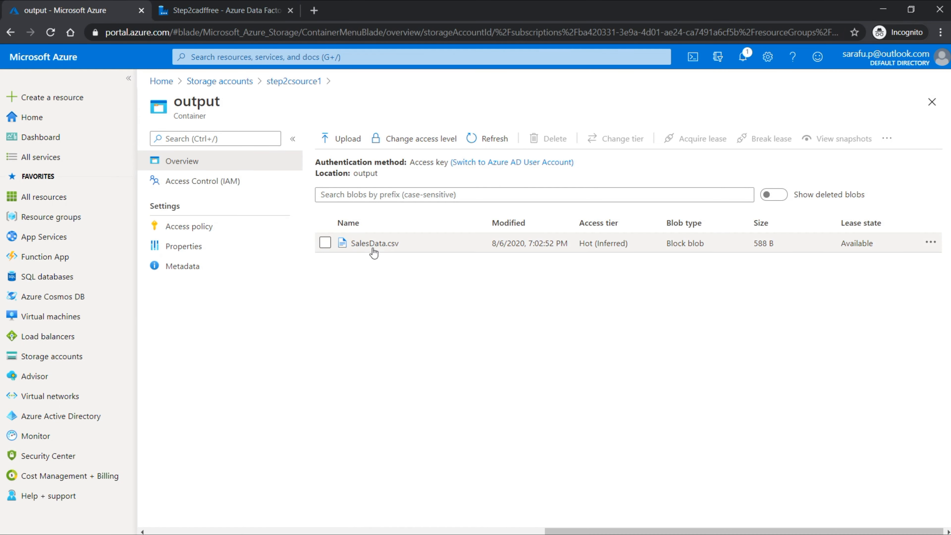
click(481, 147)
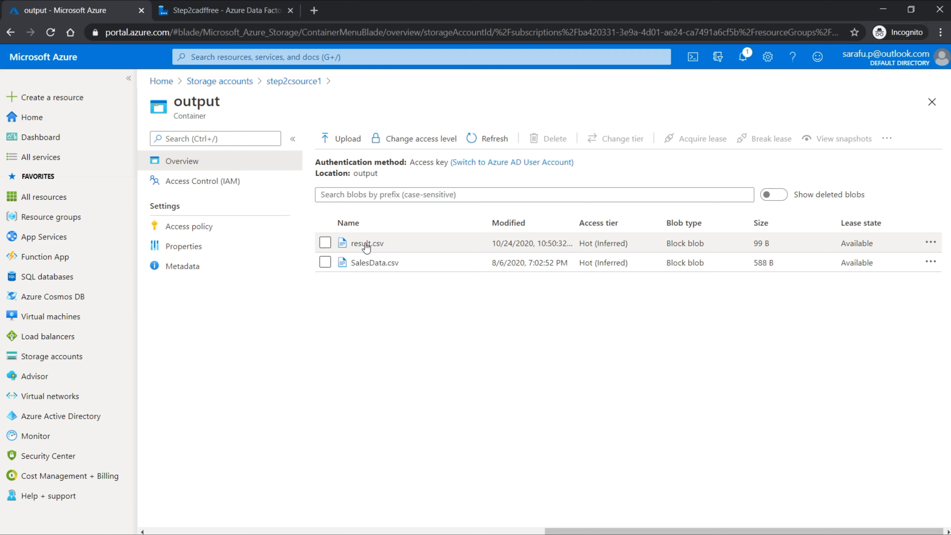
click(370, 244)
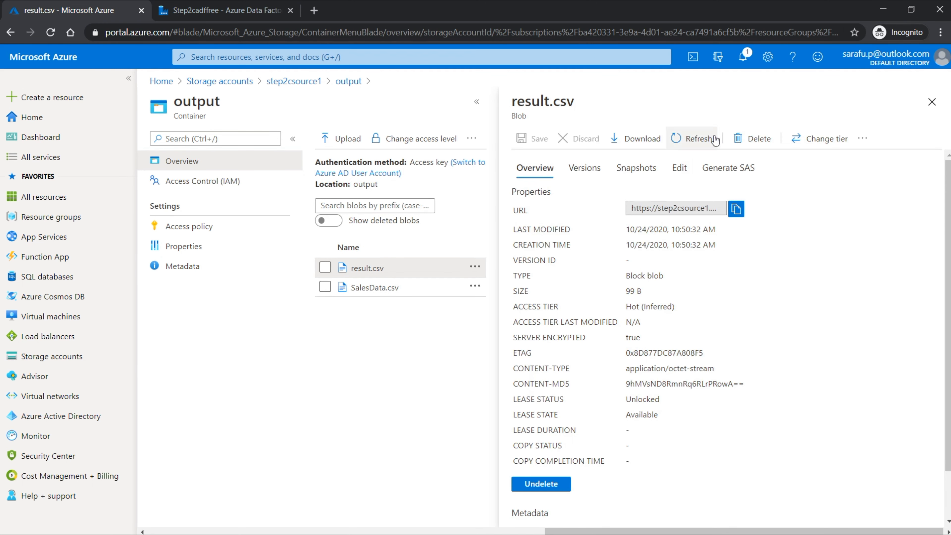
click(679, 167)
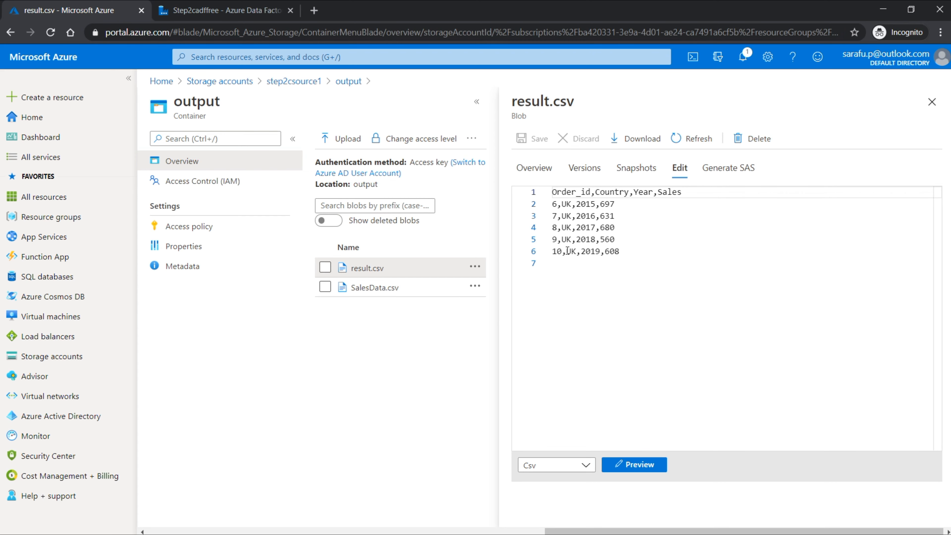
click(292, 5)
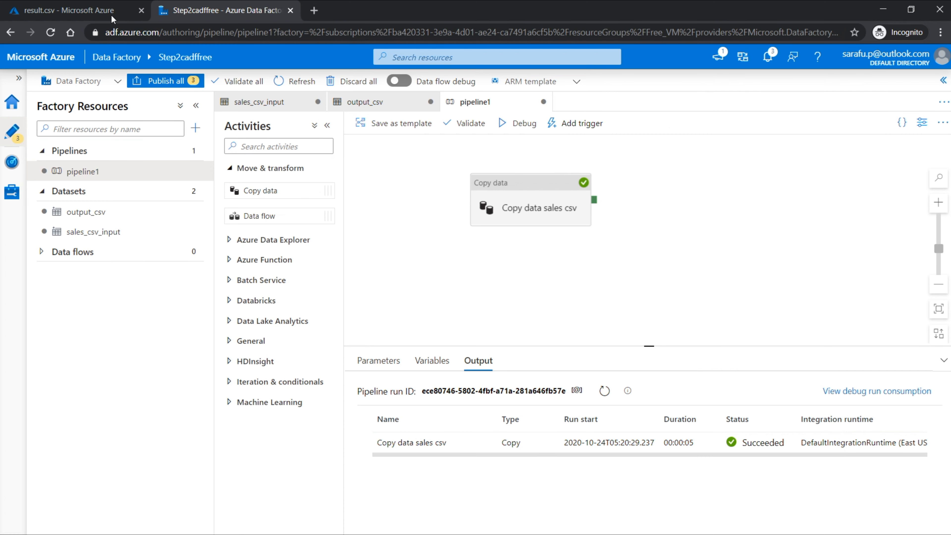
click(101, 9)
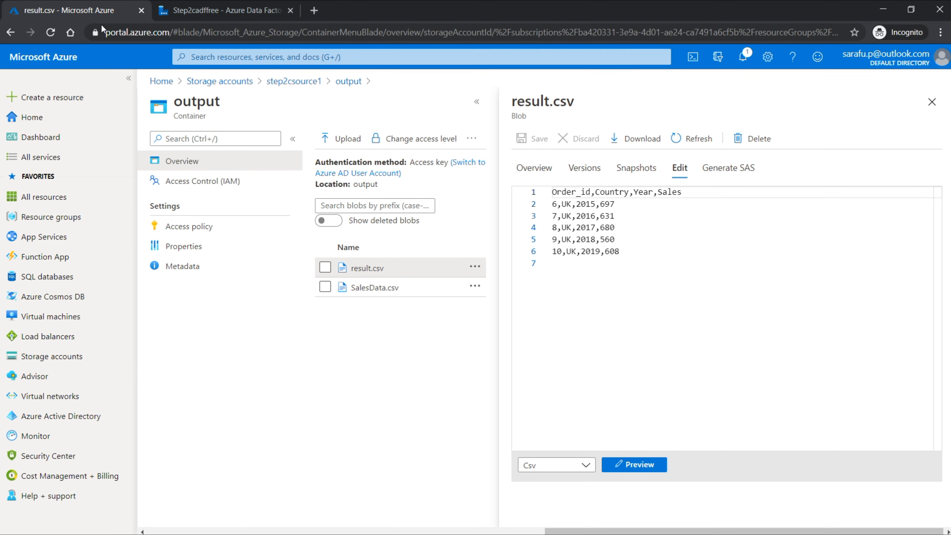
Step: Return to Azure Data Factory and start creating a new trigger for pipeline1
click(243, 11)
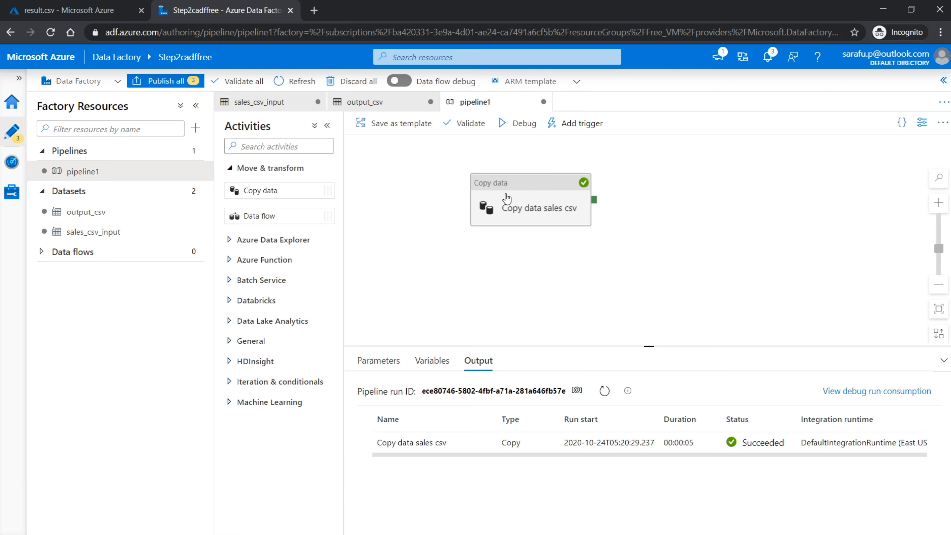
click(584, 127)
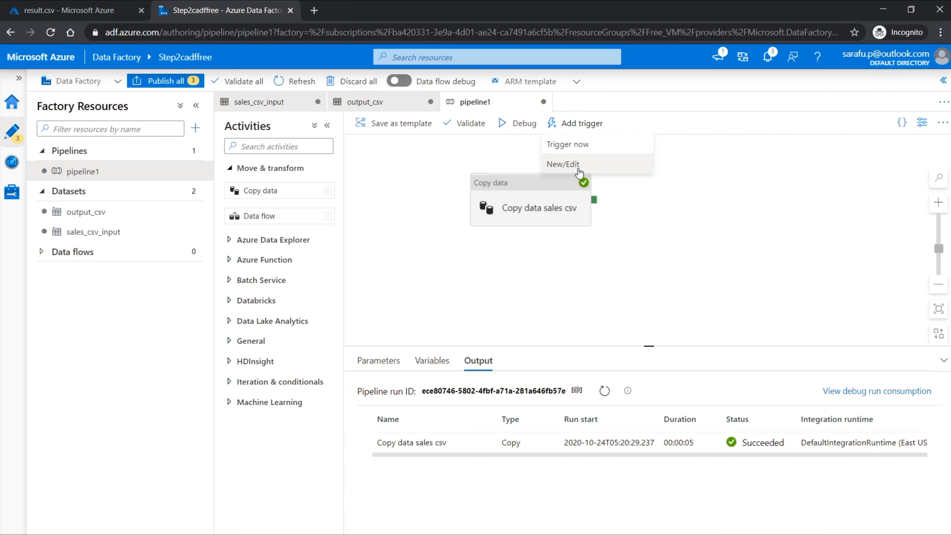
click(569, 165)
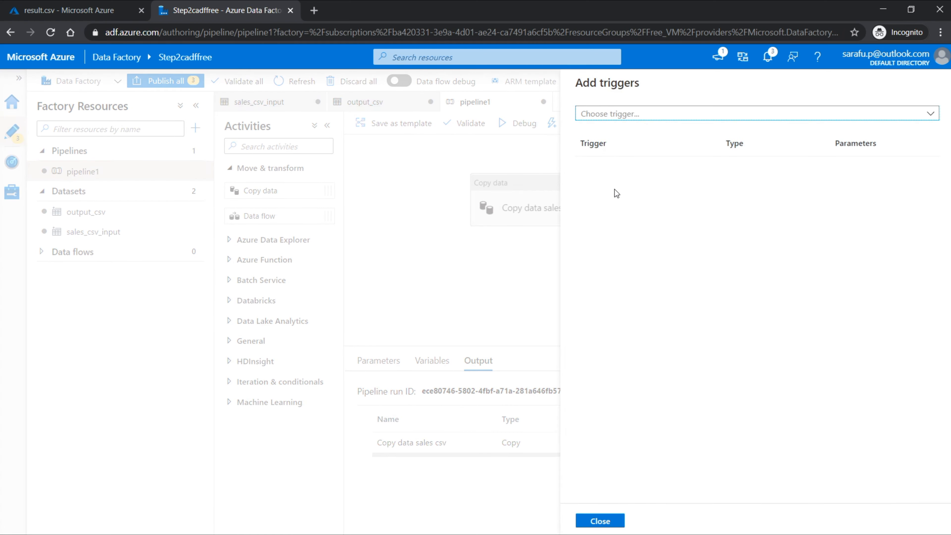
click(914, 119)
click(623, 155)
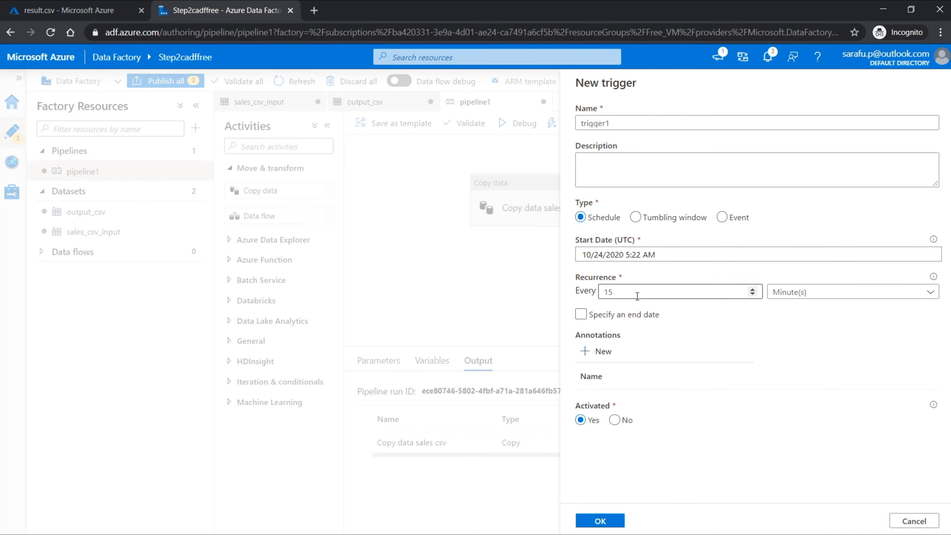
Step: Set the schedule trigger's recurrence to every 1 day and look over the execution hour and minute settings
click(625, 298)
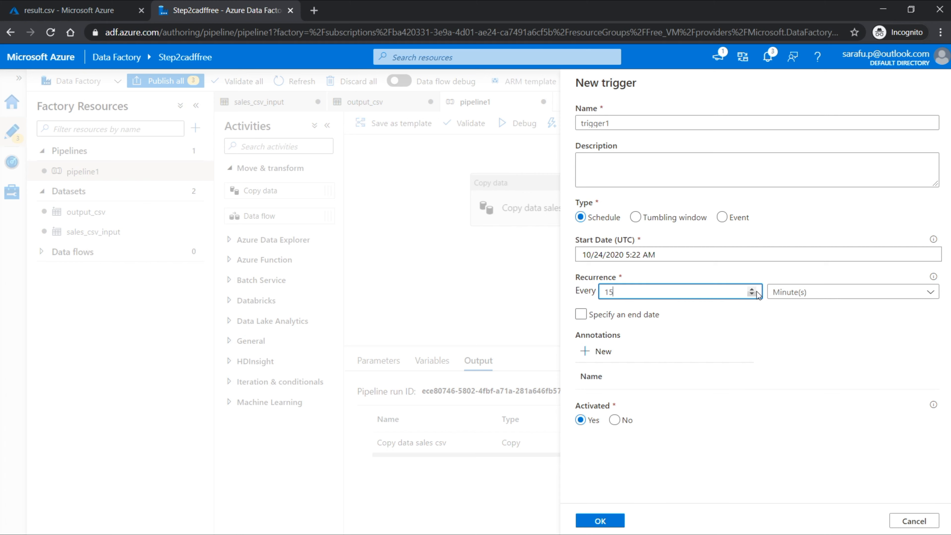
click(824, 293)
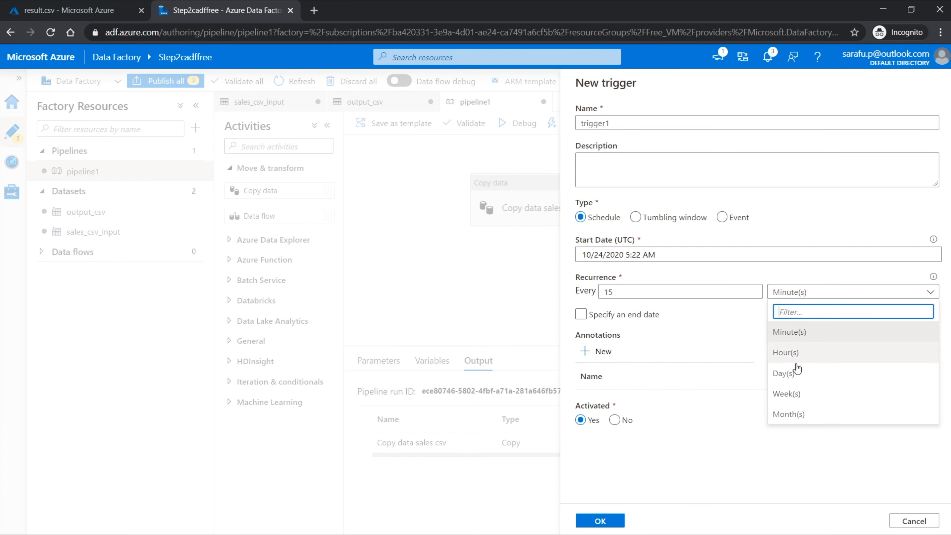
click(791, 374)
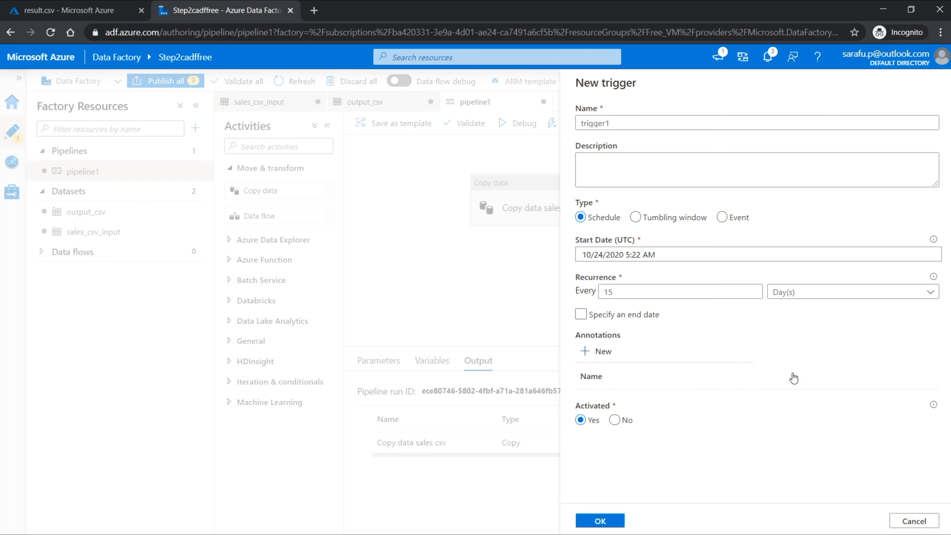
click(678, 296)
key(BackSpace)
click(682, 354)
click(684, 375)
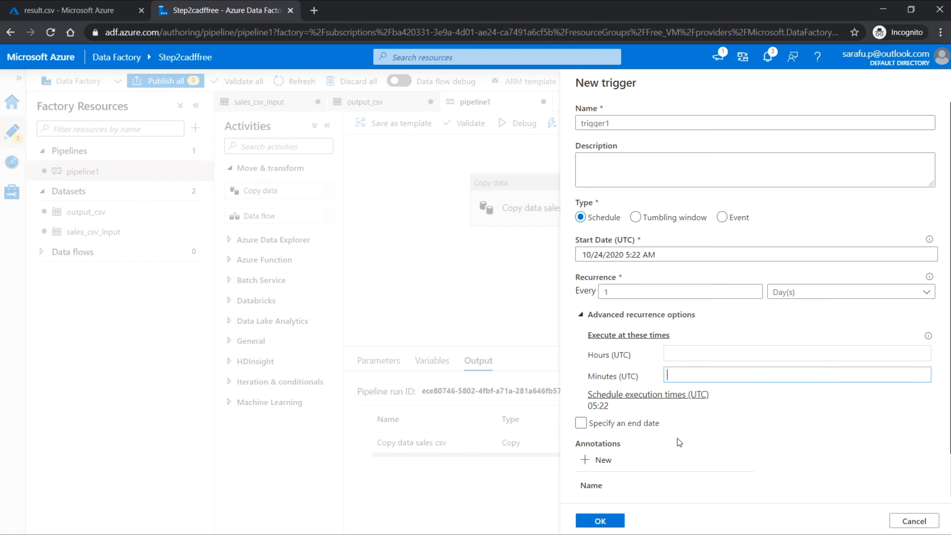
Step: Change the new trigger's type to Tumbling window
click(636, 217)
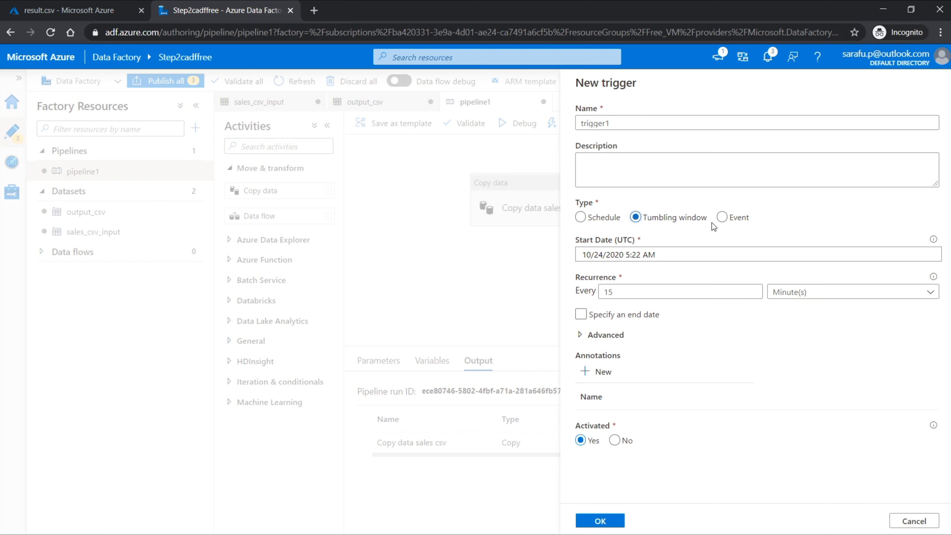
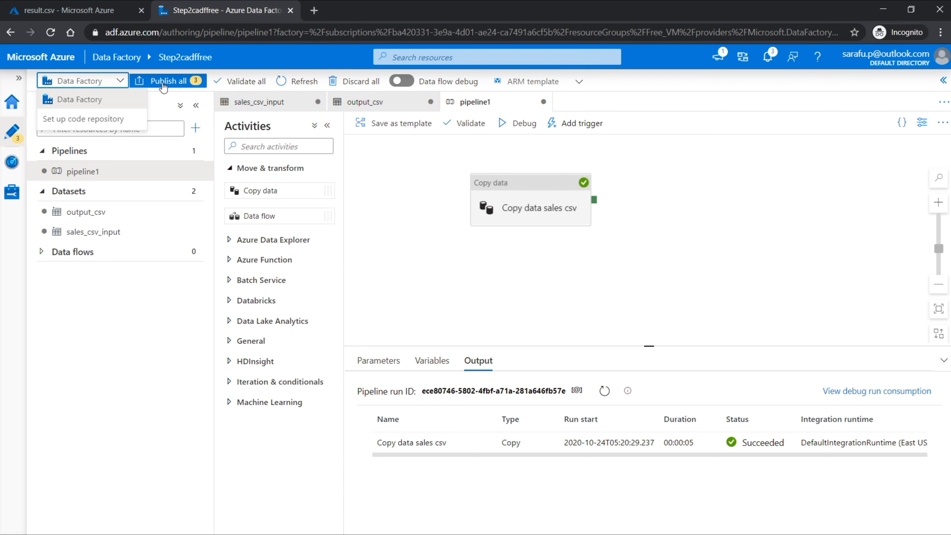
Step: Publish all pending changes, covering pipeline1 and the sales_csv_input and output_csv datasets
click(400, 192)
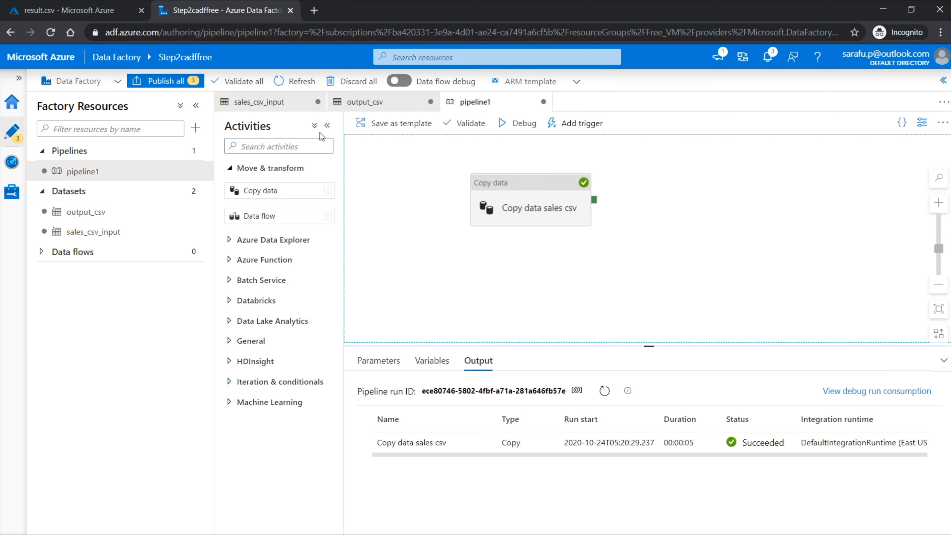
click(162, 82)
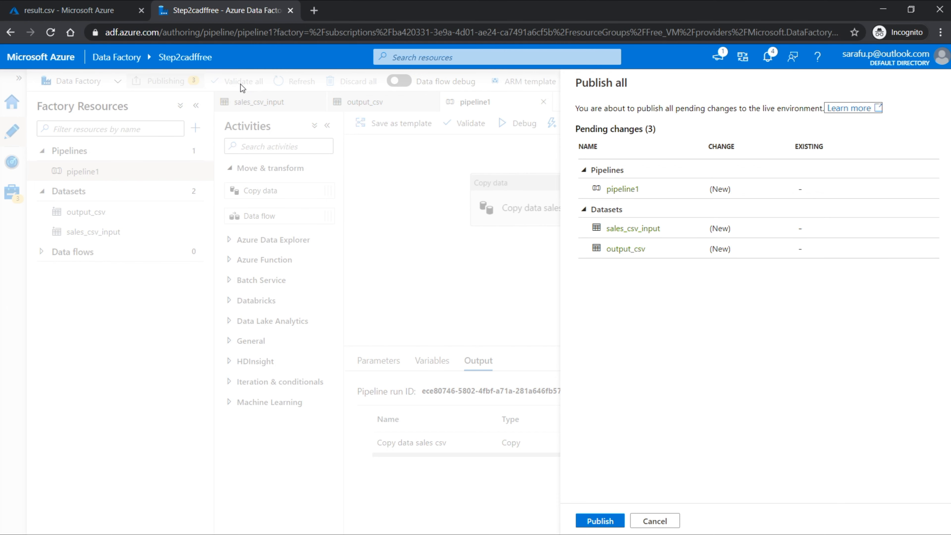
click(599, 524)
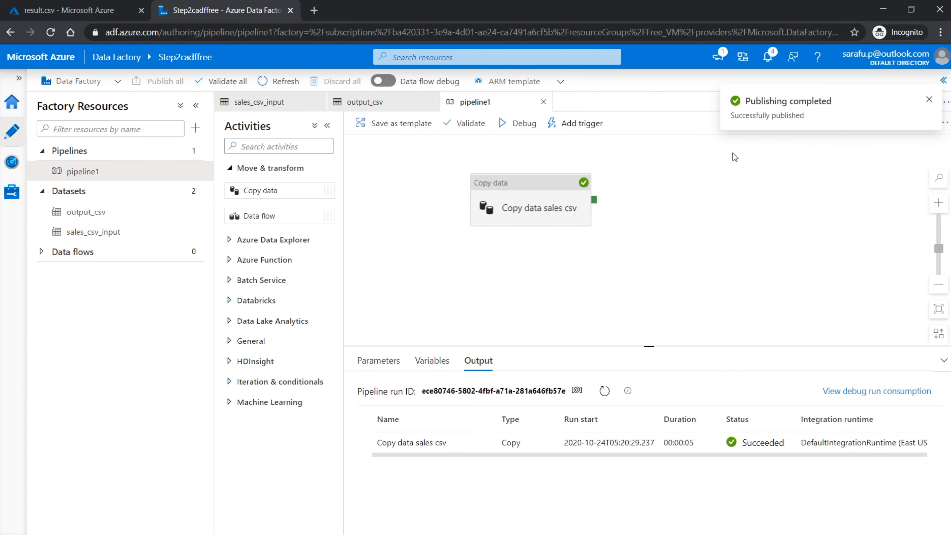
Step: Trigger an on-demand run of pipeline1 using its last published configuration
click(581, 128)
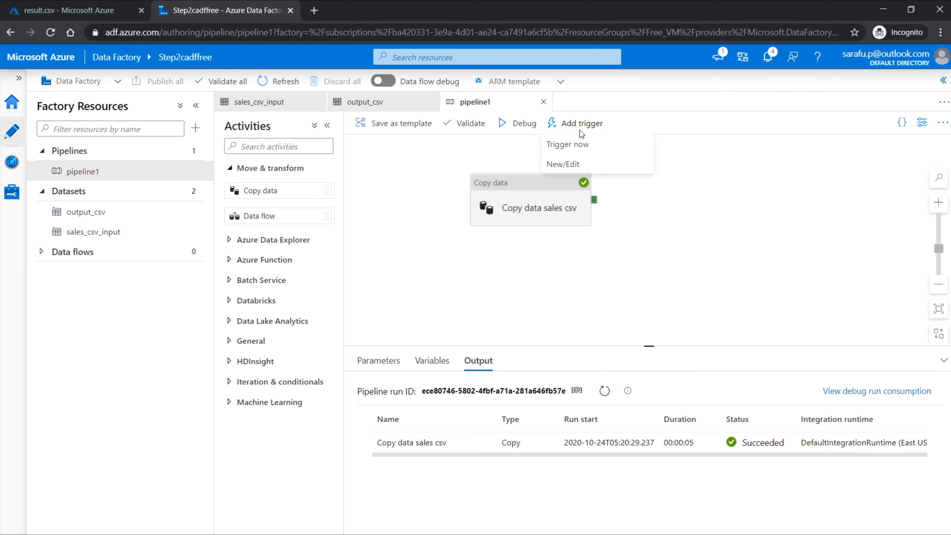
click(575, 150)
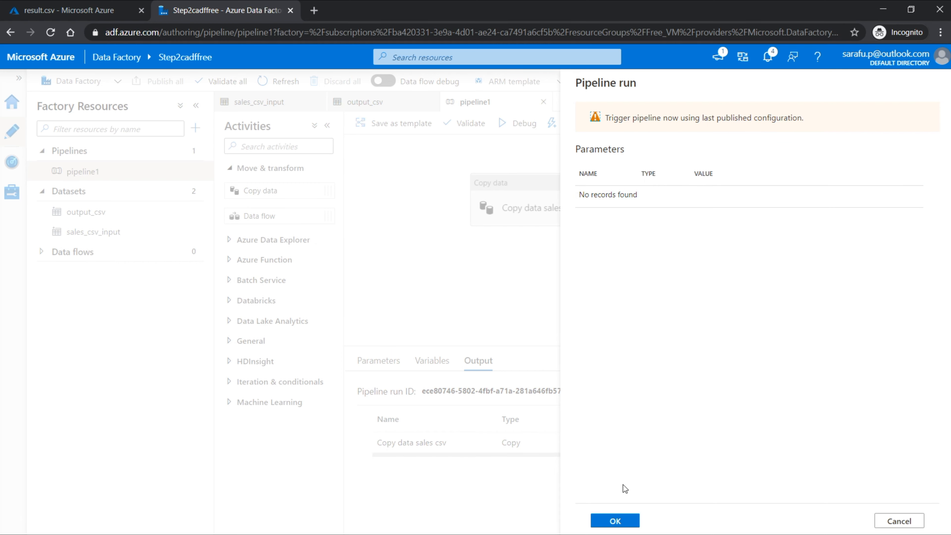
click(615, 521)
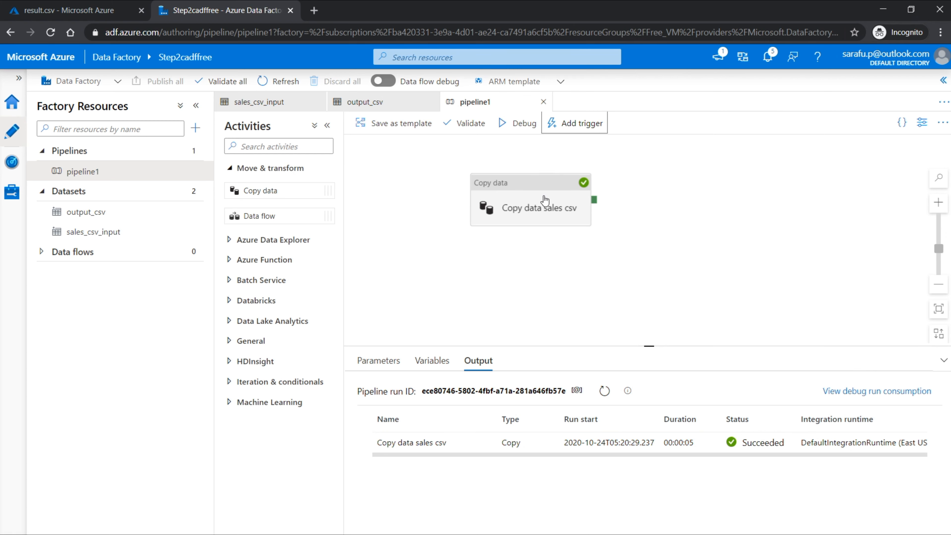
Step: Examine the input and output JSON of the Copy data sales csv activity run
mouse_move(497, 442)
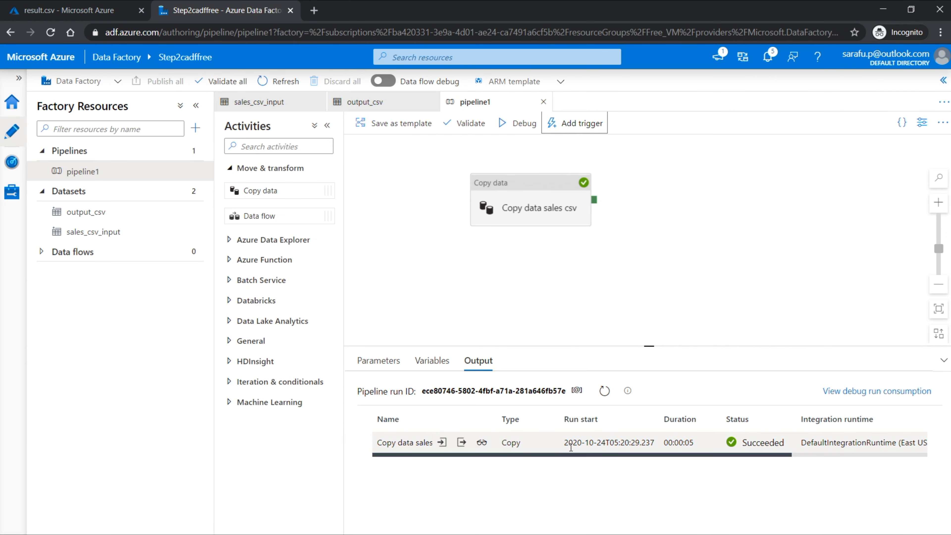
click(442, 443)
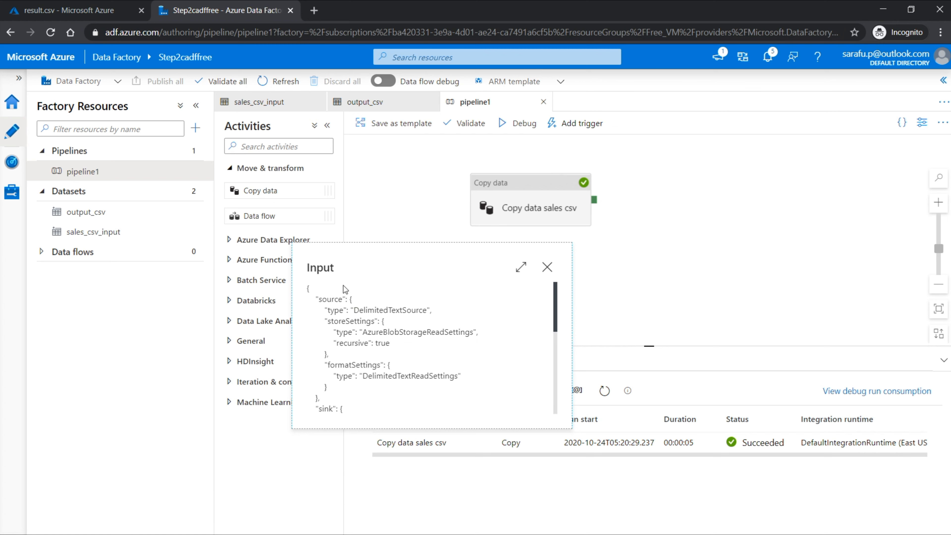
scroll(344, 287, down, 5)
scroll(376, 316, up, 3)
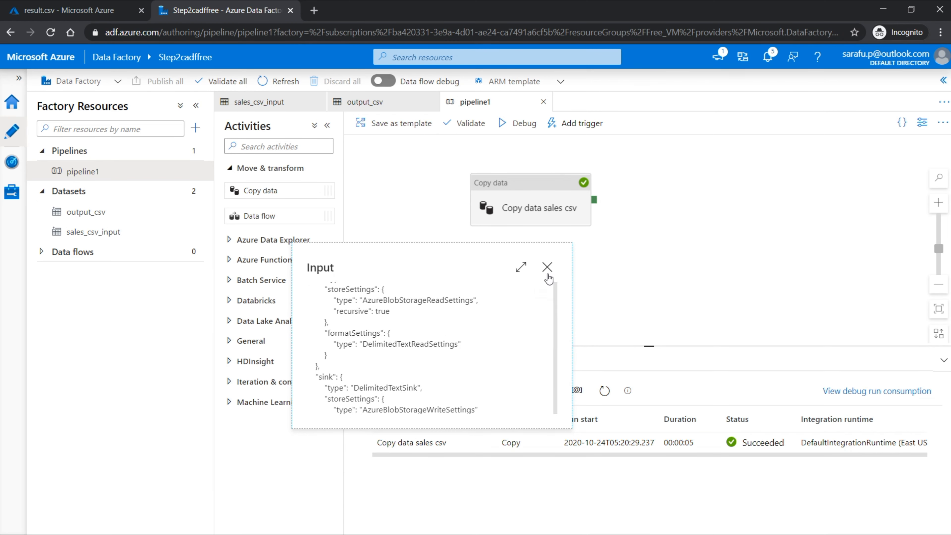
click(547, 267)
click(464, 443)
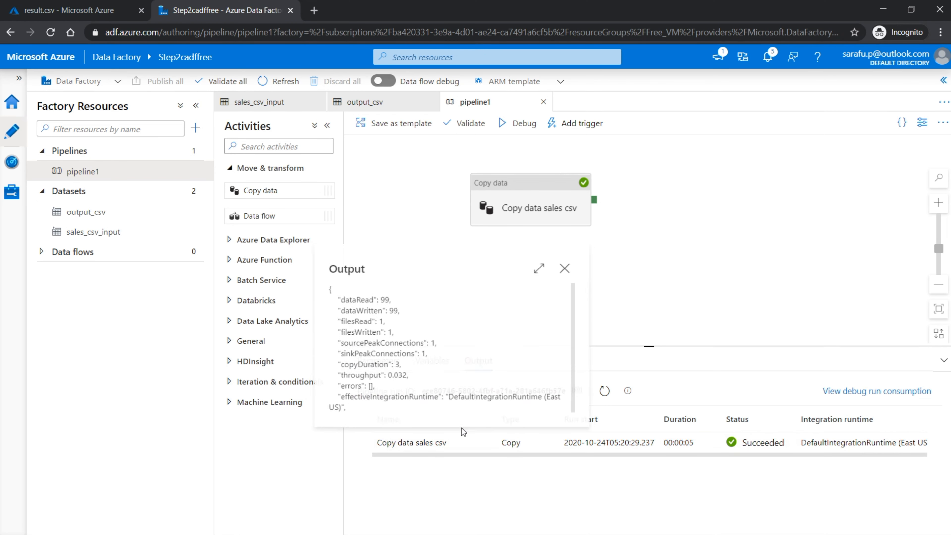
scroll(383, 299, down, 10)
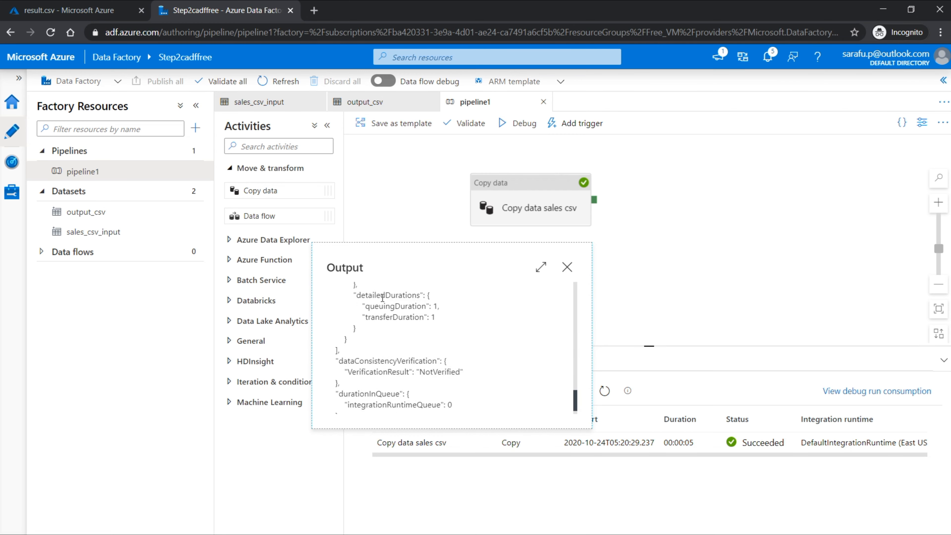
click(565, 267)
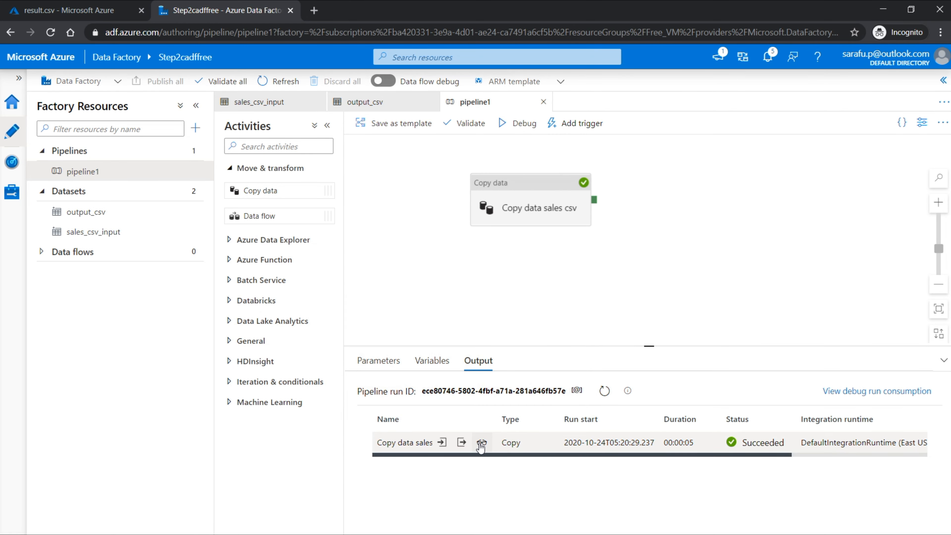
Step: View the copy activity run's performance details and the remaining columns of its output row
click(478, 443)
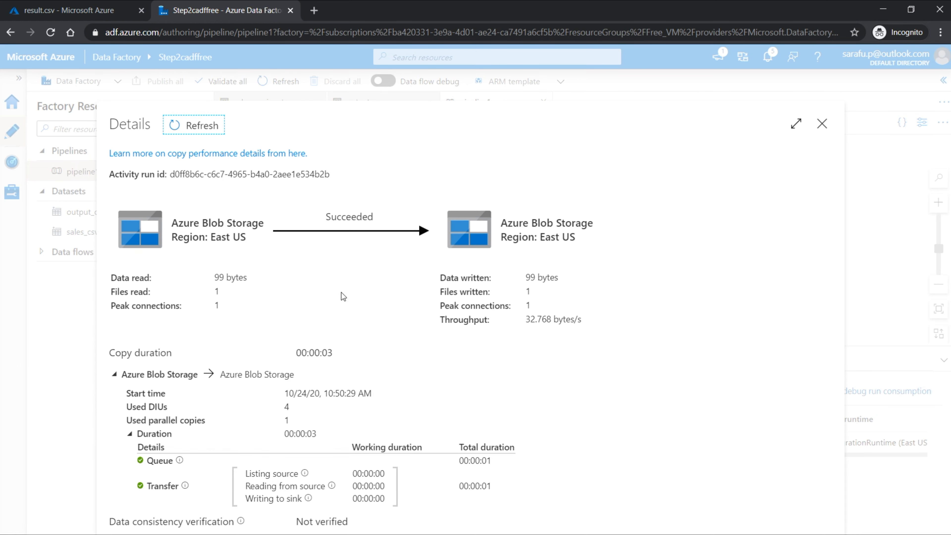
click(822, 123)
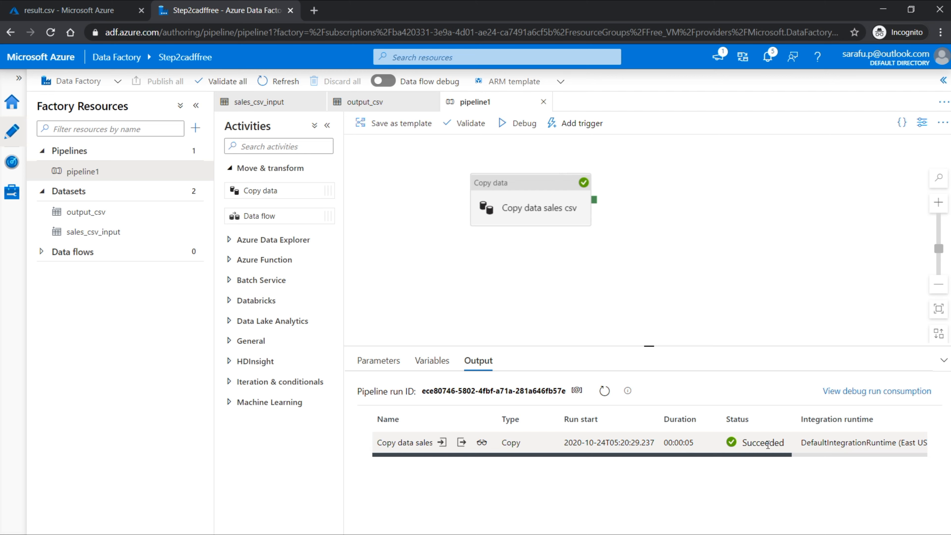
drag(768, 457, 908, 461)
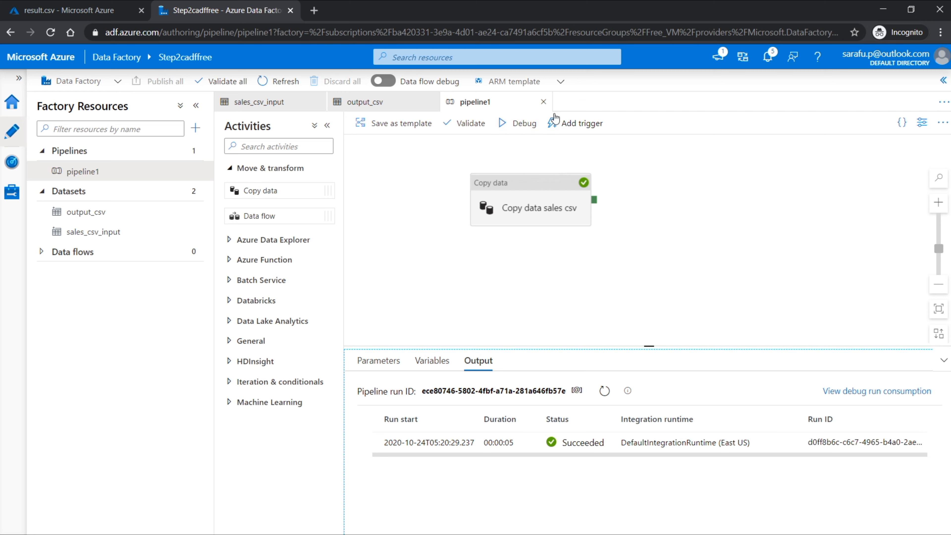
Step: Look over the monitored pipeline runs and integration runtimes, and return to the Data Factory home page
click(14, 168)
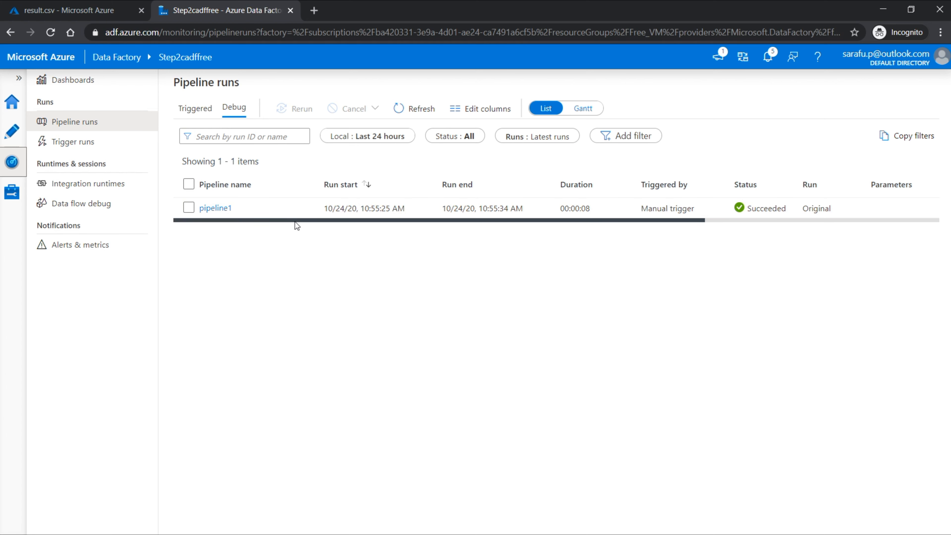
mouse_move(295, 222)
mouse_down()
mouse_move(557, 222)
mouse_move(290, 220)
mouse_up()
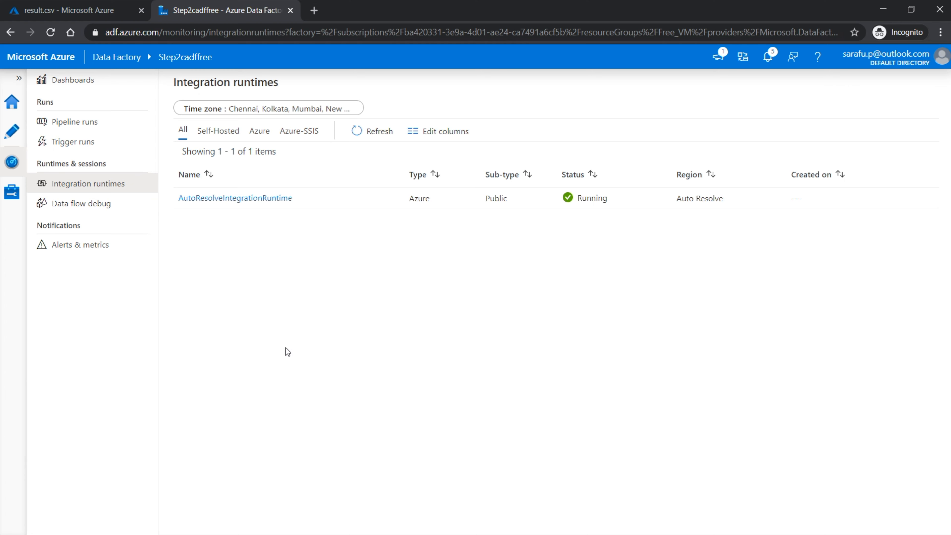
click(18, 99)
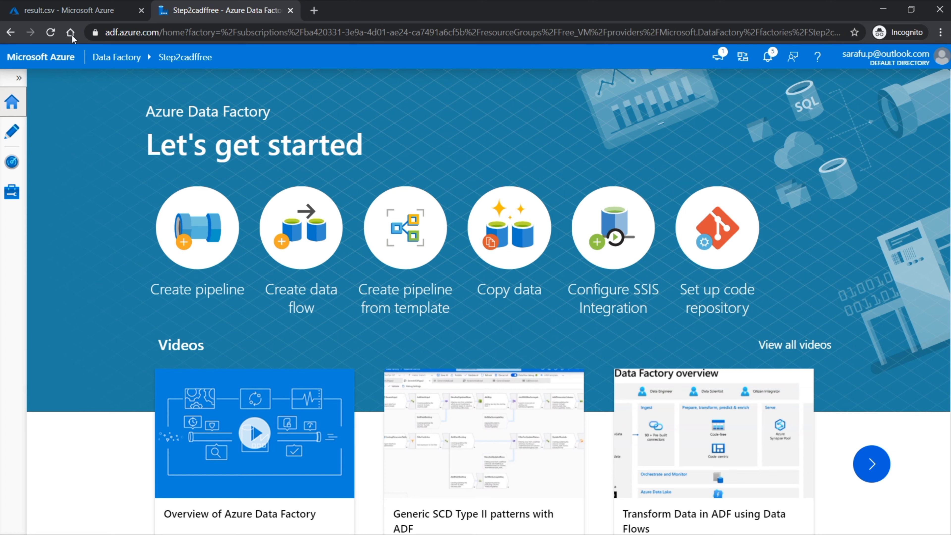
Step: Switch to the Azure portal, reload it, and open the list of data factories from the portal home
click(82, 11)
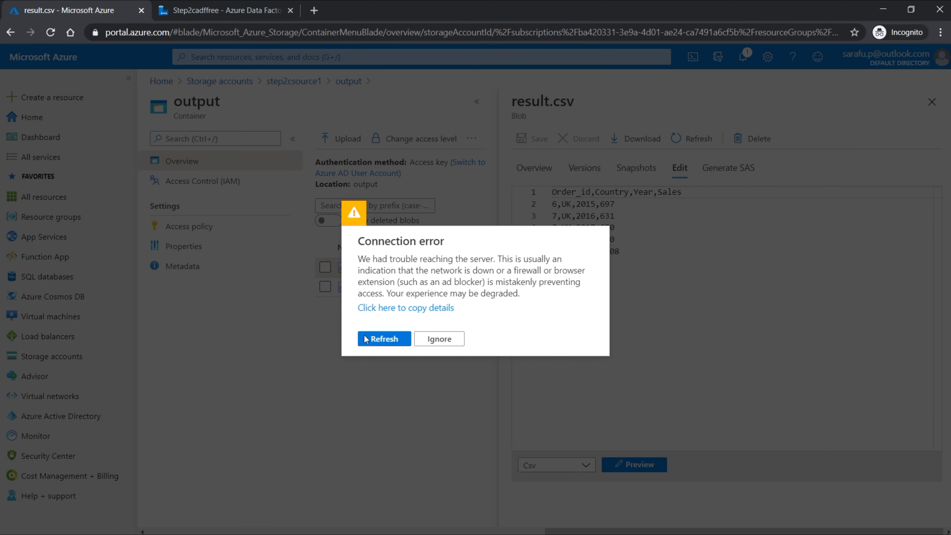
click(381, 342)
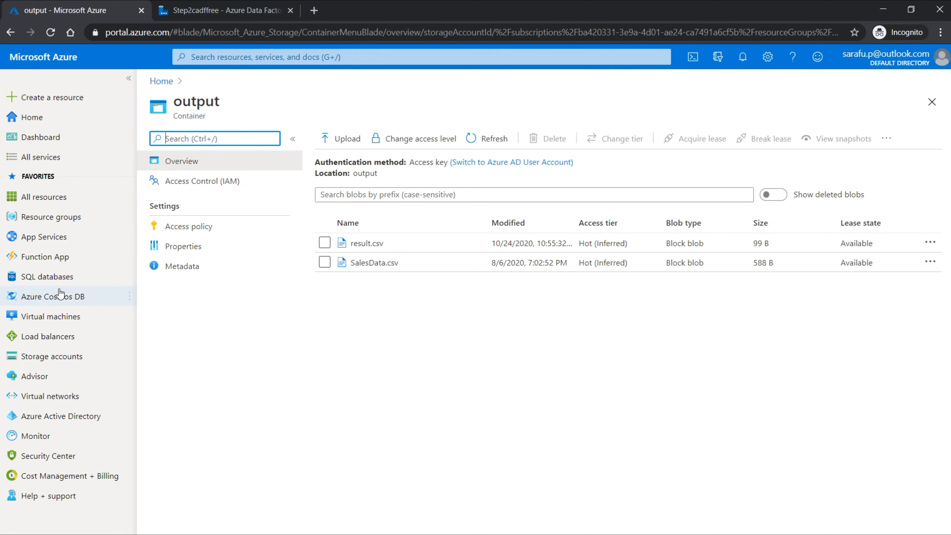
click(41, 122)
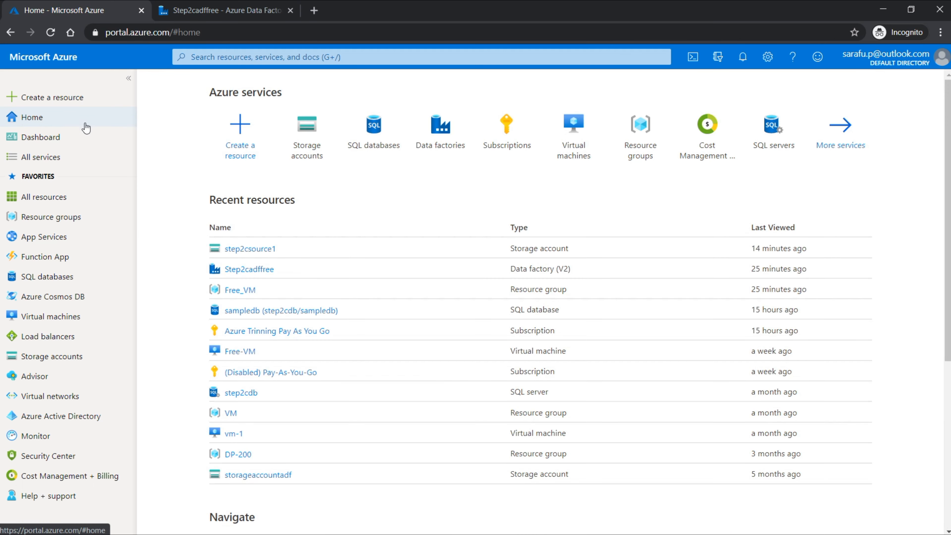
click(440, 139)
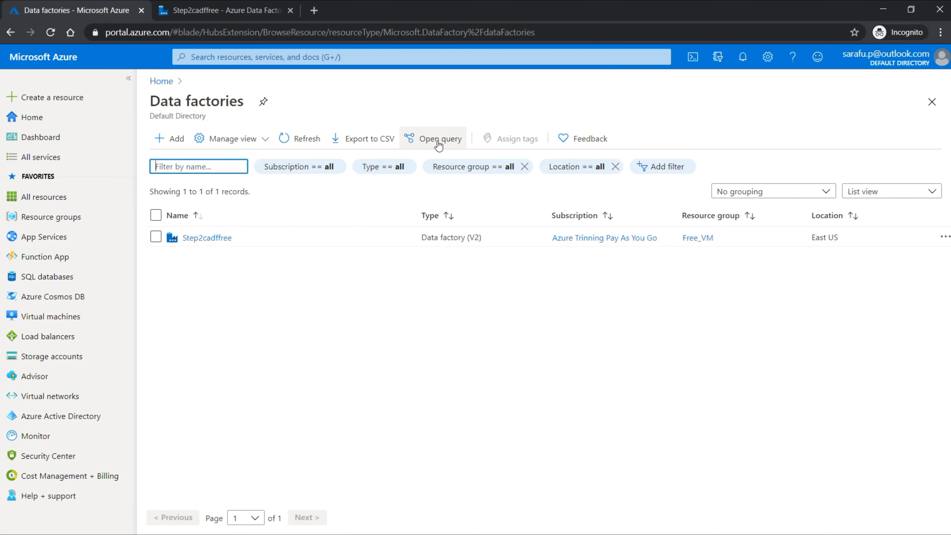
Step: Copy the name of the Step2cadffree data factory and open its overview
click(158, 237)
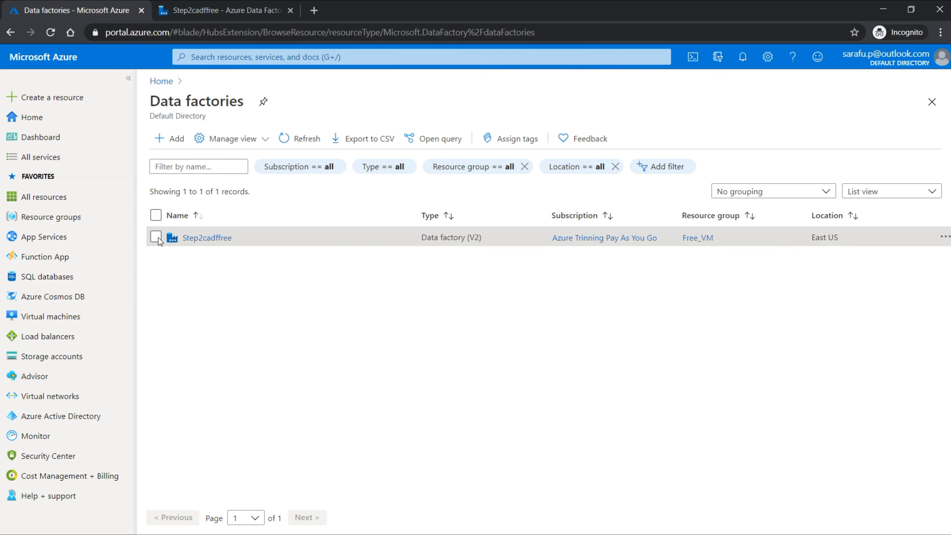
drag(244, 241, 182, 239)
key(ctrl+c)
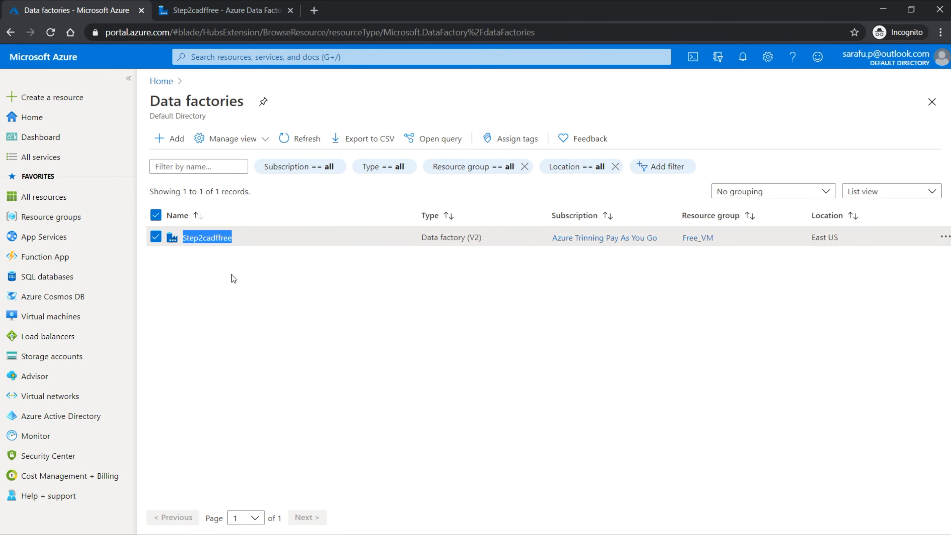
click(215, 239)
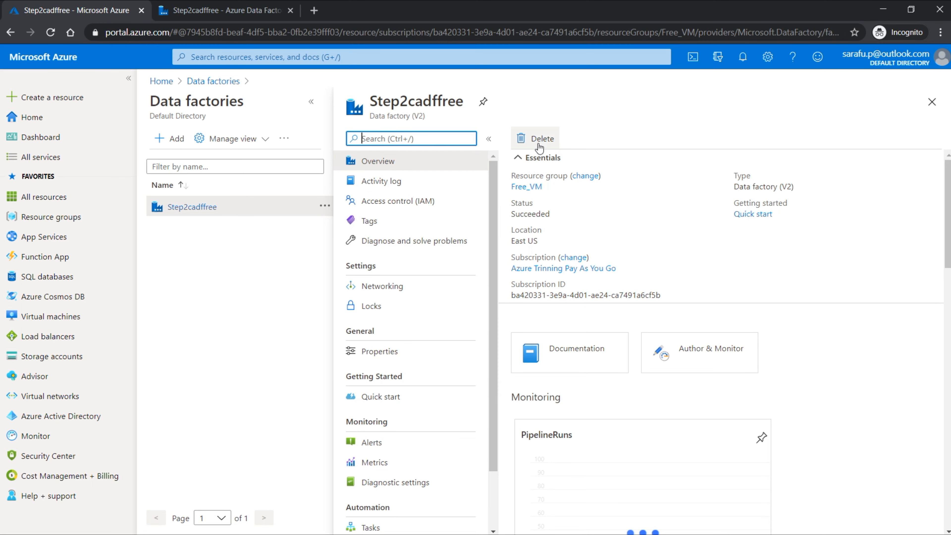
Step: Delete the data factory, acknowledging the irreversible action and confirming with the name Step2cadffree, and return to the data factories list
click(540, 142)
click(156, 207)
click(195, 243)
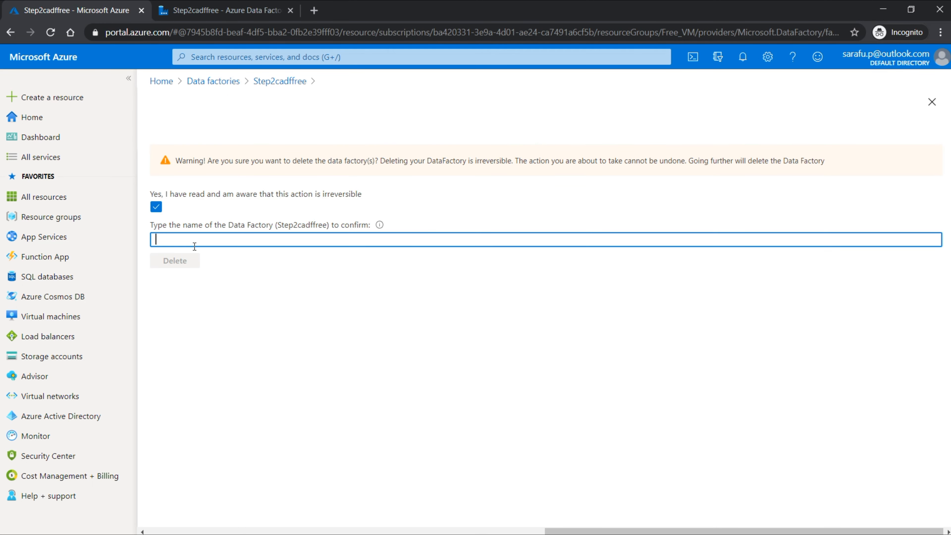
key(ctrl+v)
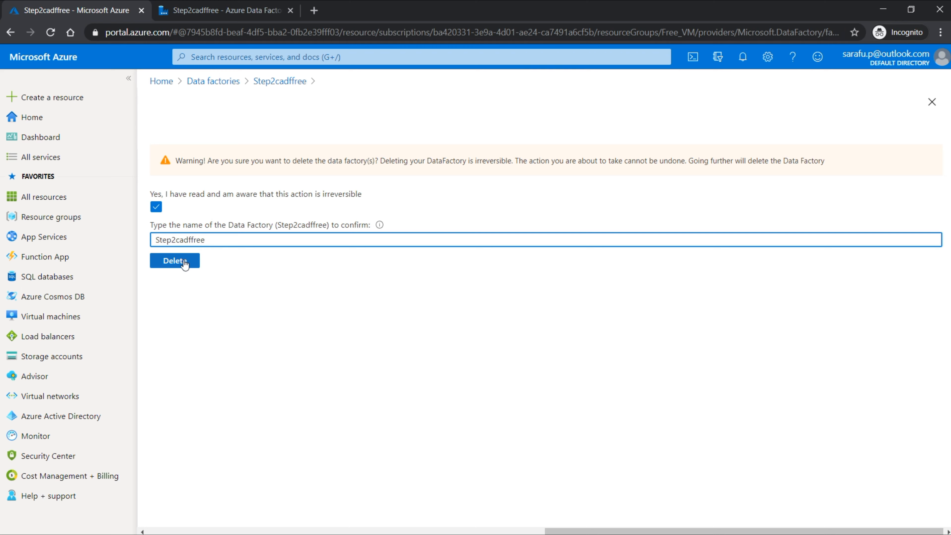
click(172, 262)
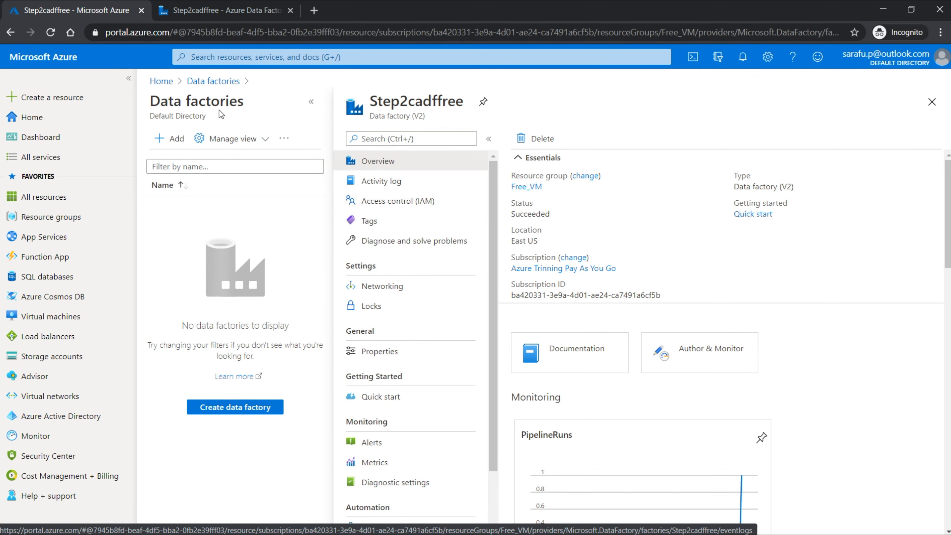
click(214, 82)
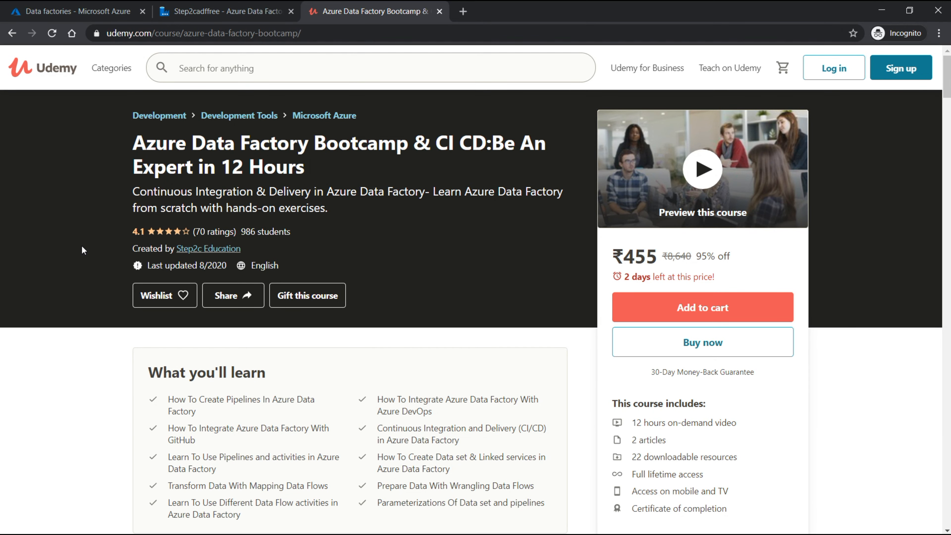
scroll(82, 247, down, 2)
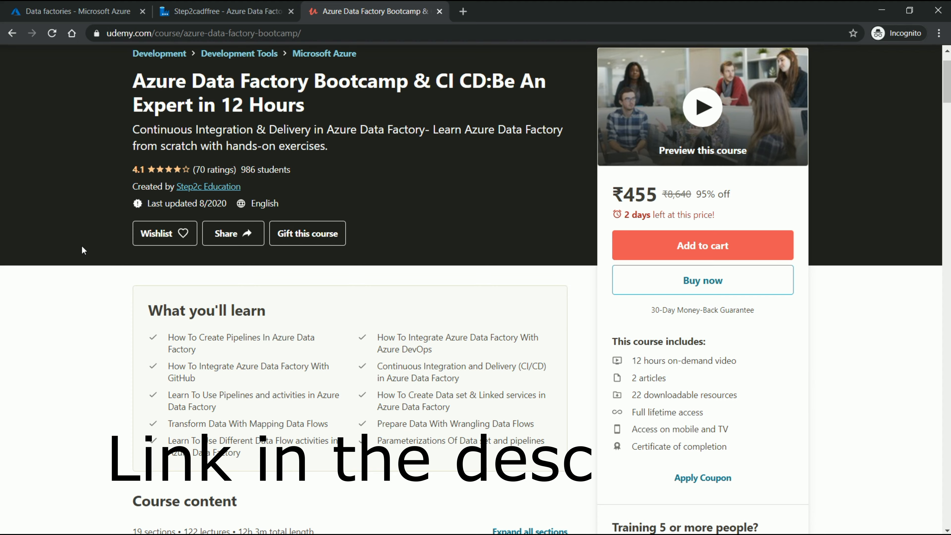
scroll(82, 248, up, 2)
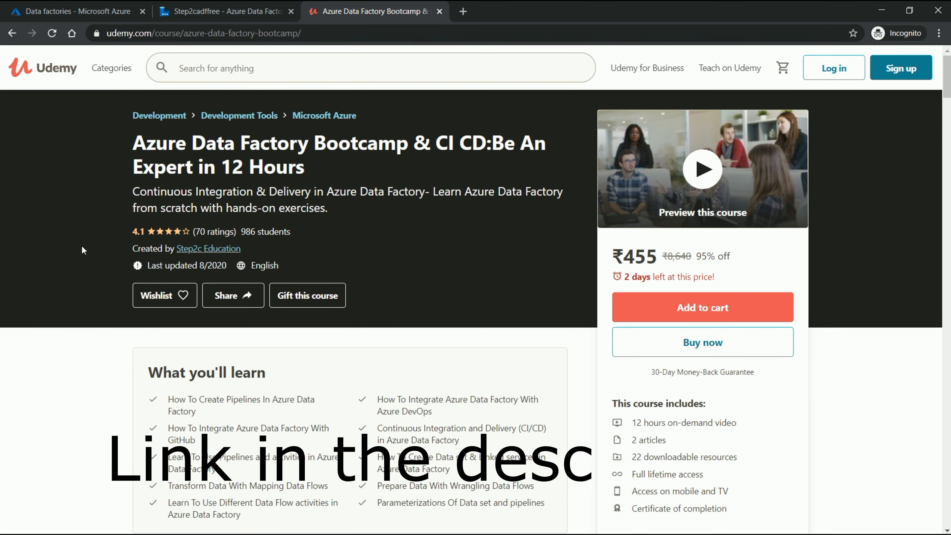